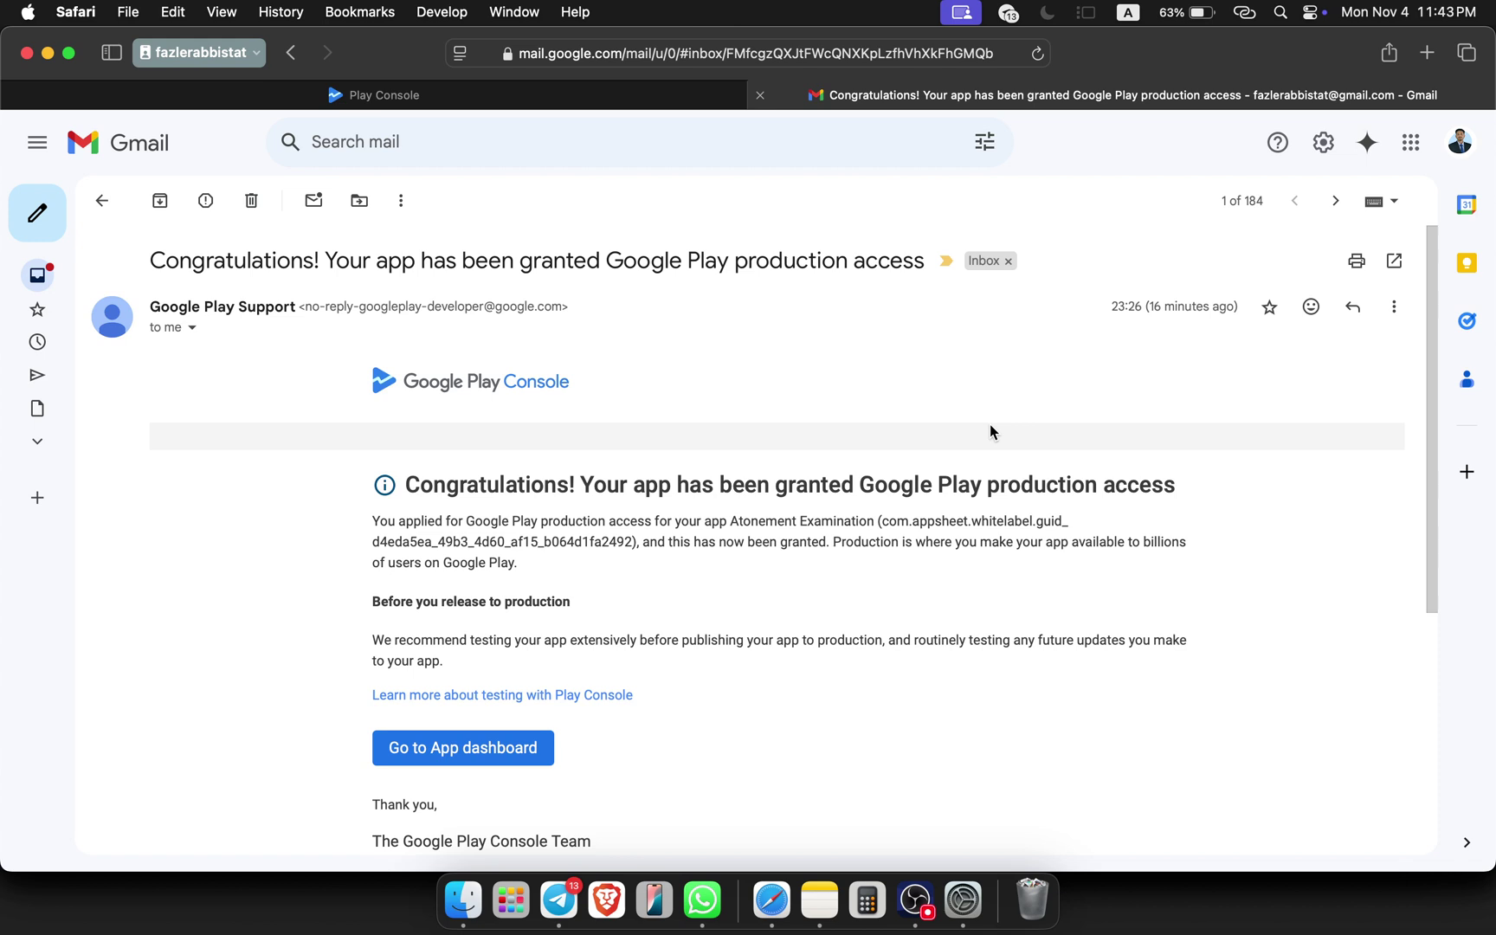
- Scroll down the Atonement Examination production-access email in Gmail
scroll(990, 426, down, 3)
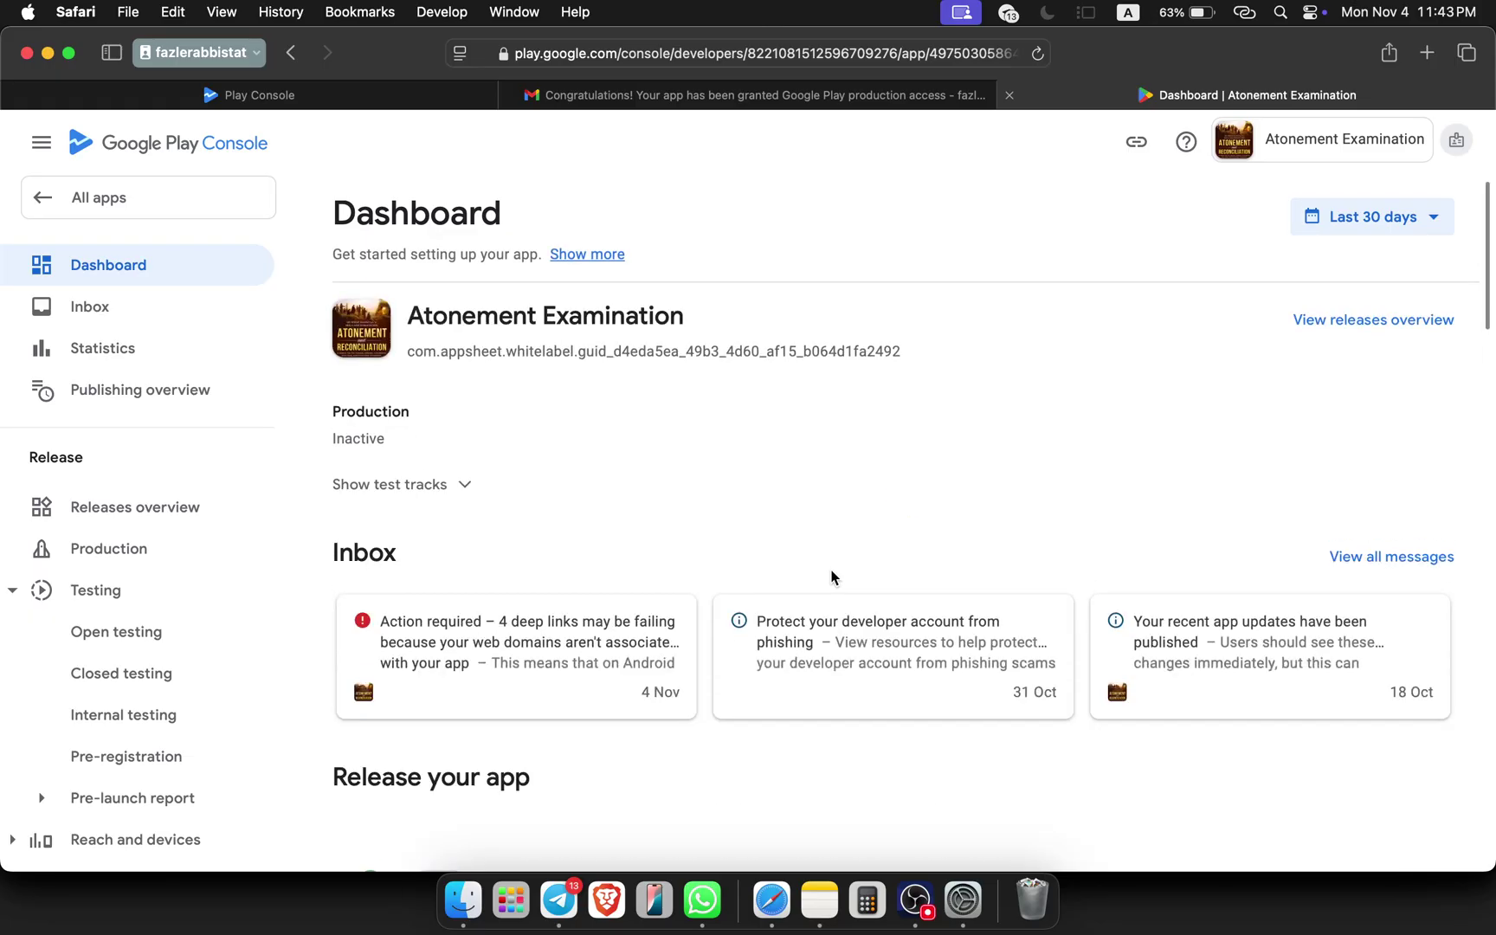
- Expand the tasks under 'Create and publish a release' on the app dashboard
scroll(832, 577, down, 10)
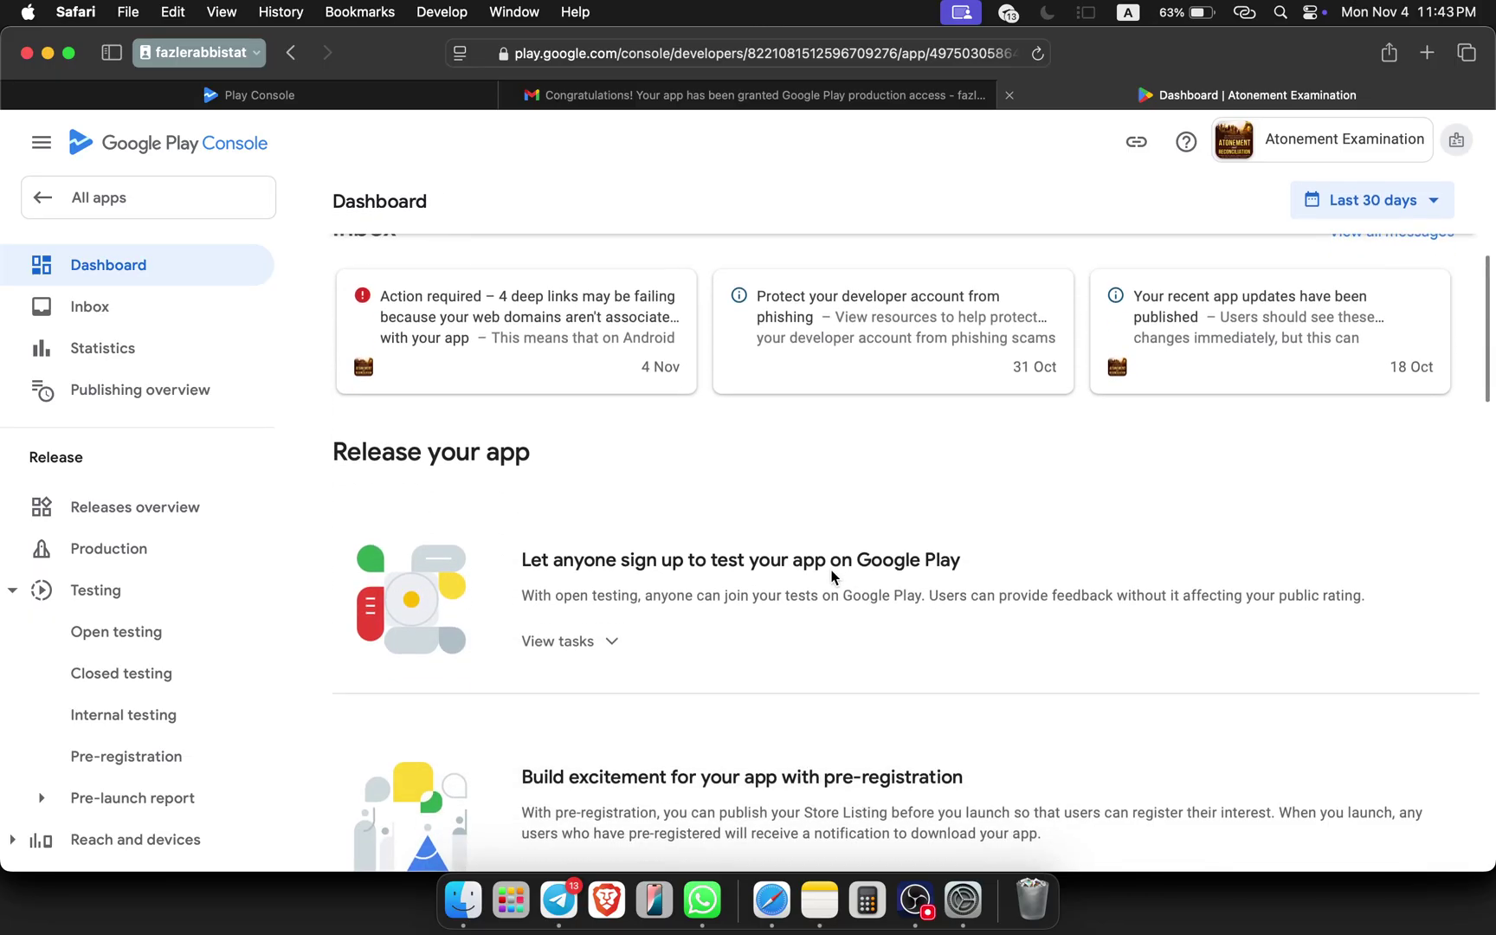
scroll(831, 569, down, 5)
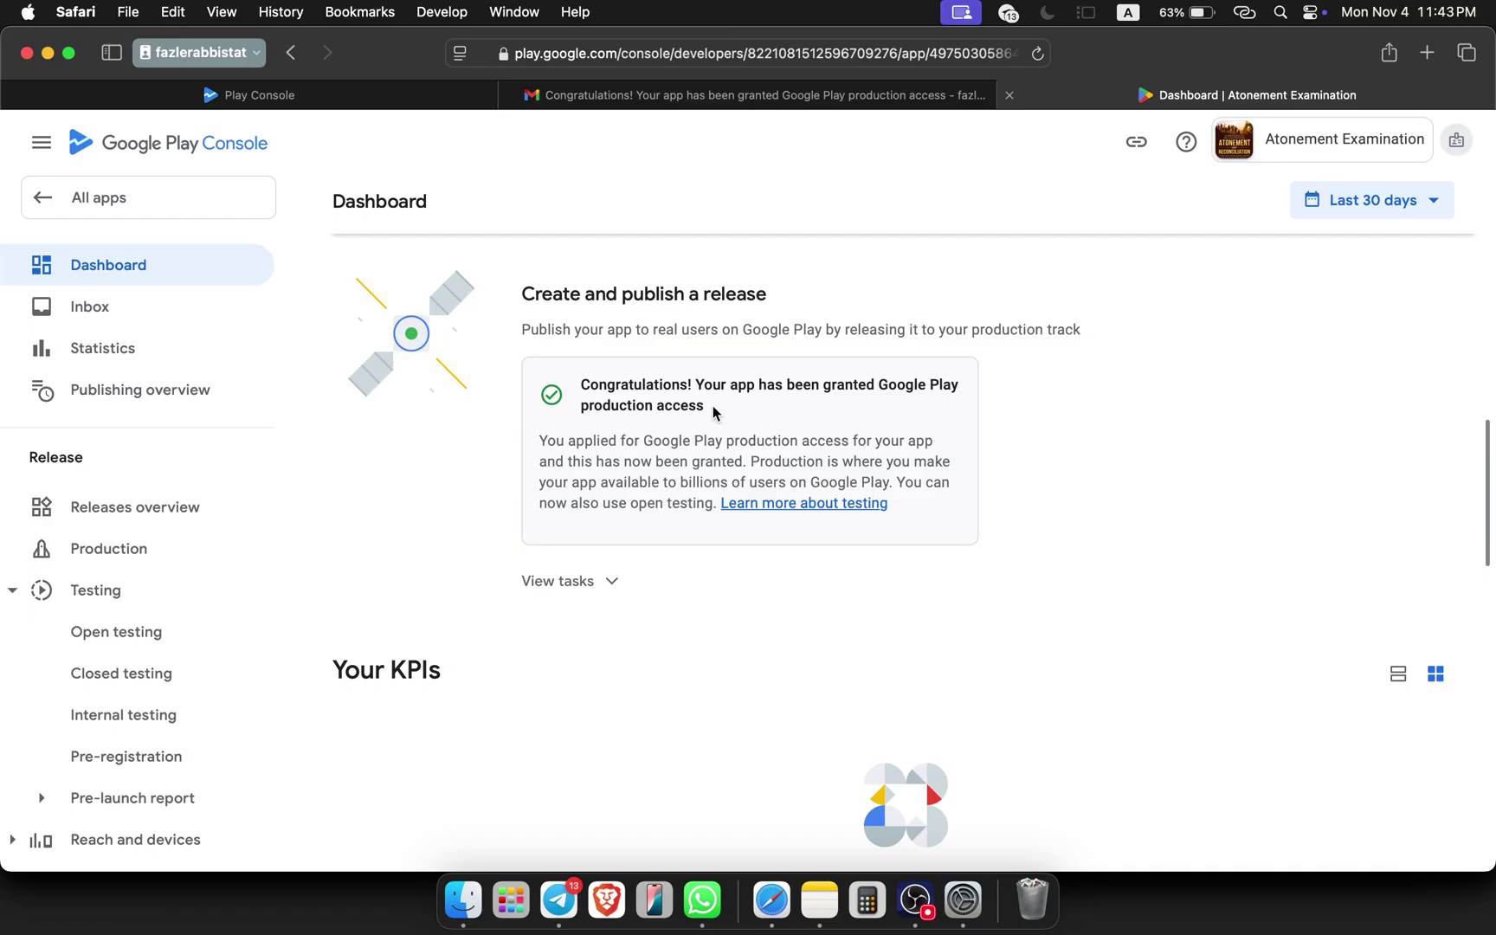
scroll(1114, 370, up, 15)
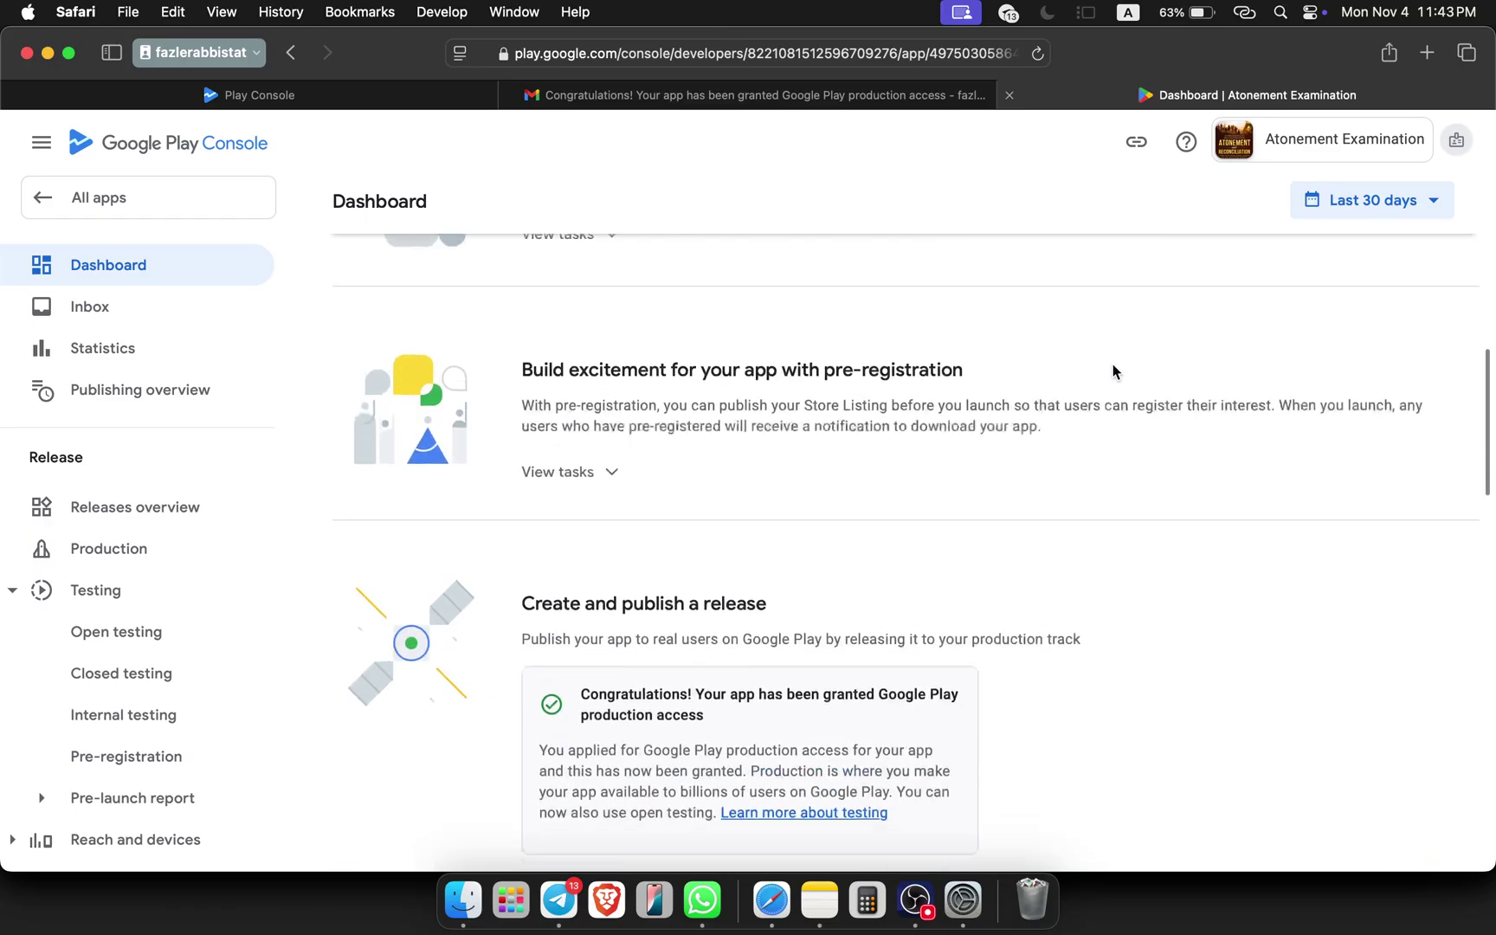
scroll(1114, 373, down, 5)
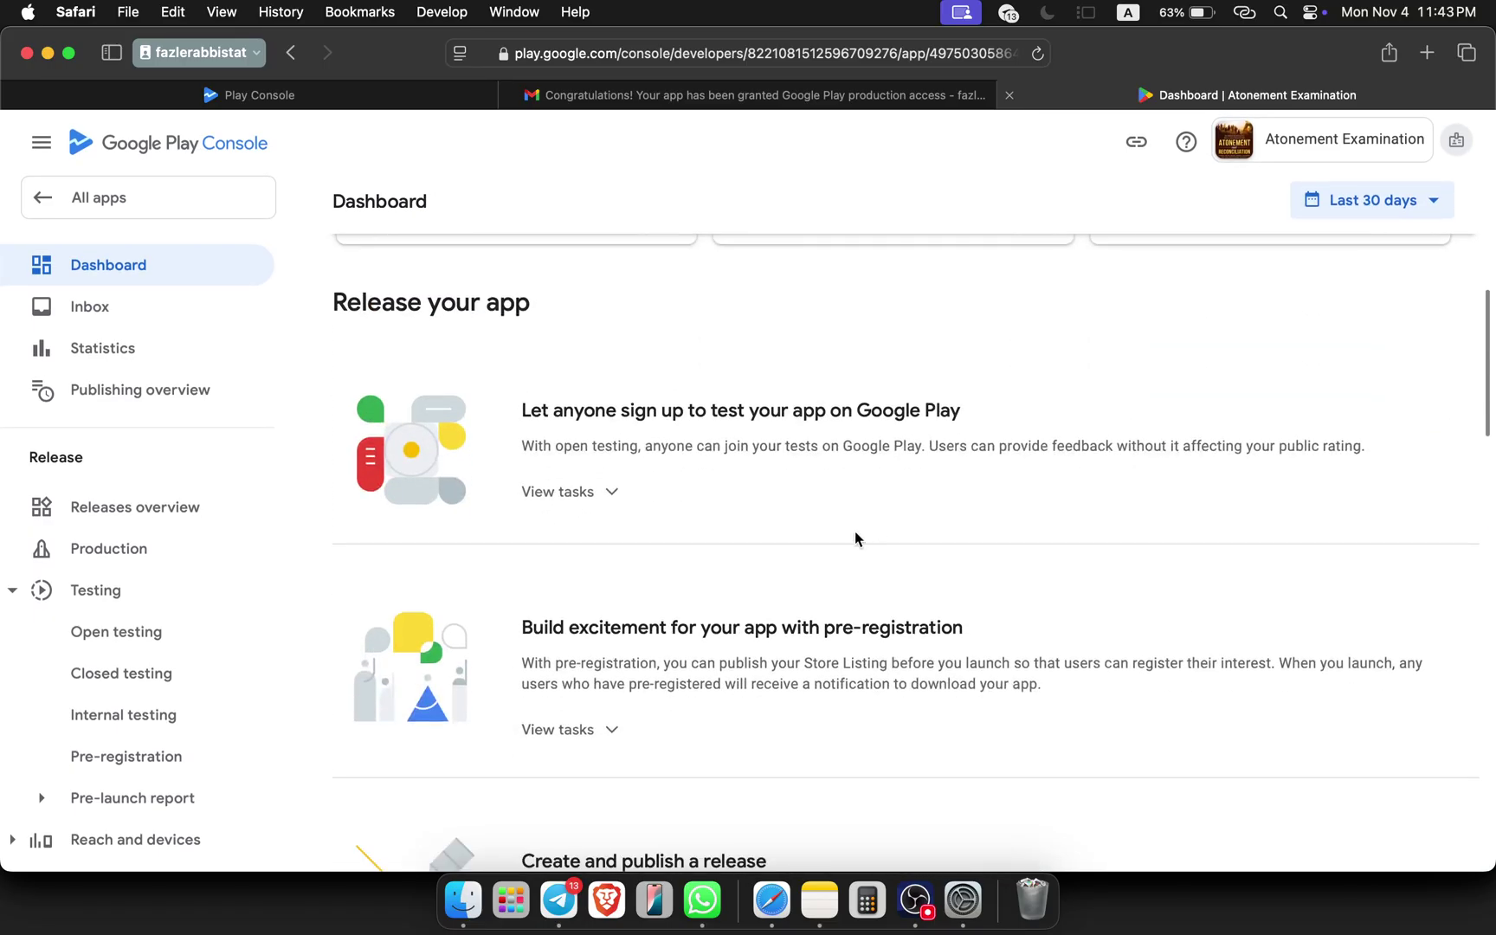
scroll(856, 537, up, 5)
scroll(856, 538, down, 10)
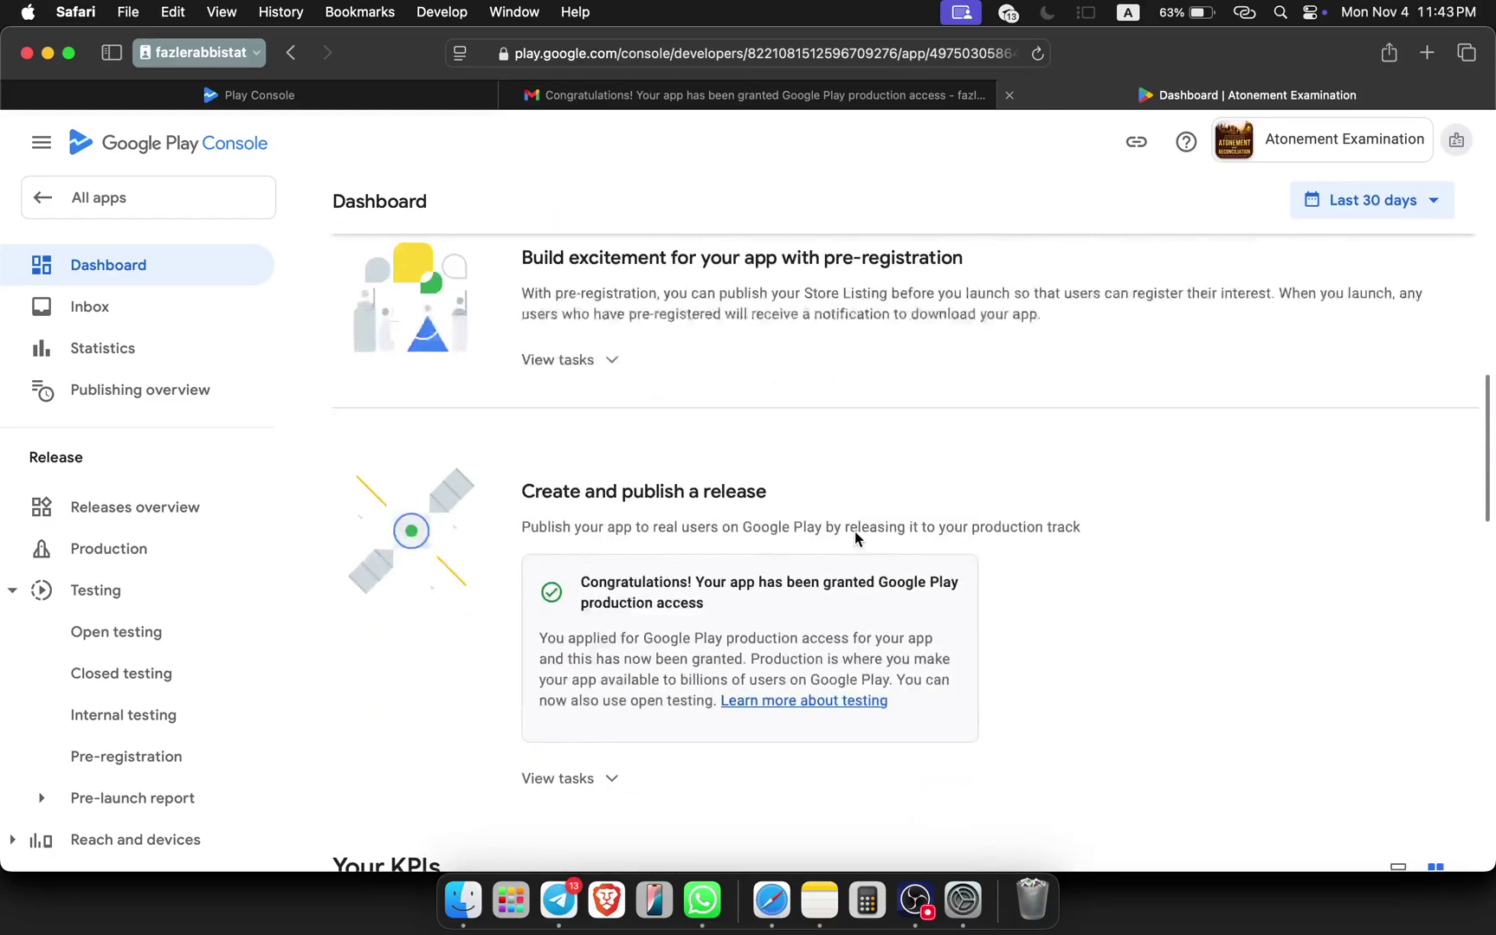
scroll(856, 537, down, 2)
scroll(605, 508, down, 3)
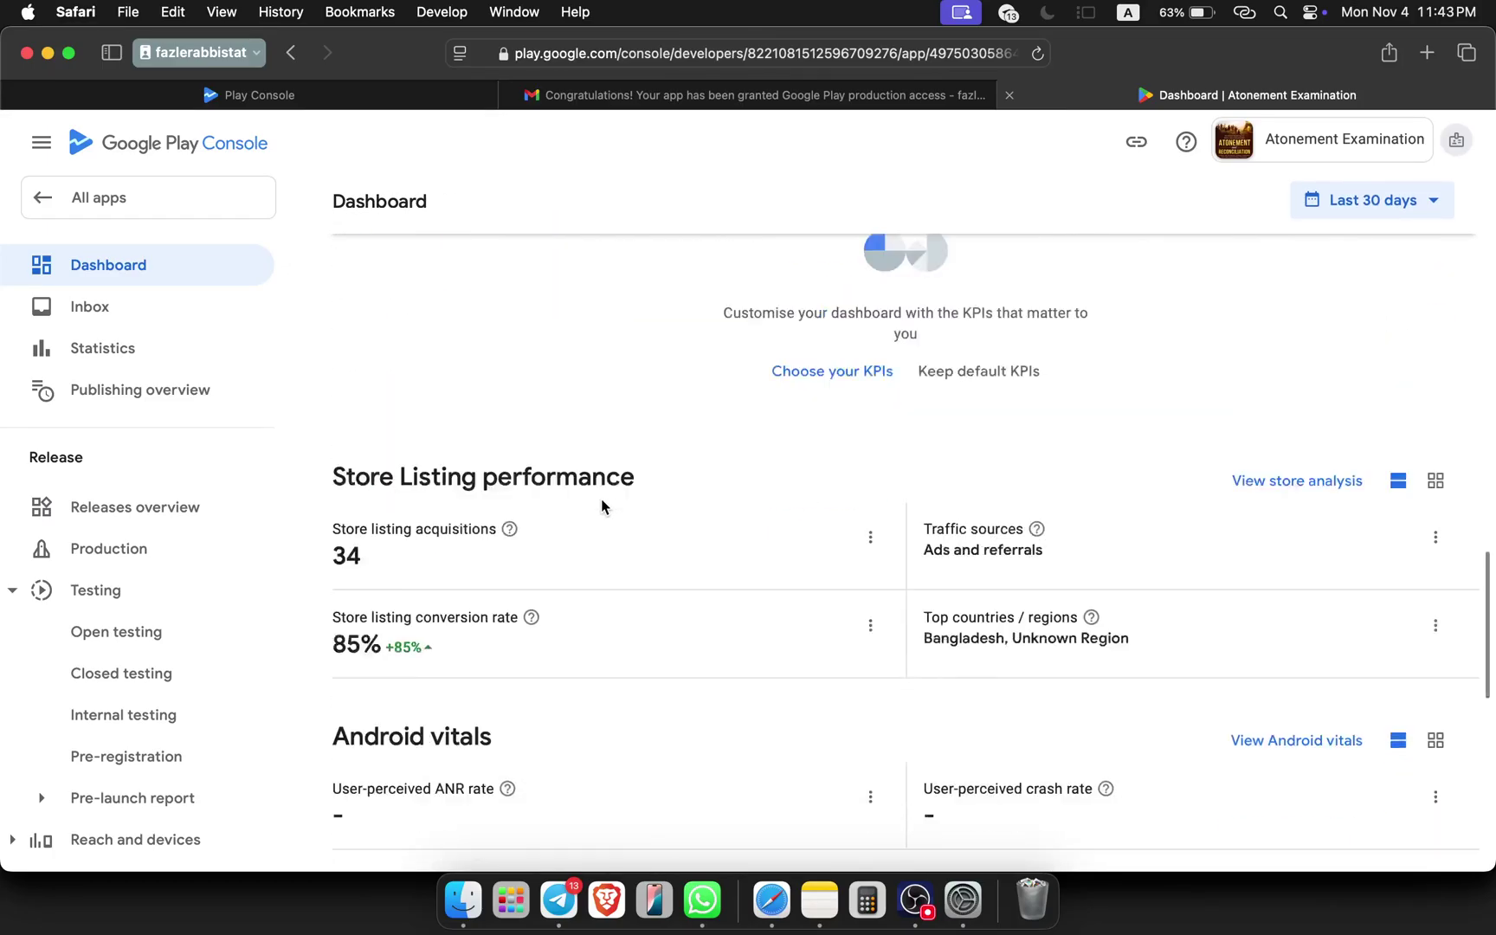
scroll(604, 507, up, 8)
scroll(602, 506, up, 2)
scroll(601, 504, down, 3)
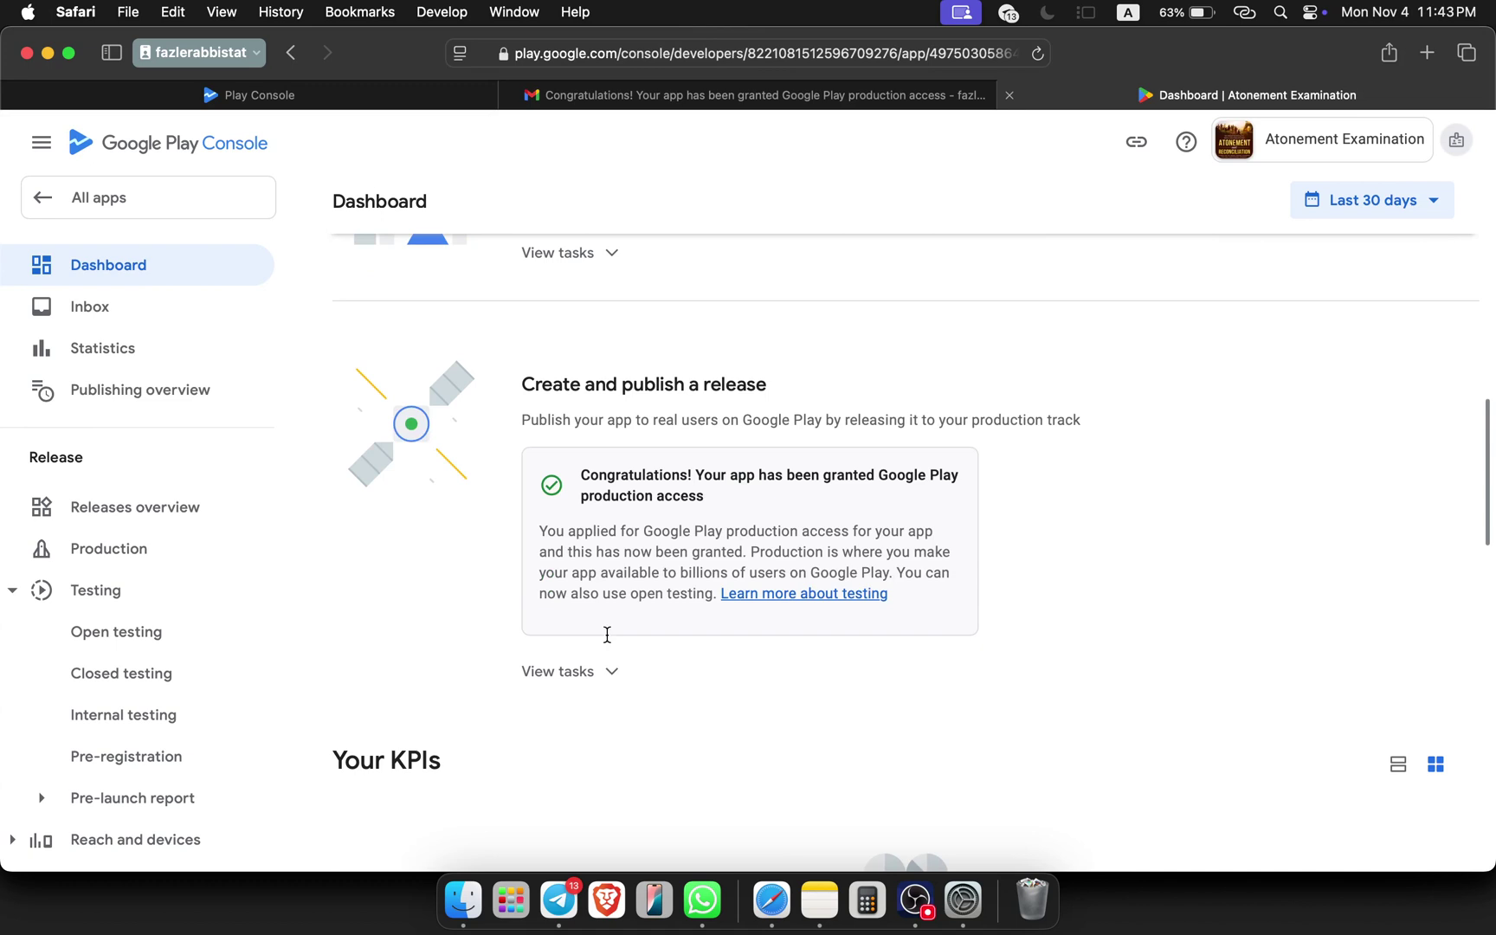
click(586, 672)
scroll(745, 641, down, 3)
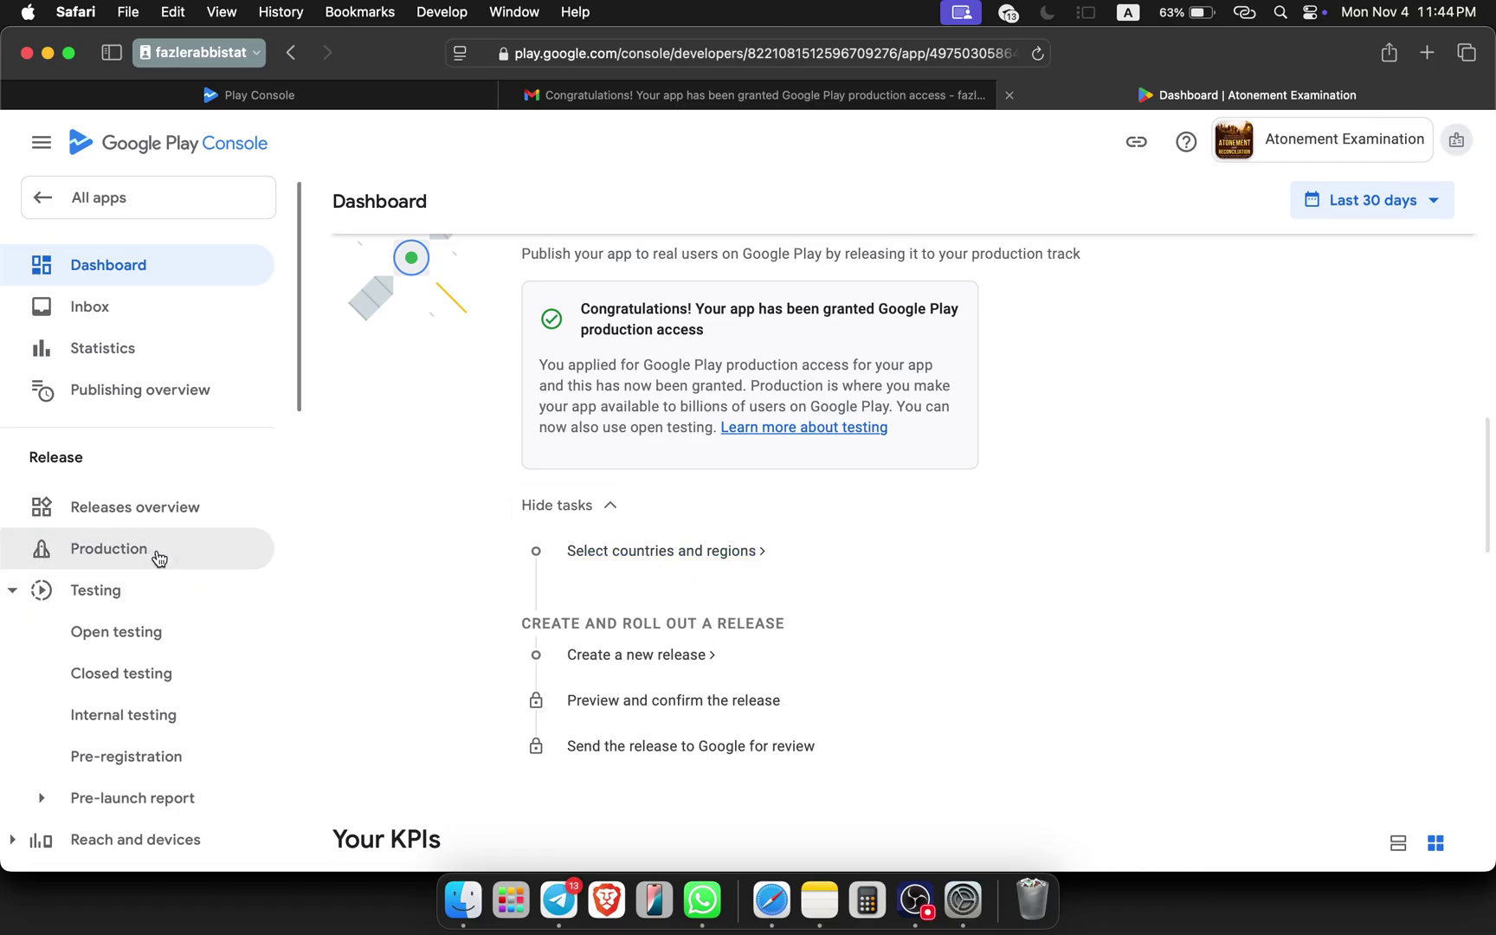
- Check the Production track's Countries/regions tab
click(157, 557)
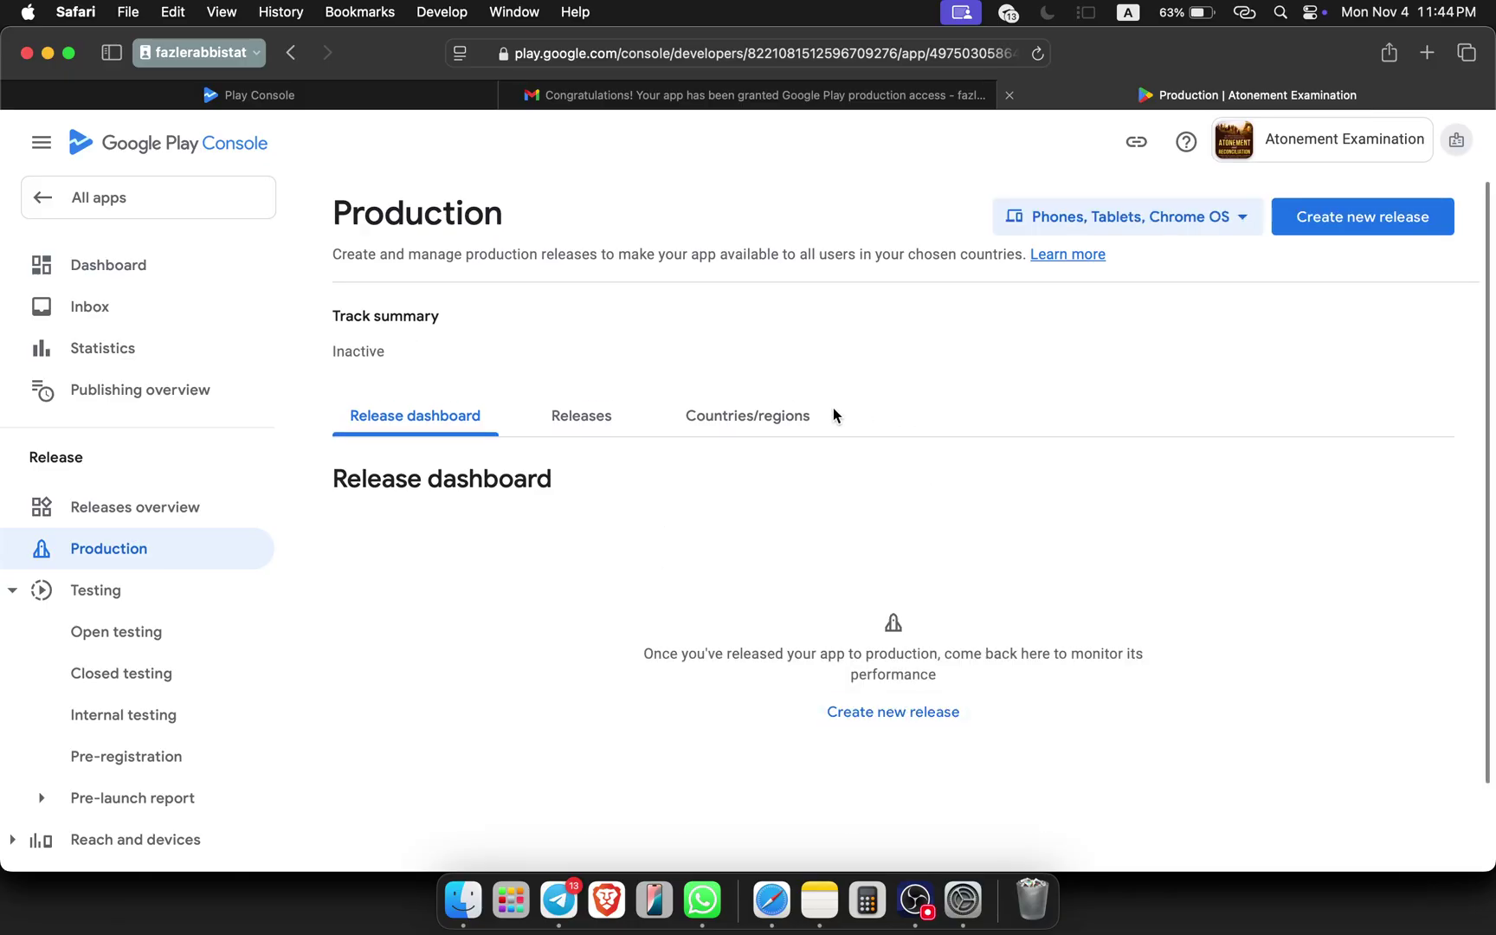
click(743, 416)
scroll(865, 564, down, 2)
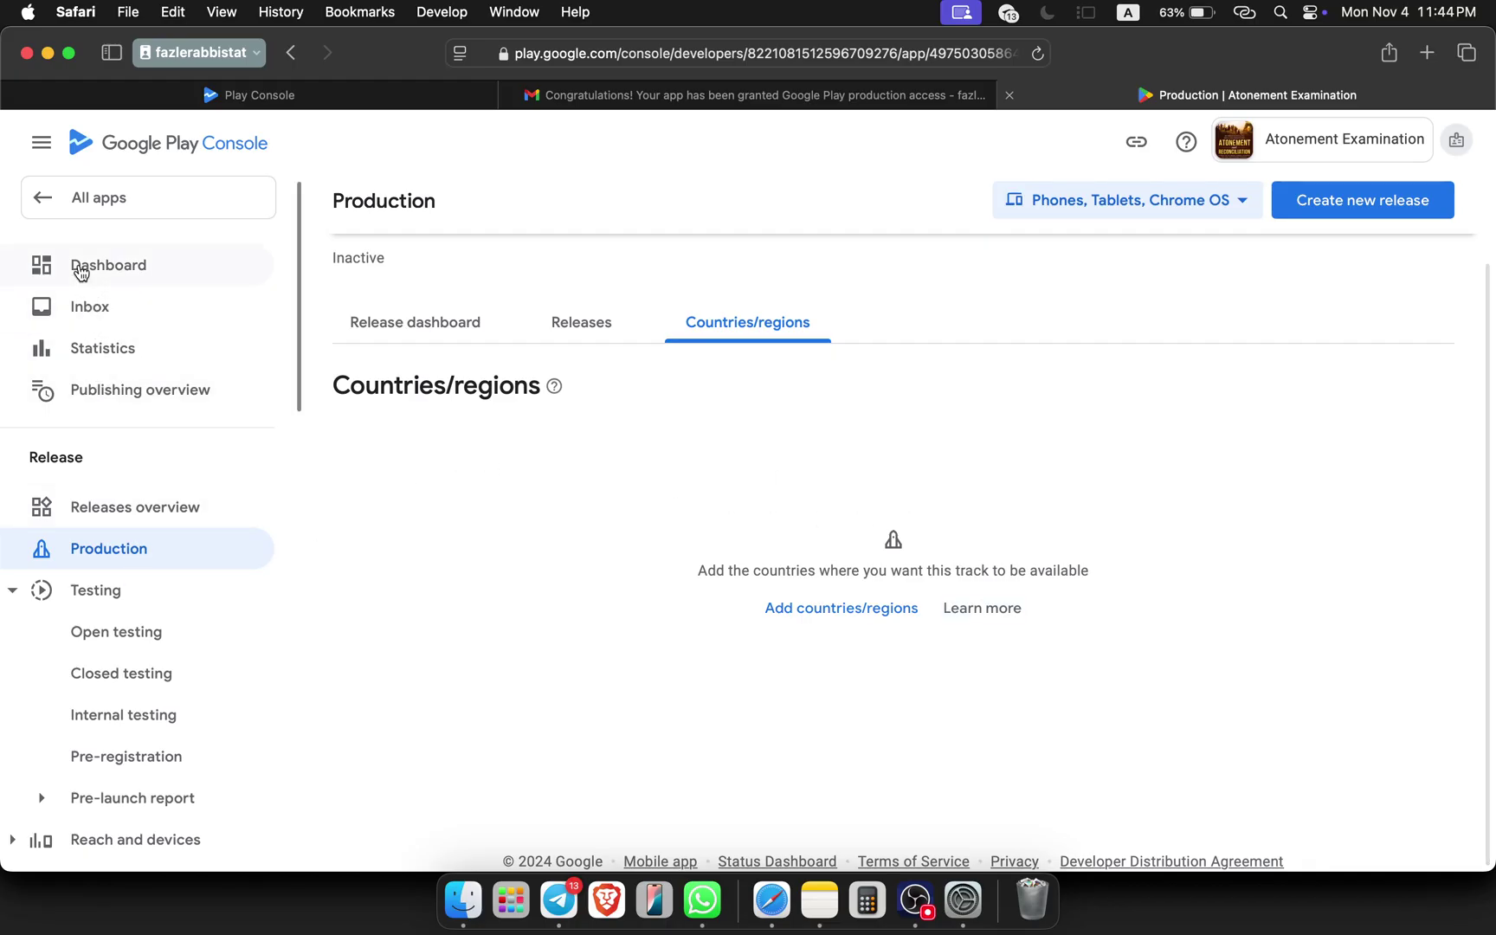
- From the dashboard release tasks, go to 'Select countries and regions' for production
click(80, 270)
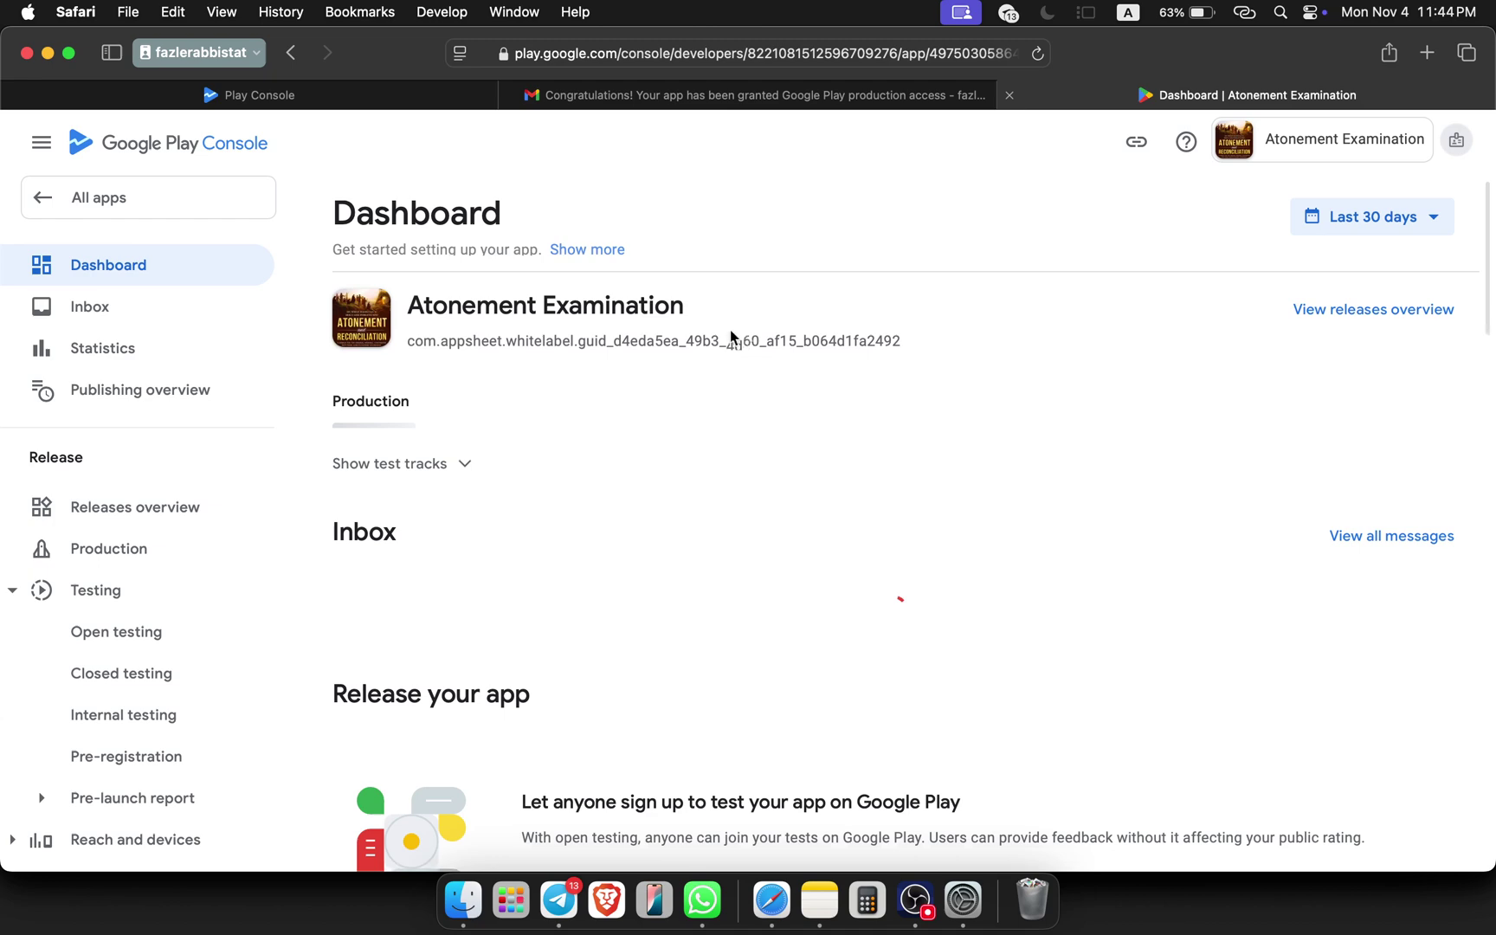
scroll(755, 446, down, 10)
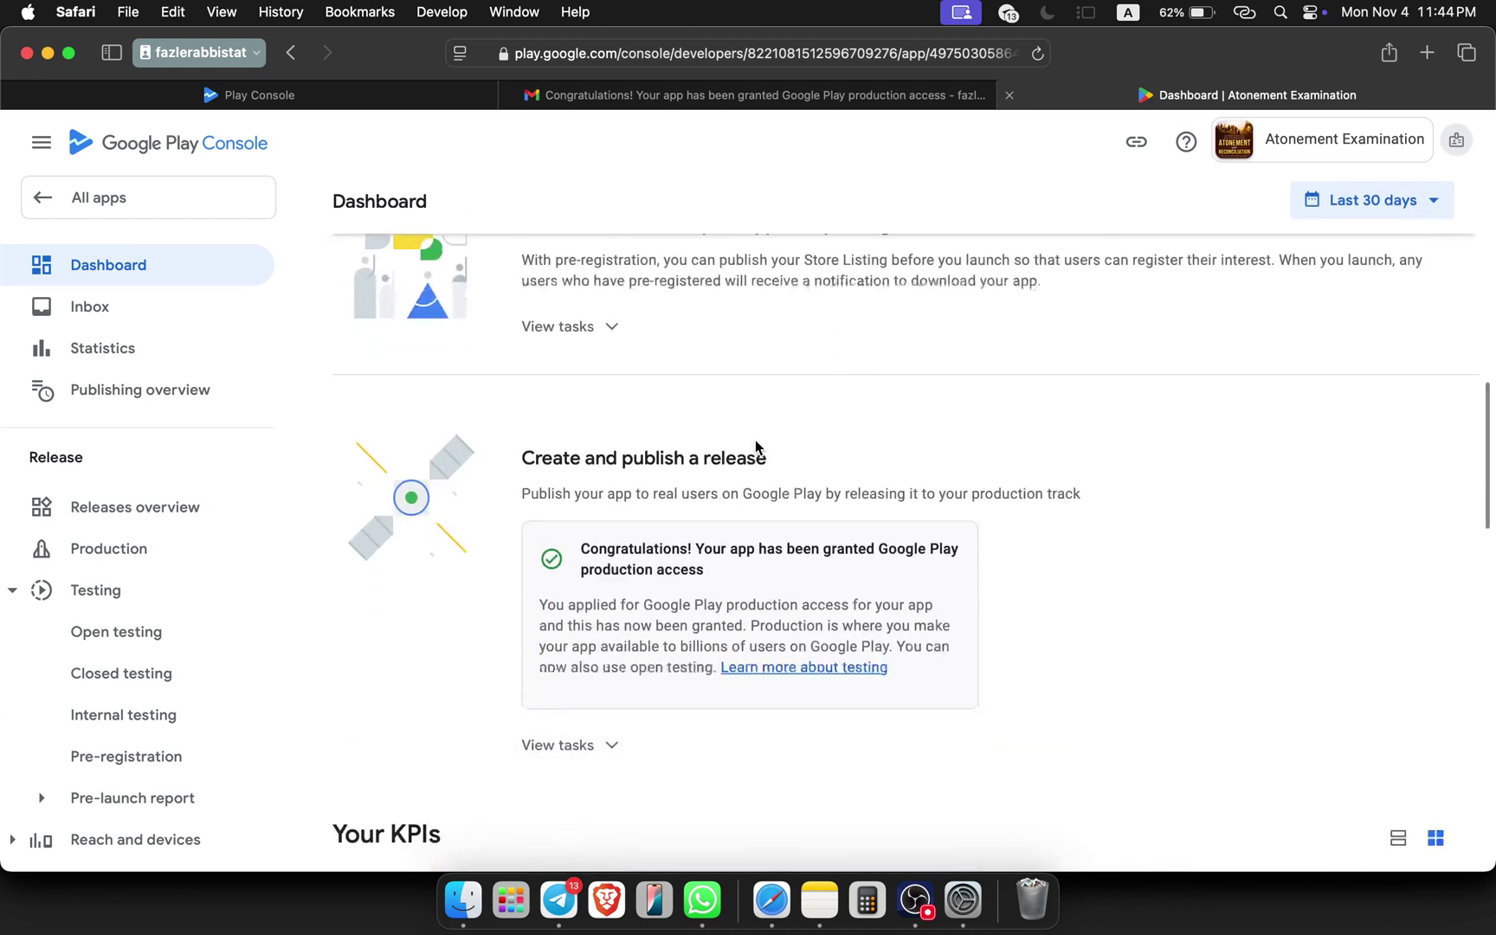
scroll(755, 446, down, 3)
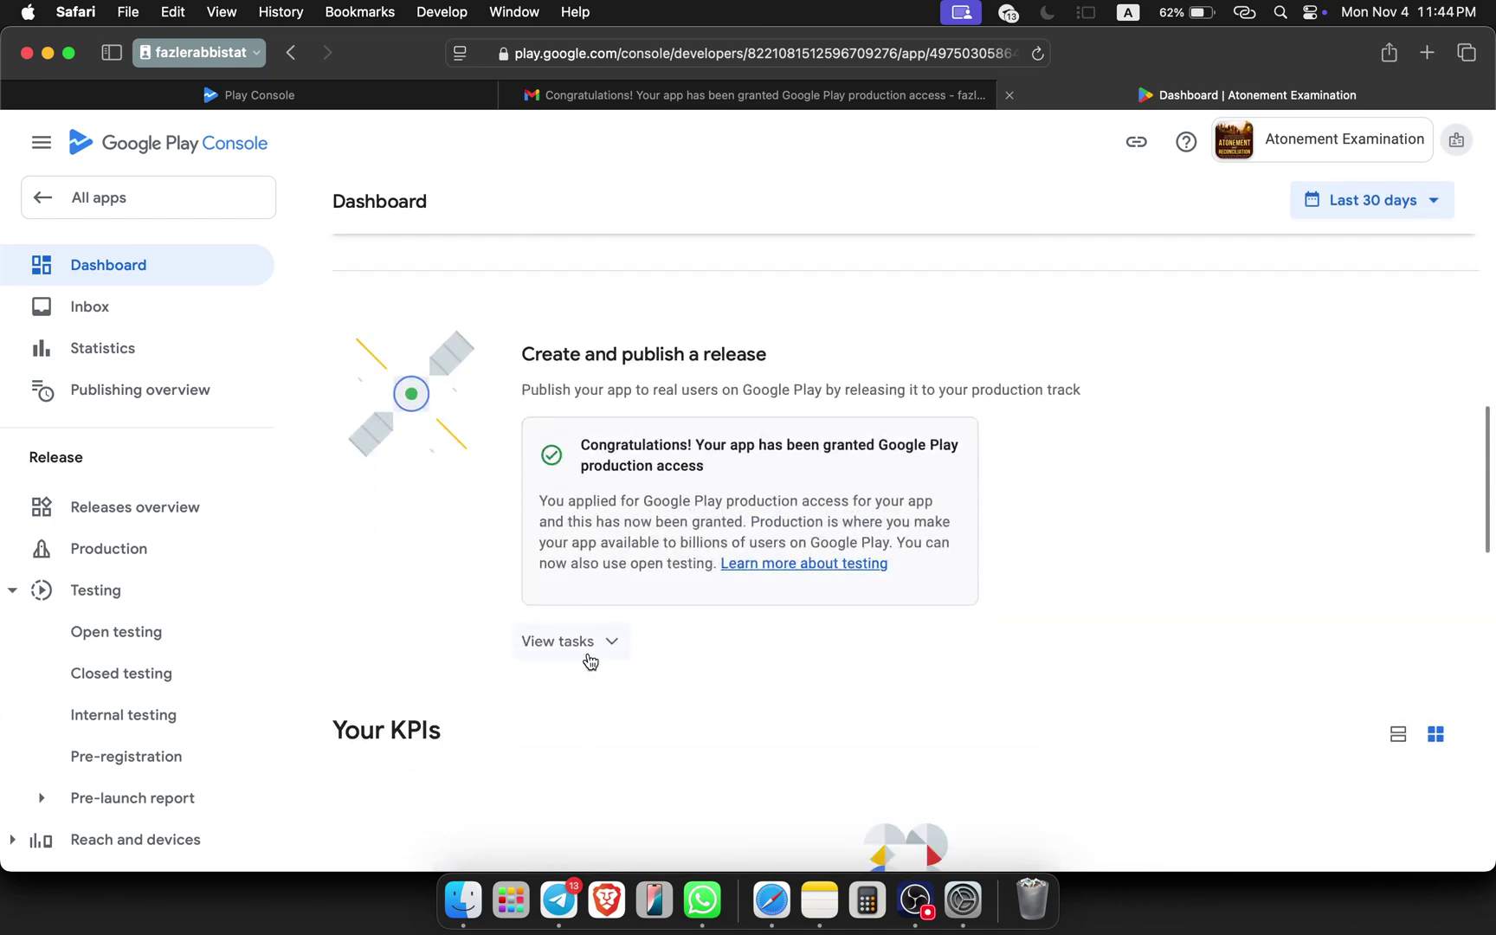
click(590, 662)
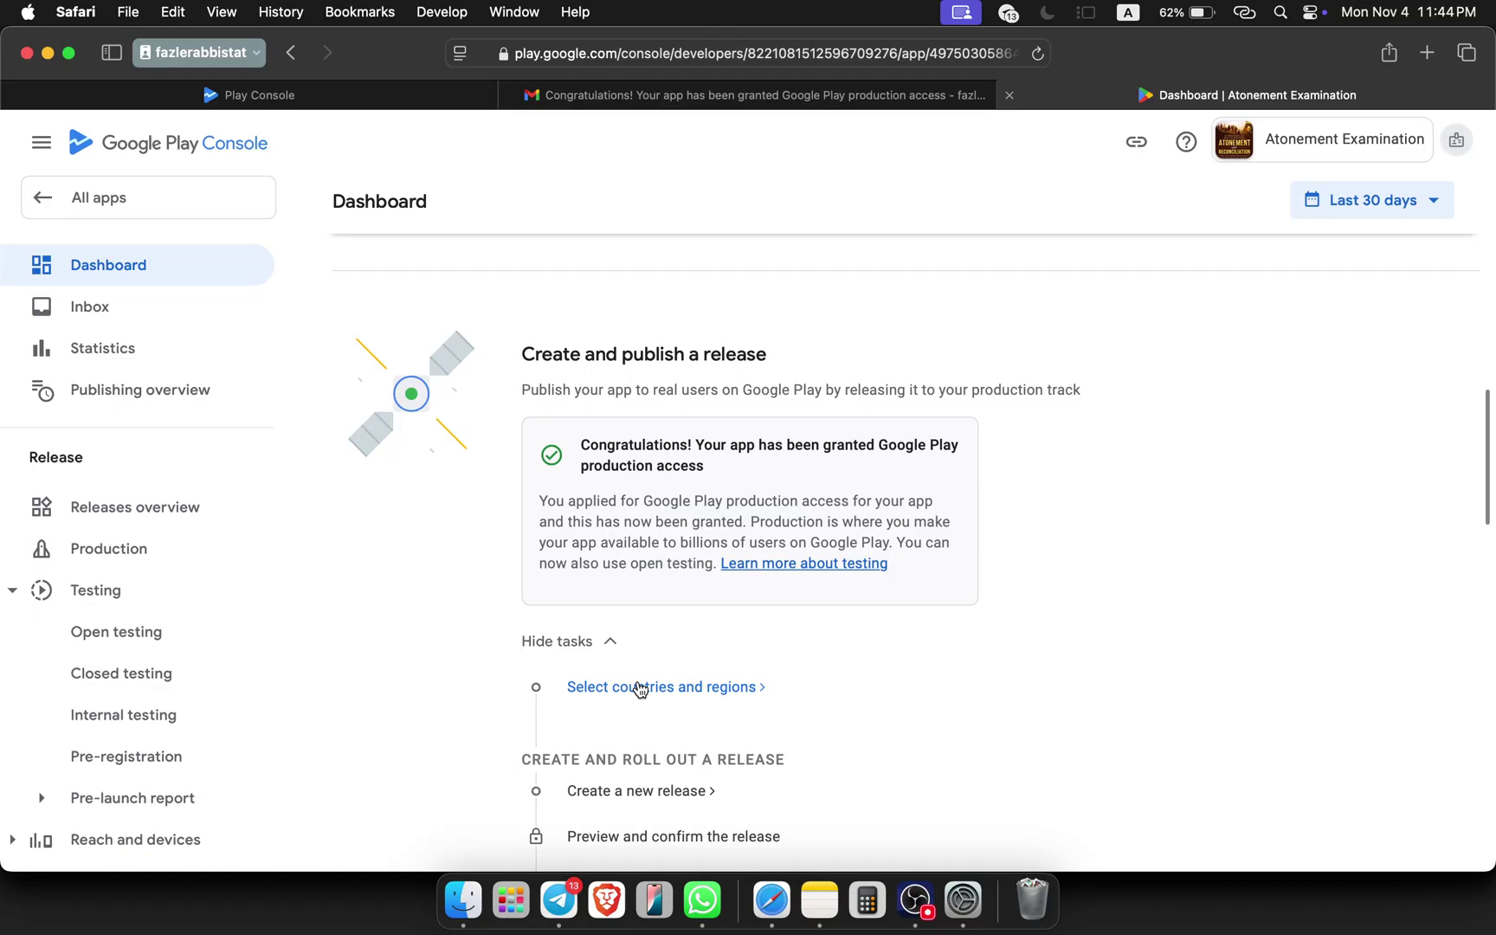
click(640, 688)
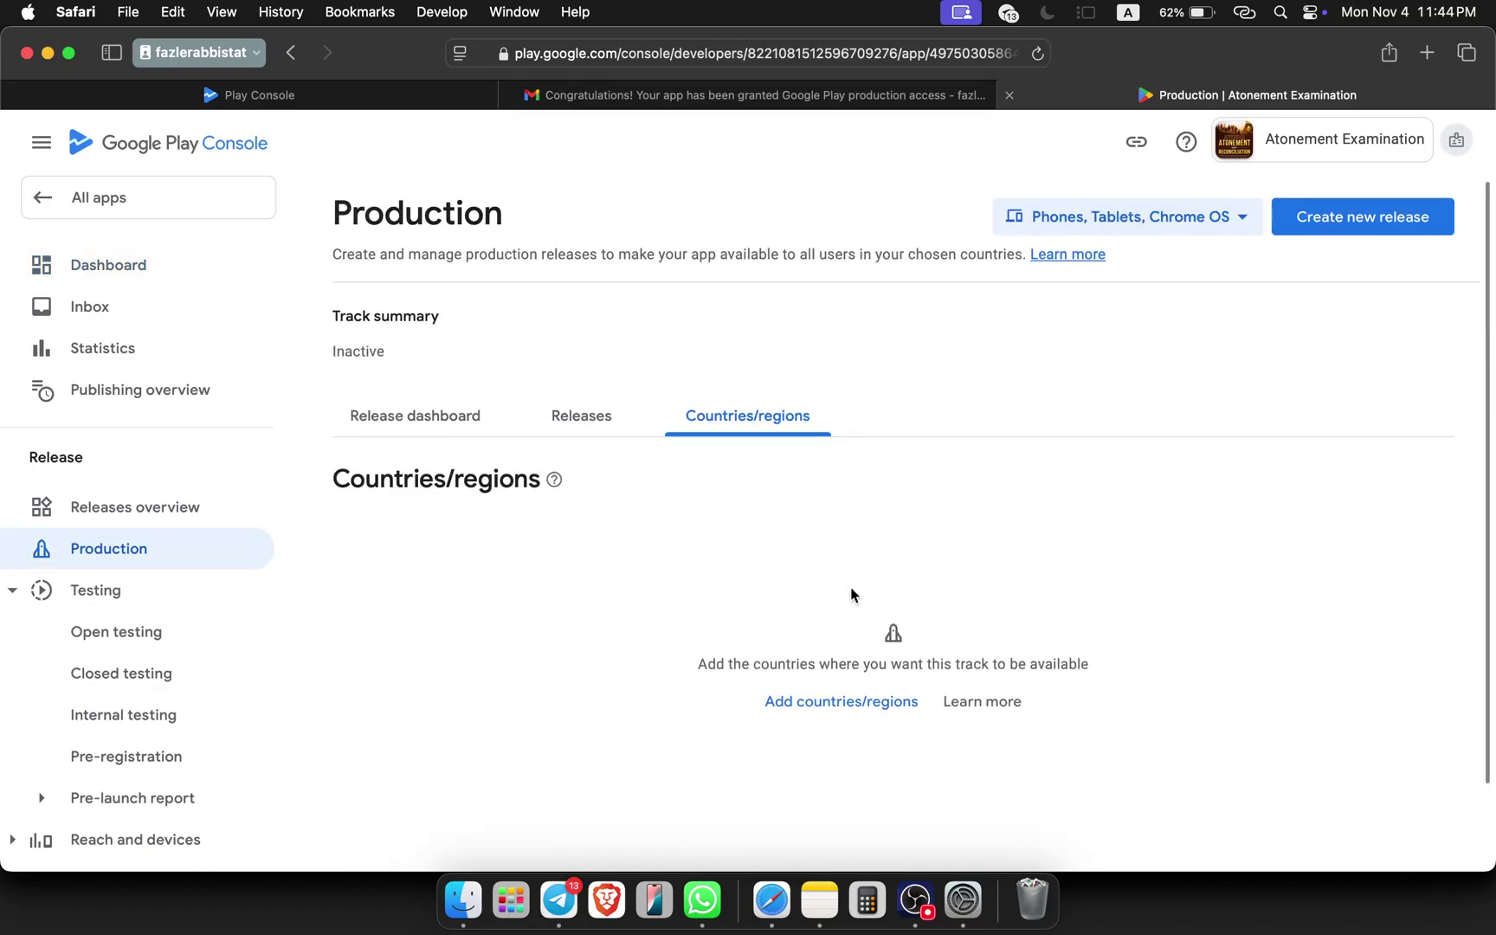
scroll(851, 595, down, 2)
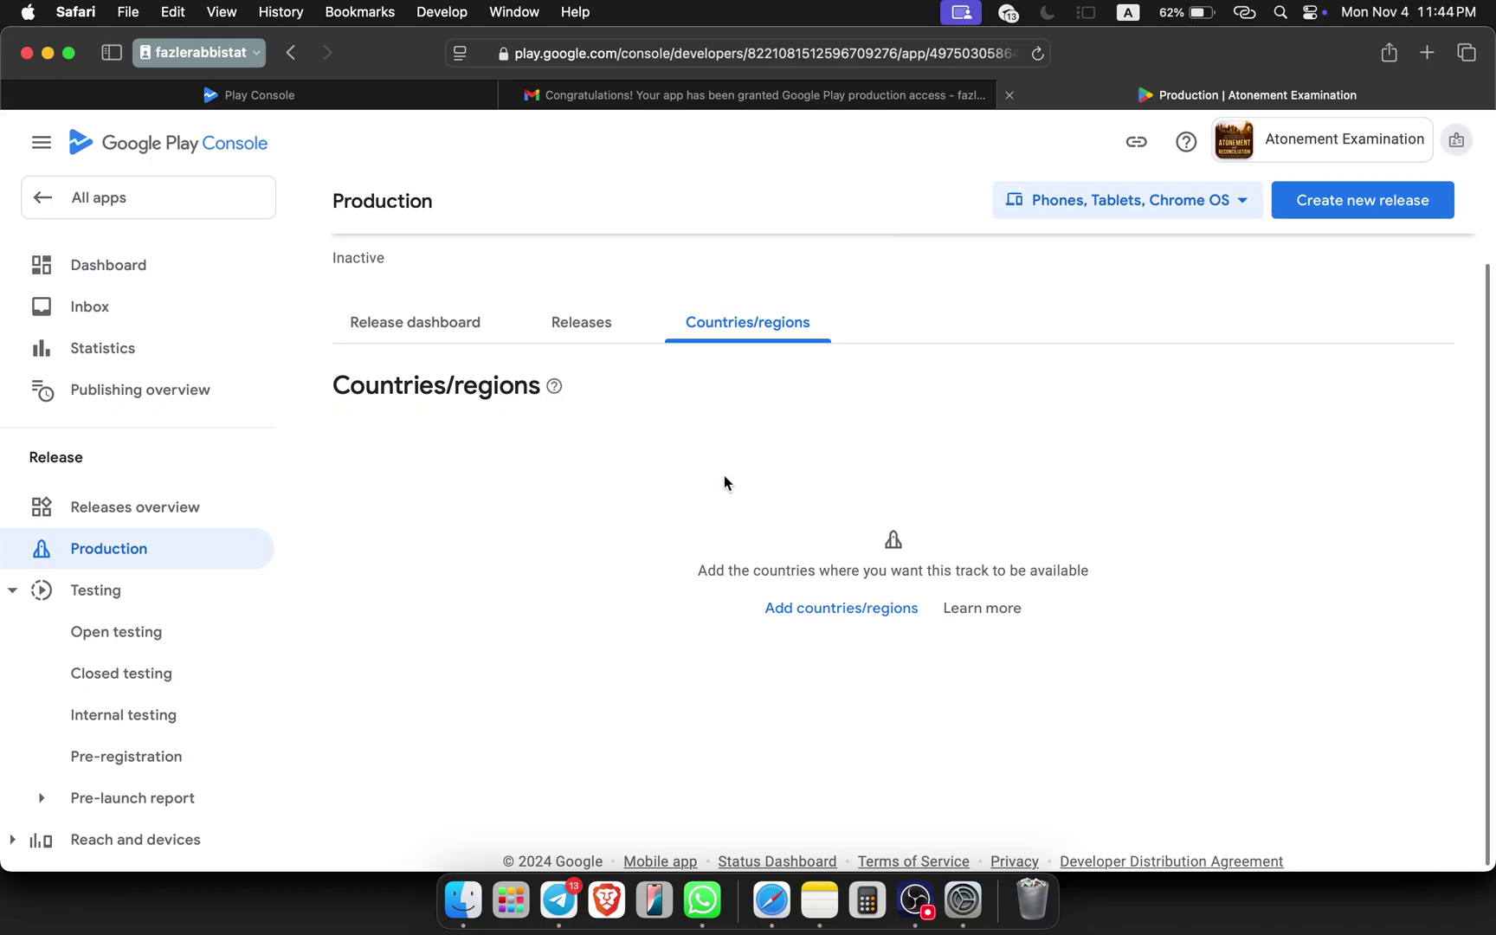
- Add all 177 countries/regions to production and save, choosing Not now afterwards
click(857, 608)
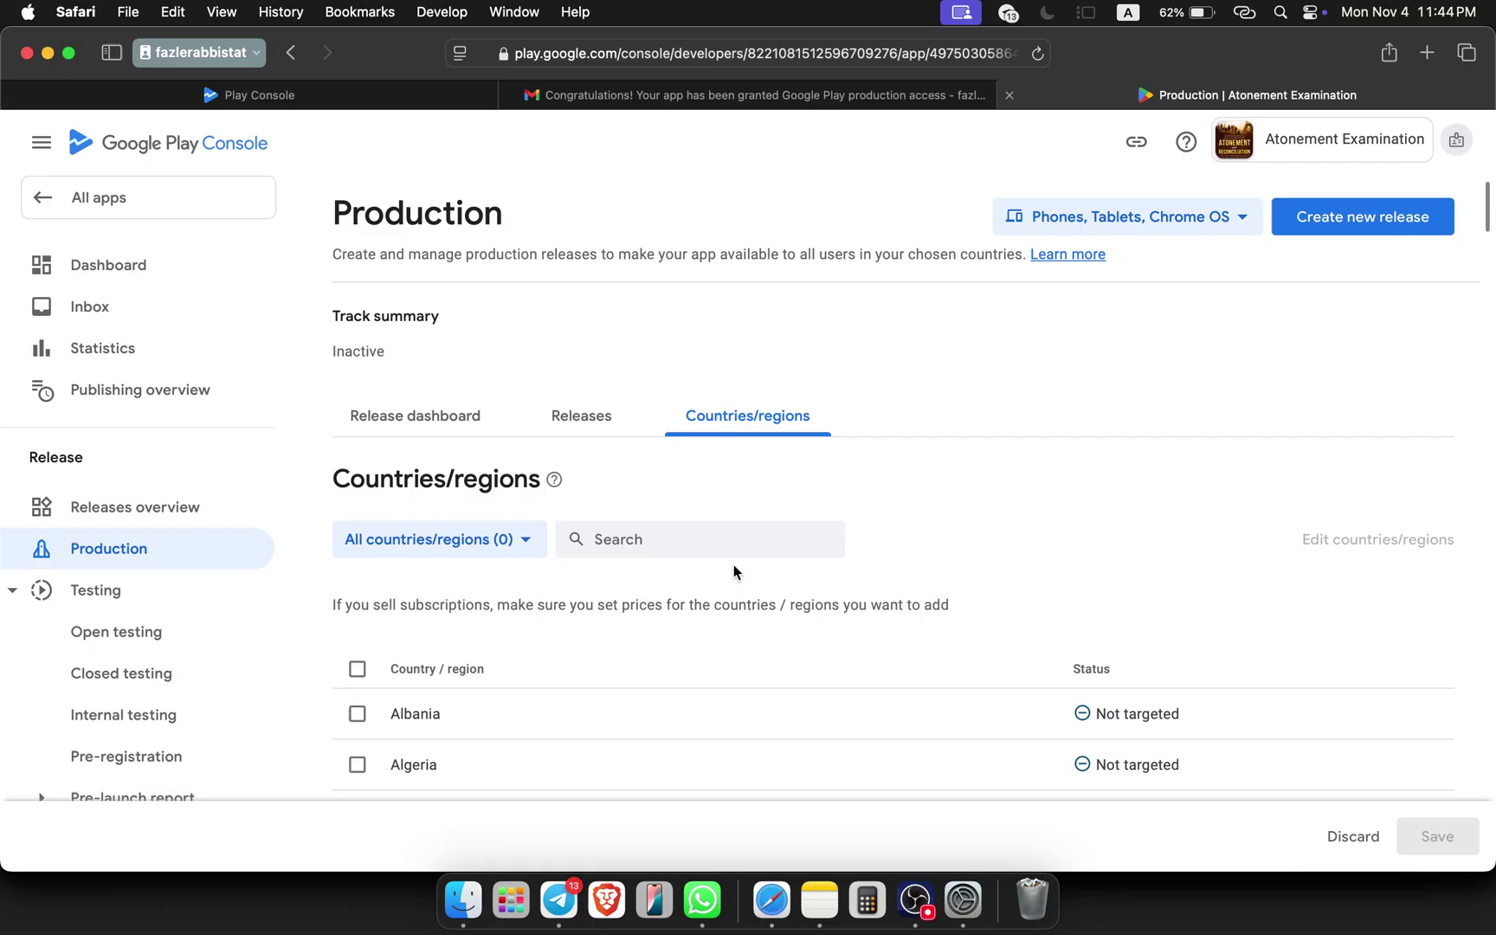
click(356, 672)
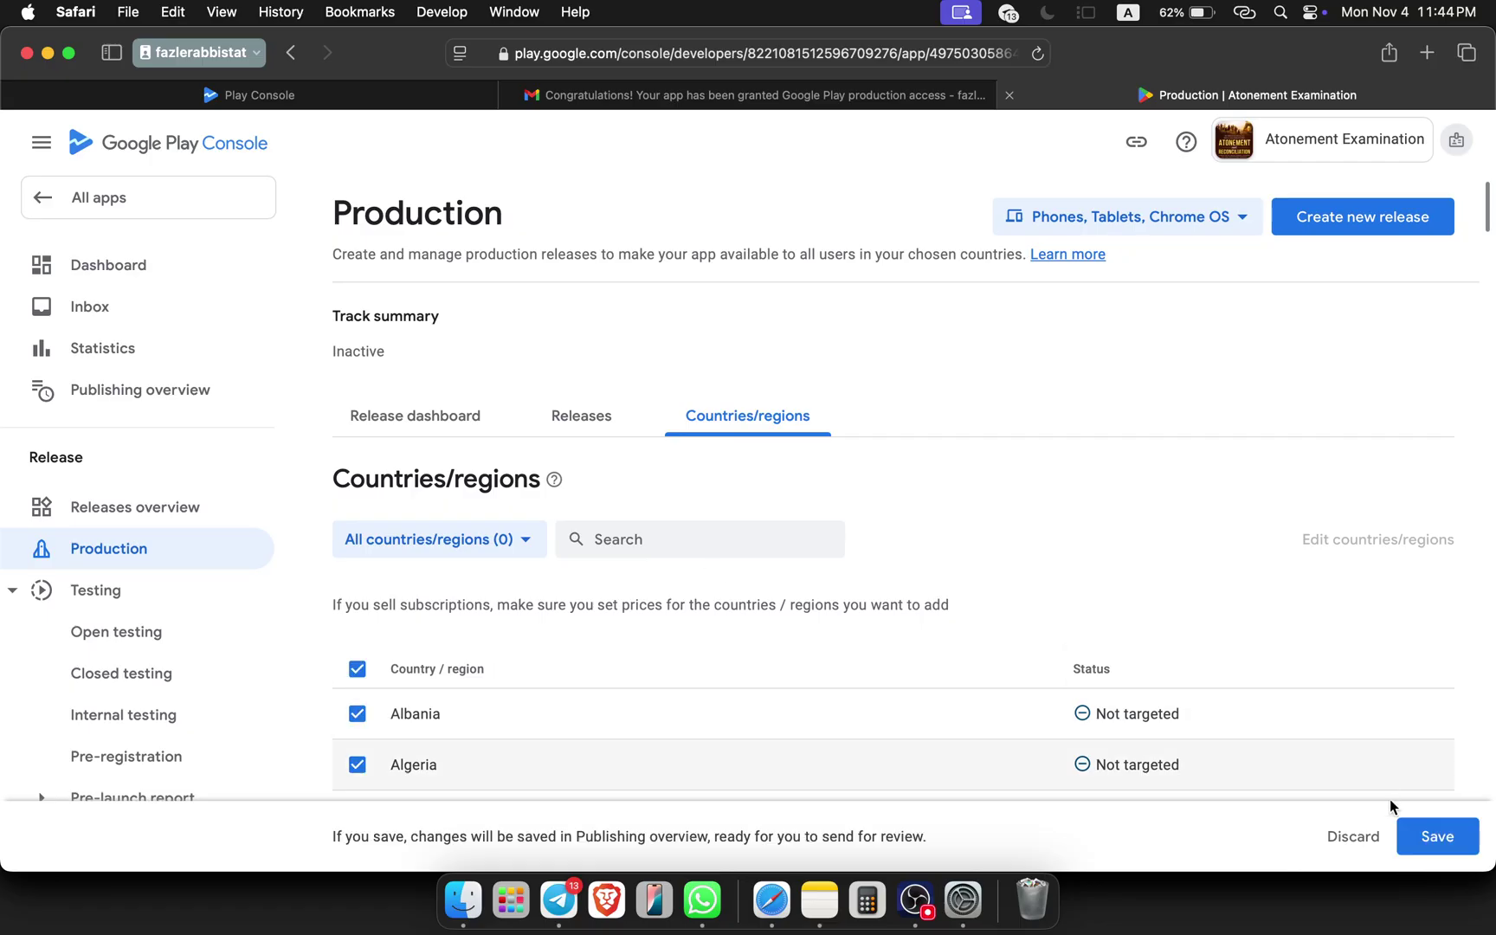
click(1424, 835)
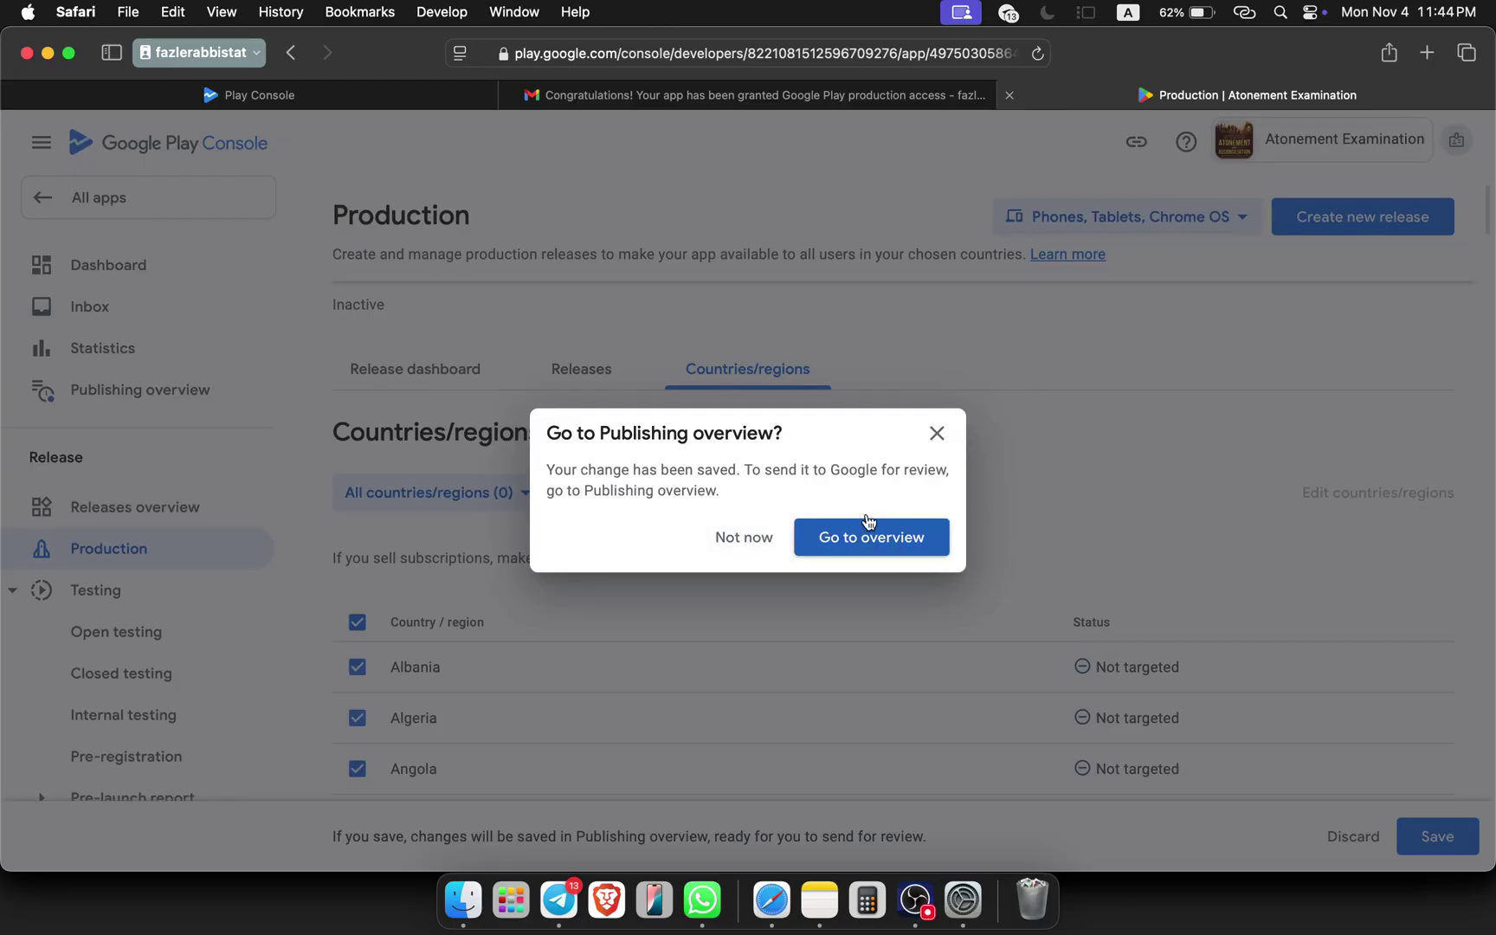
click(736, 536)
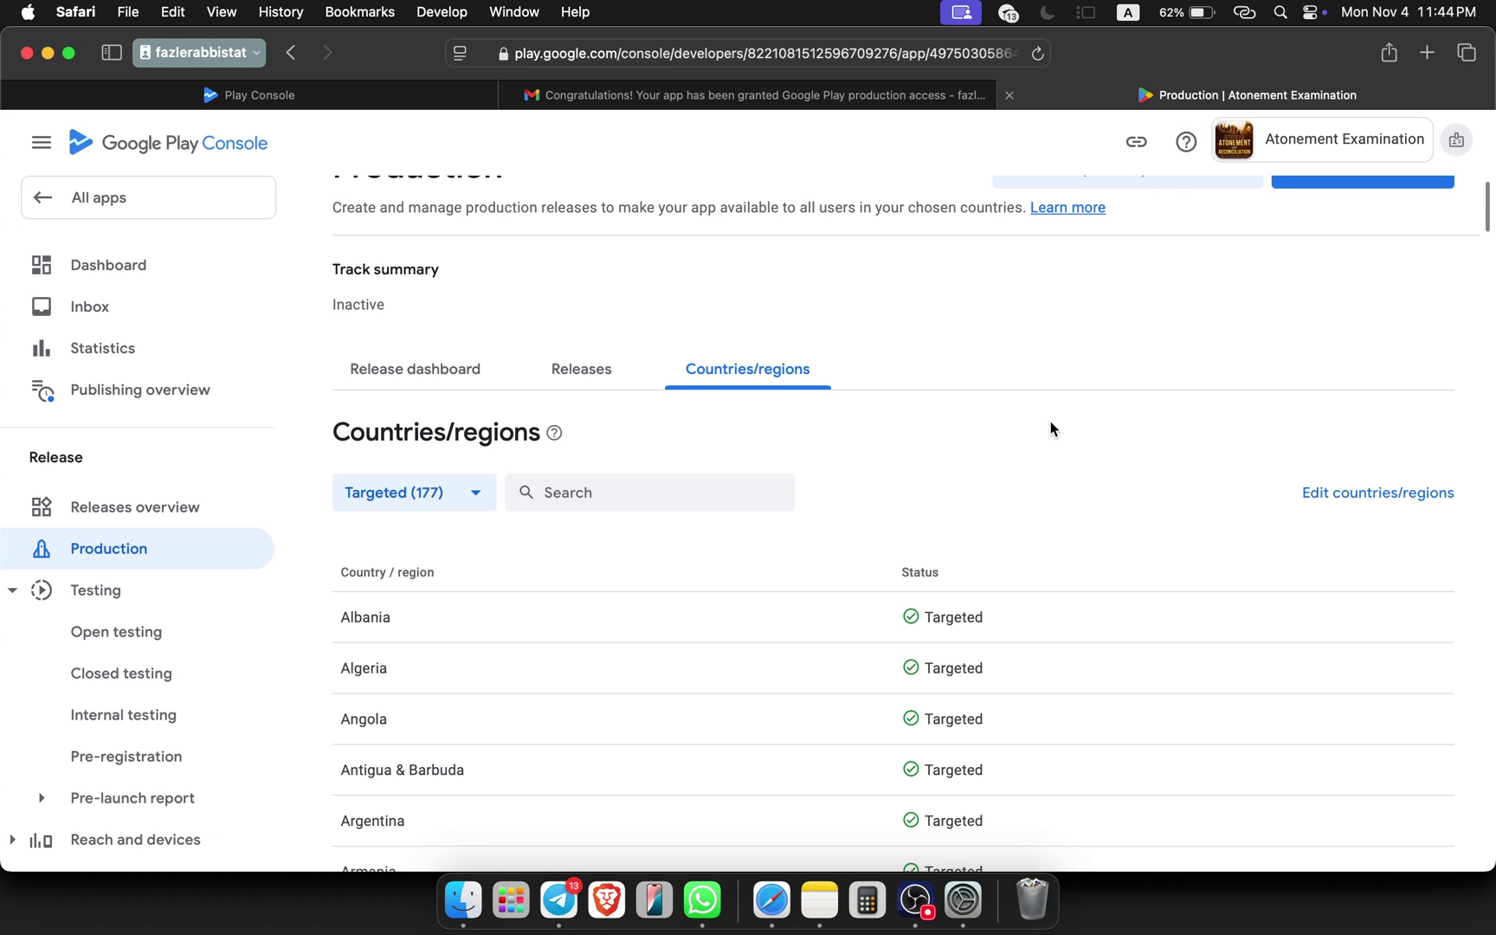
scroll(1045, 331, down, 3)
scroll(1045, 331, up, 4)
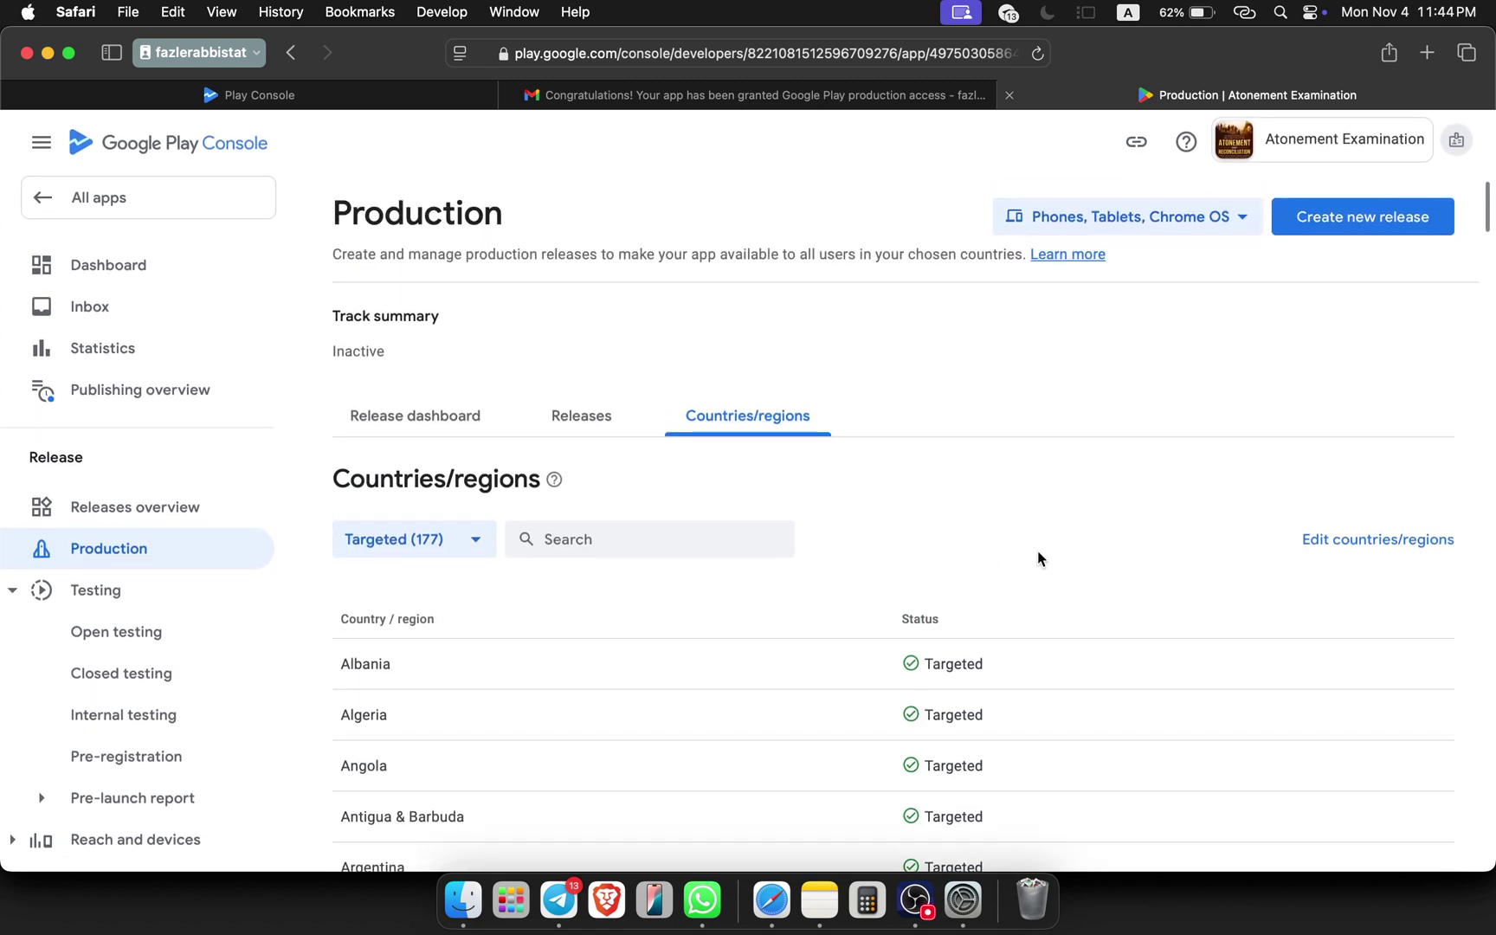
scroll(1044, 556, down, 2)
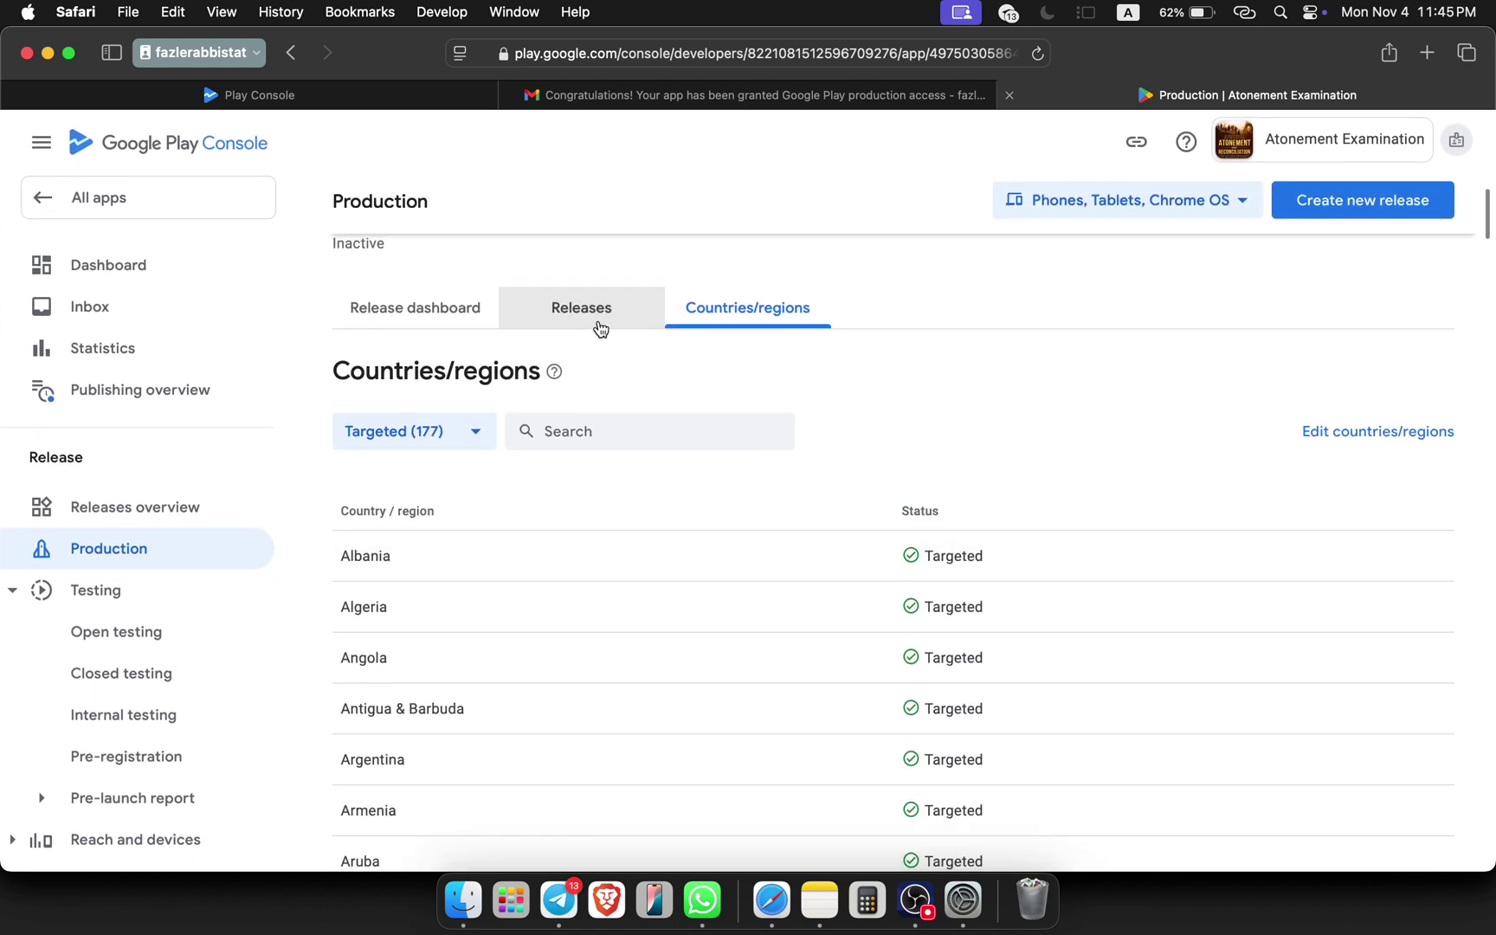
- Review the Production releases, then open the closed testing track TrackTest1
click(600, 327)
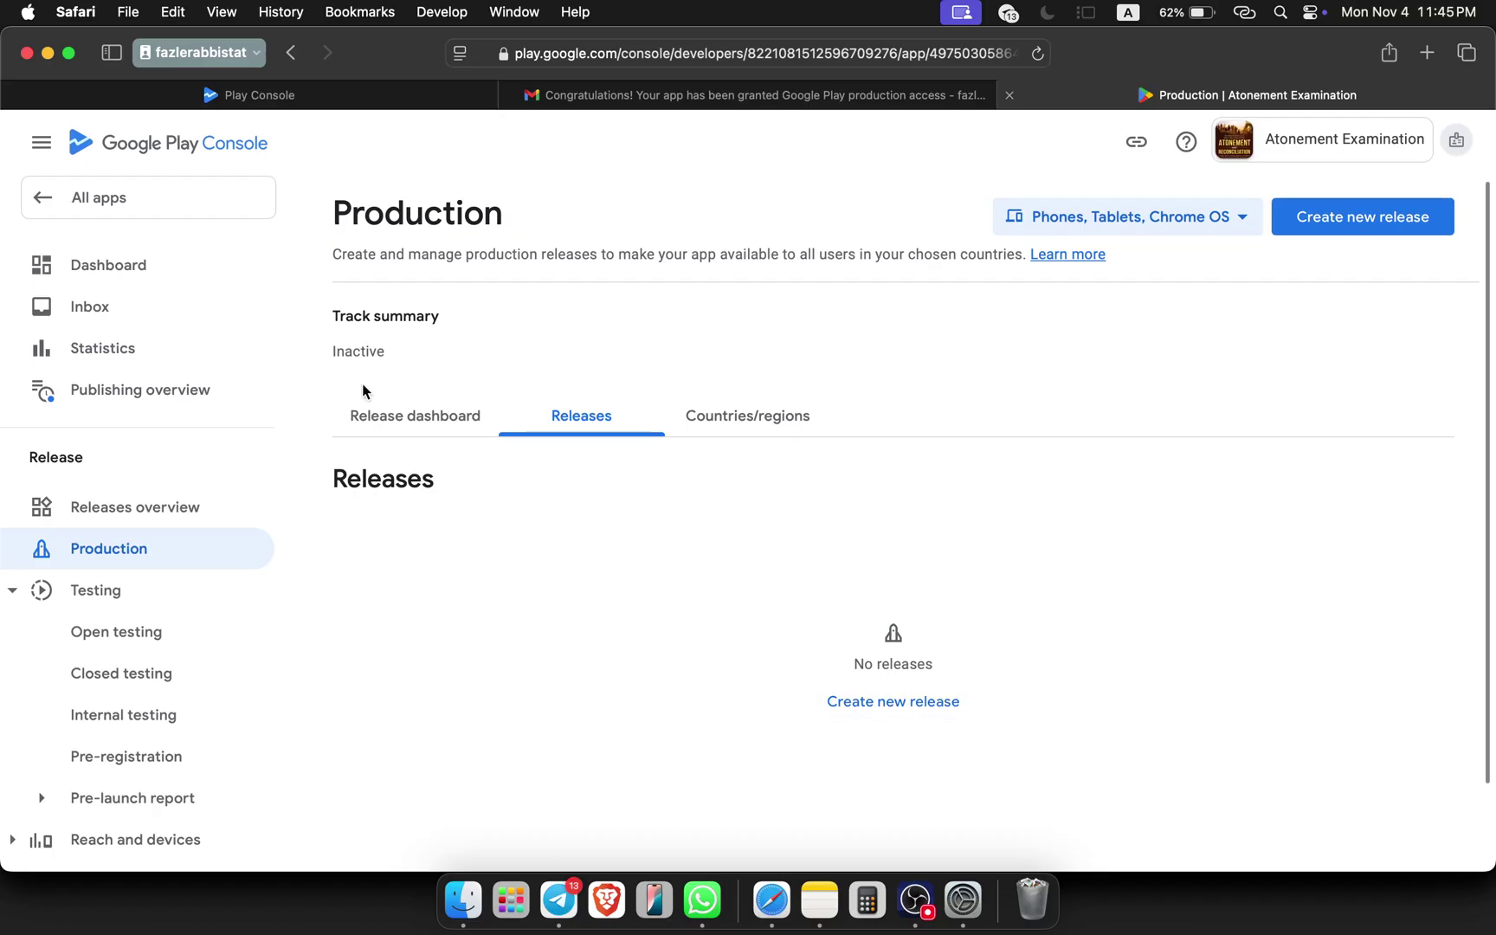
click(387, 417)
scroll(756, 590, down, 1)
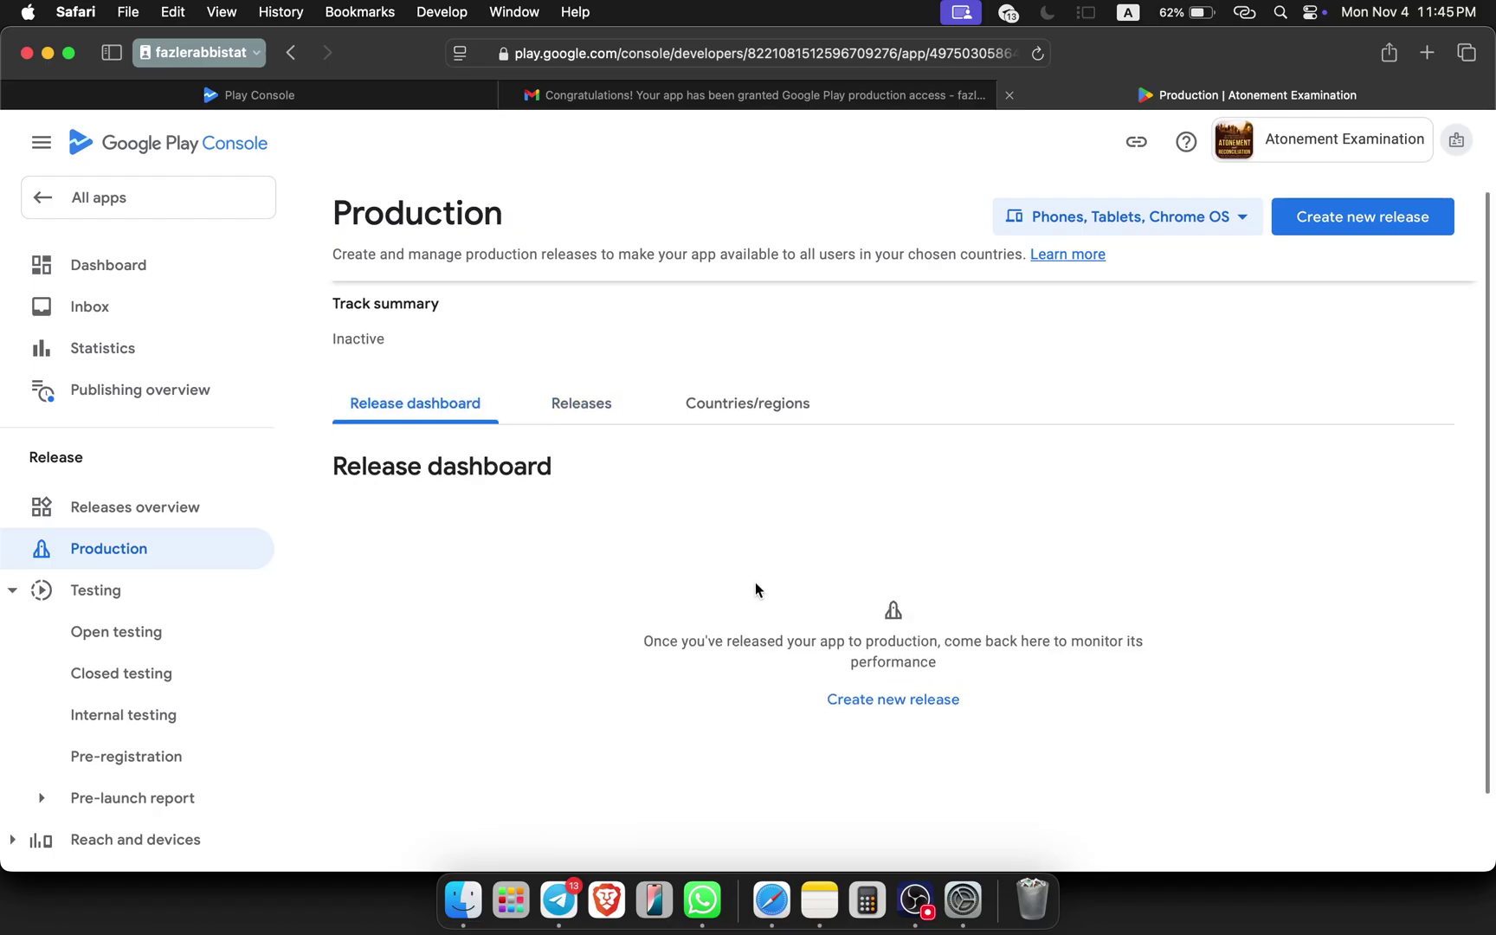
scroll(756, 590, down, 2)
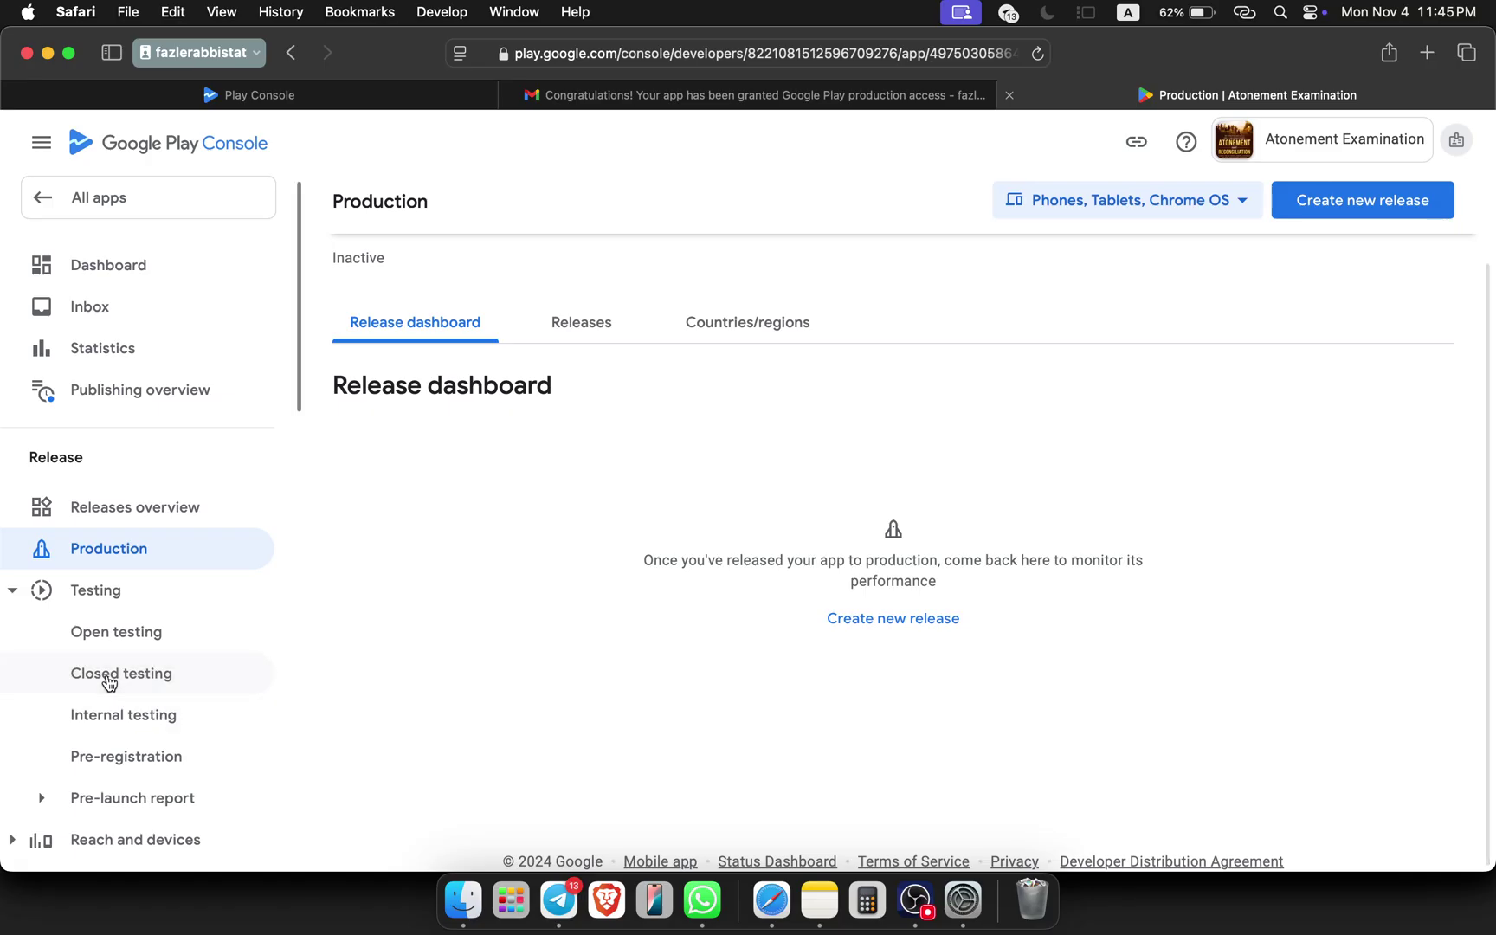
click(108, 679)
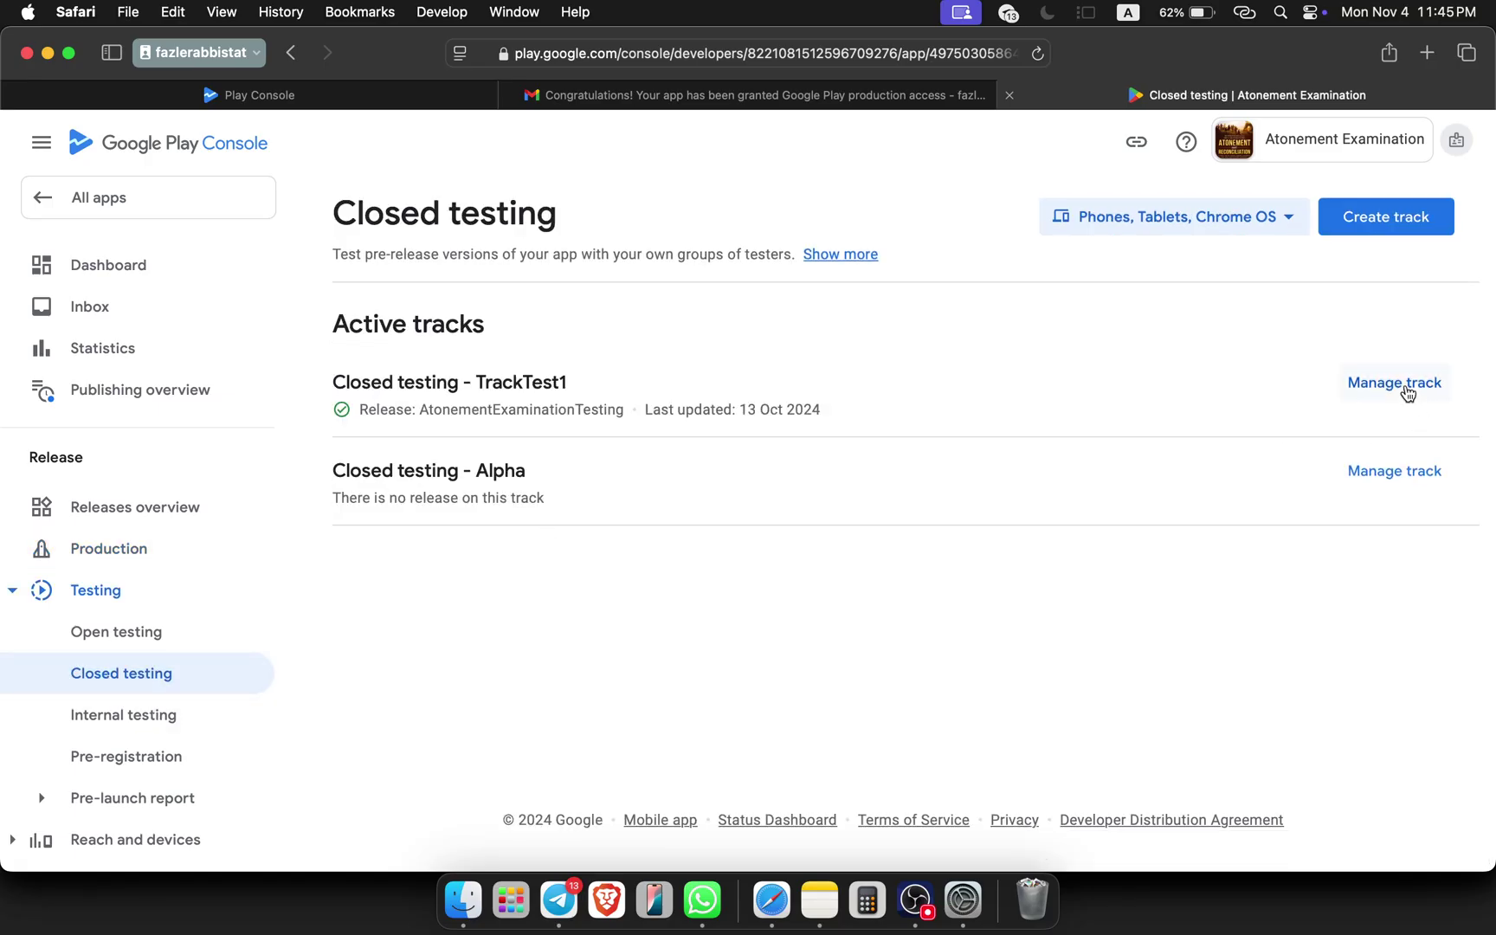
click(1406, 394)
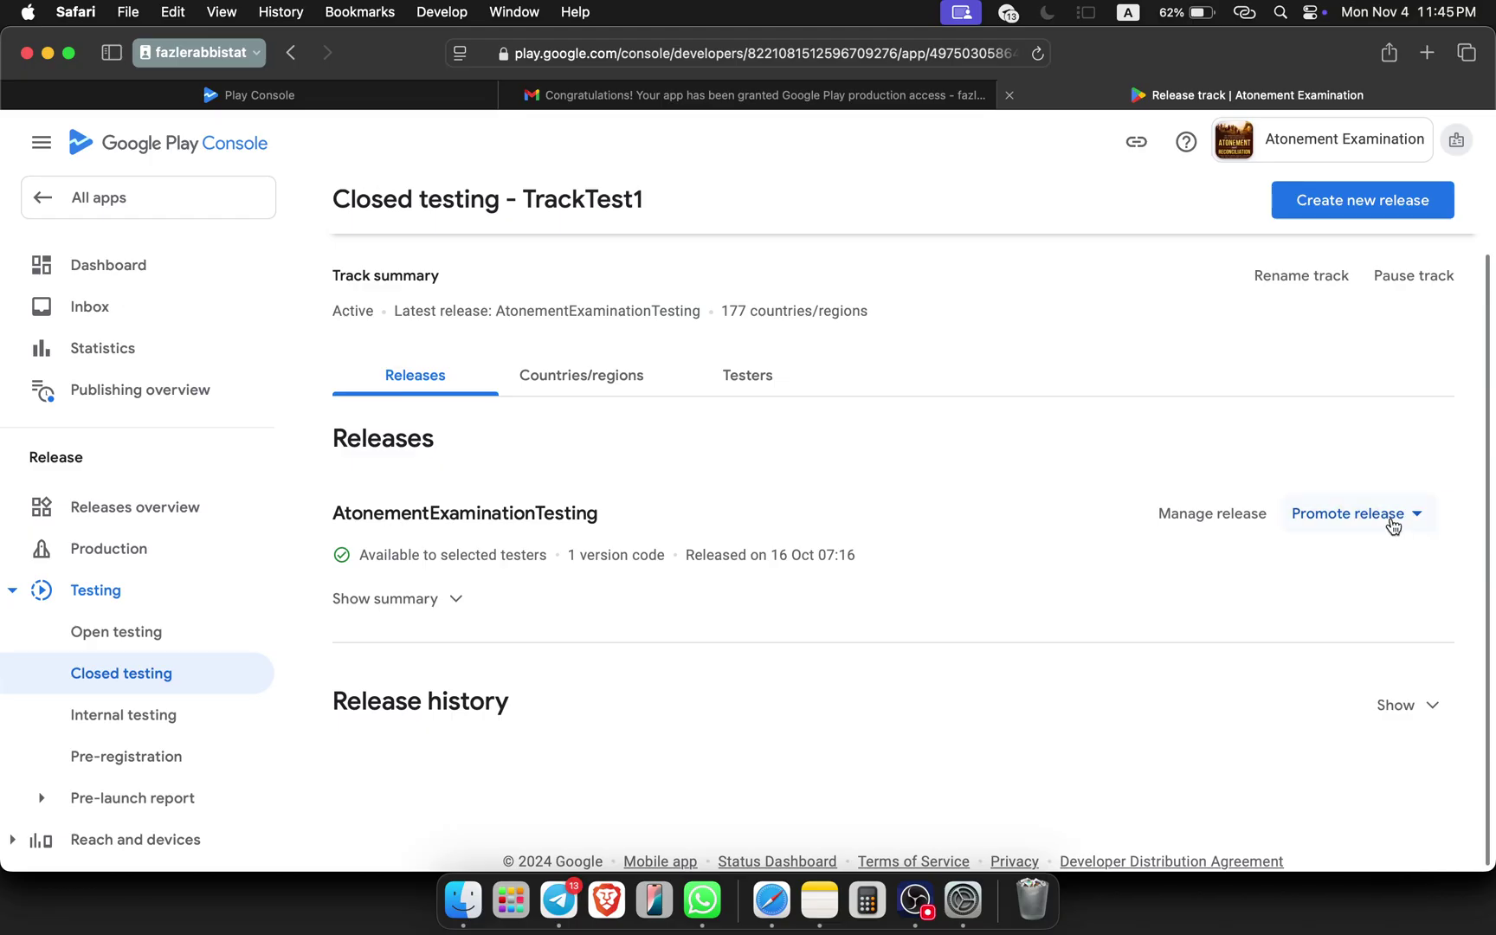
- Promote the TrackTest1 release to Production, then discard the resulting draft release
click(1388, 522)
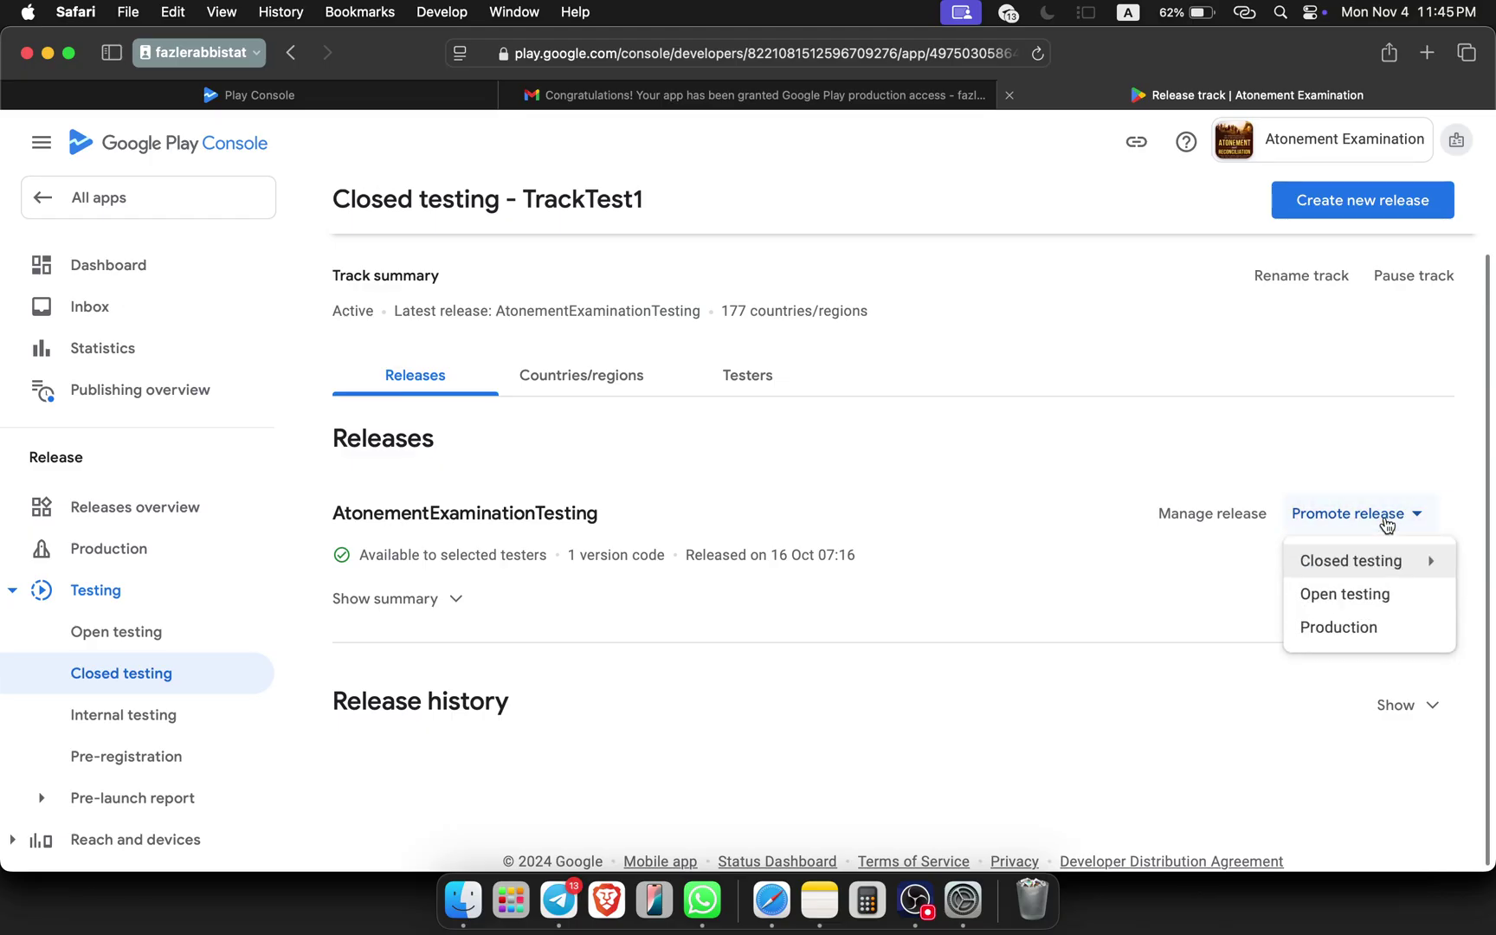
click(1341, 639)
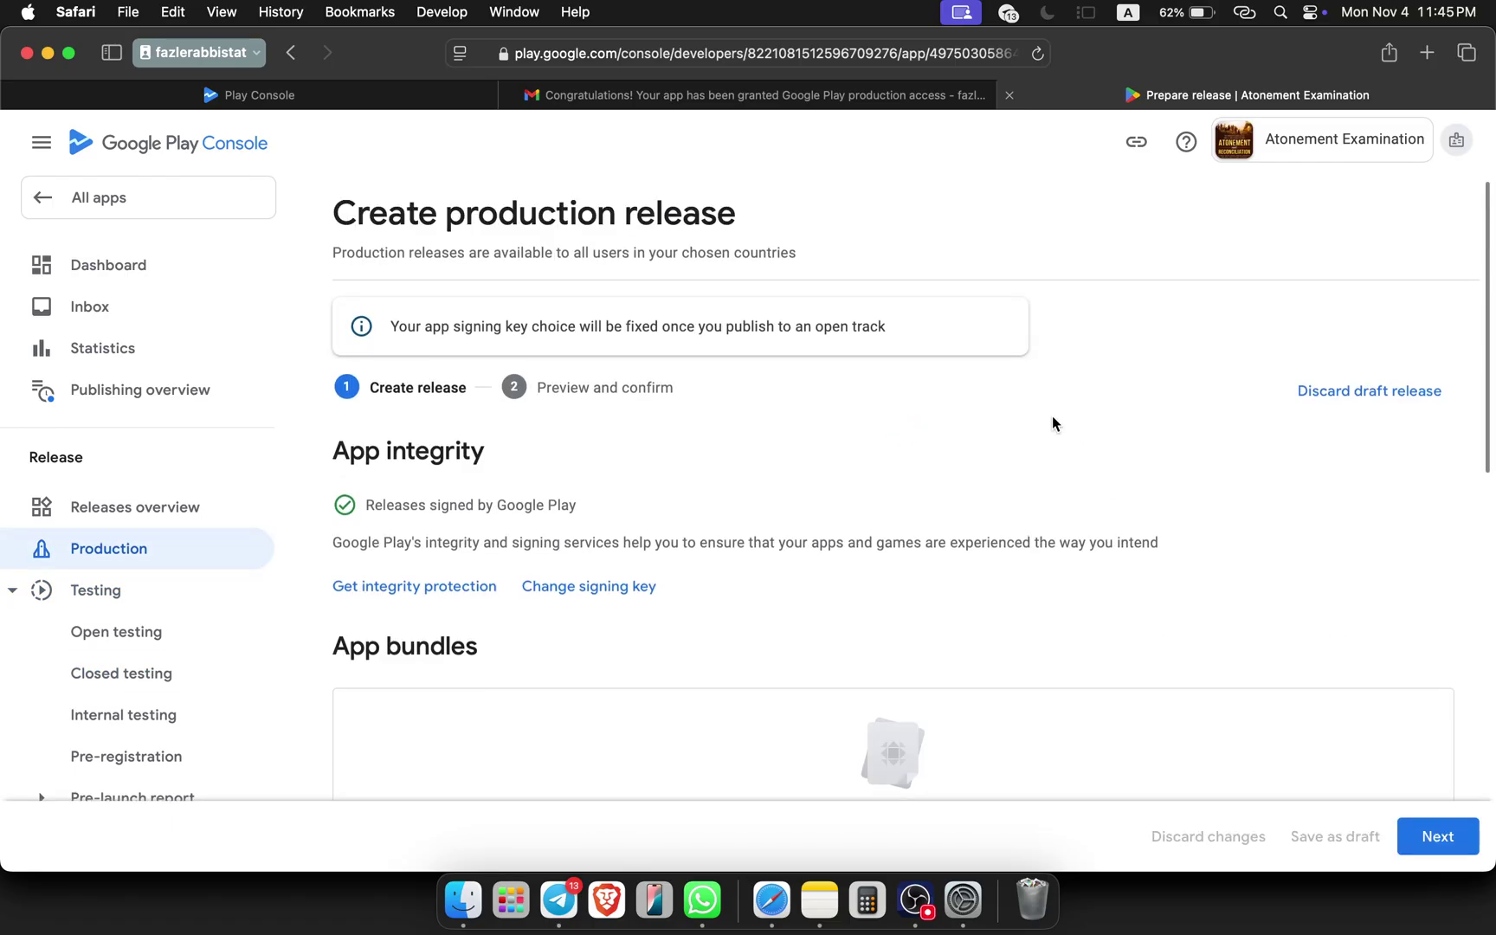
scroll(738, 494, down, 5)
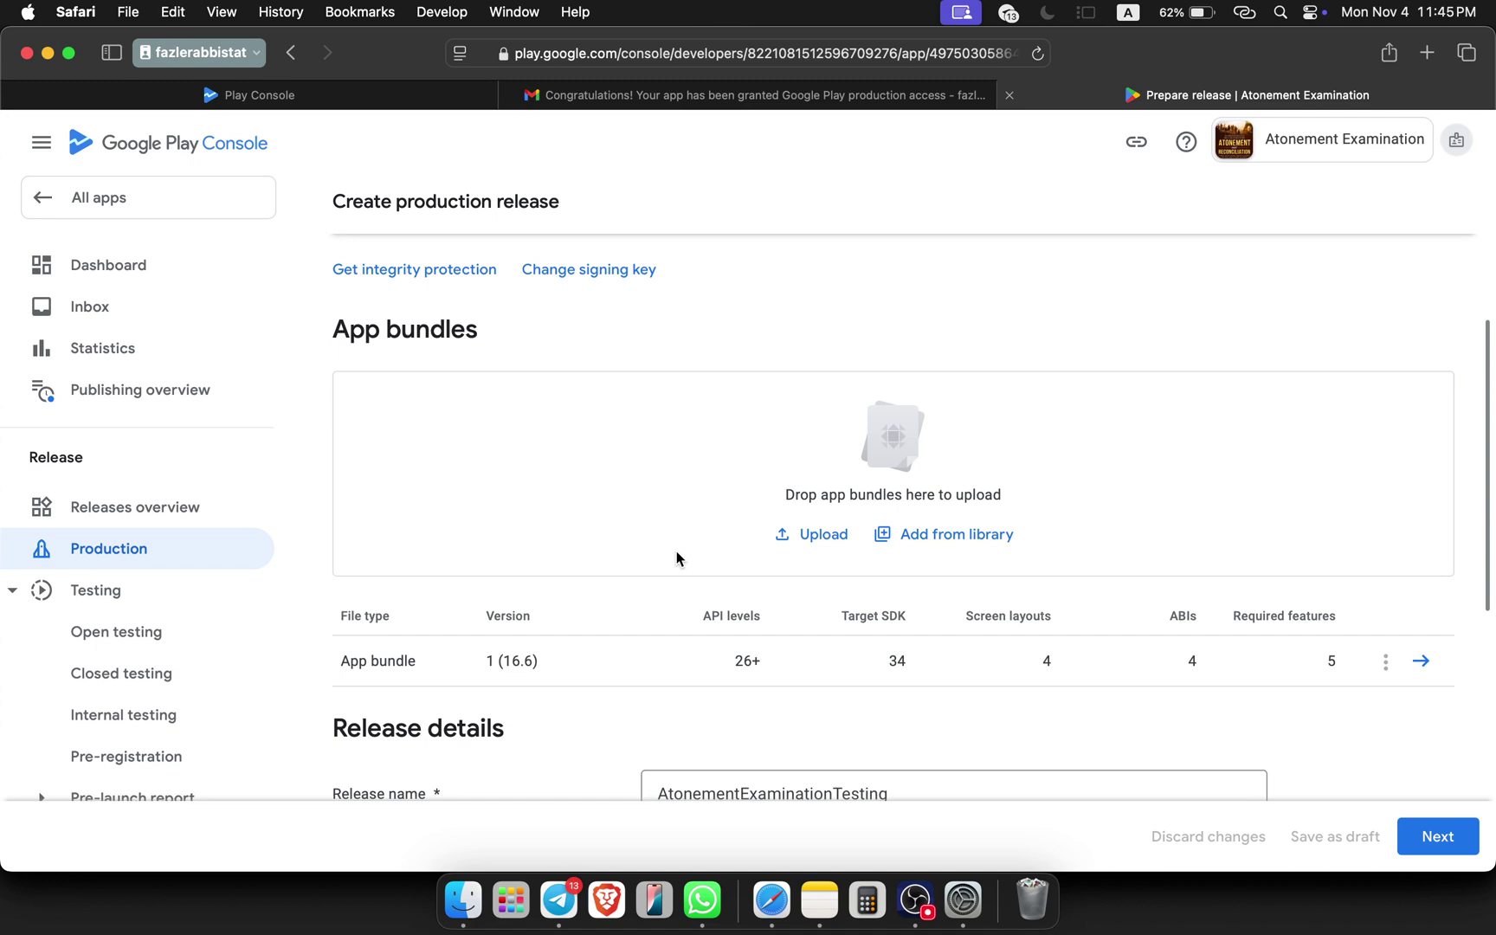
scroll(677, 558, up, 4)
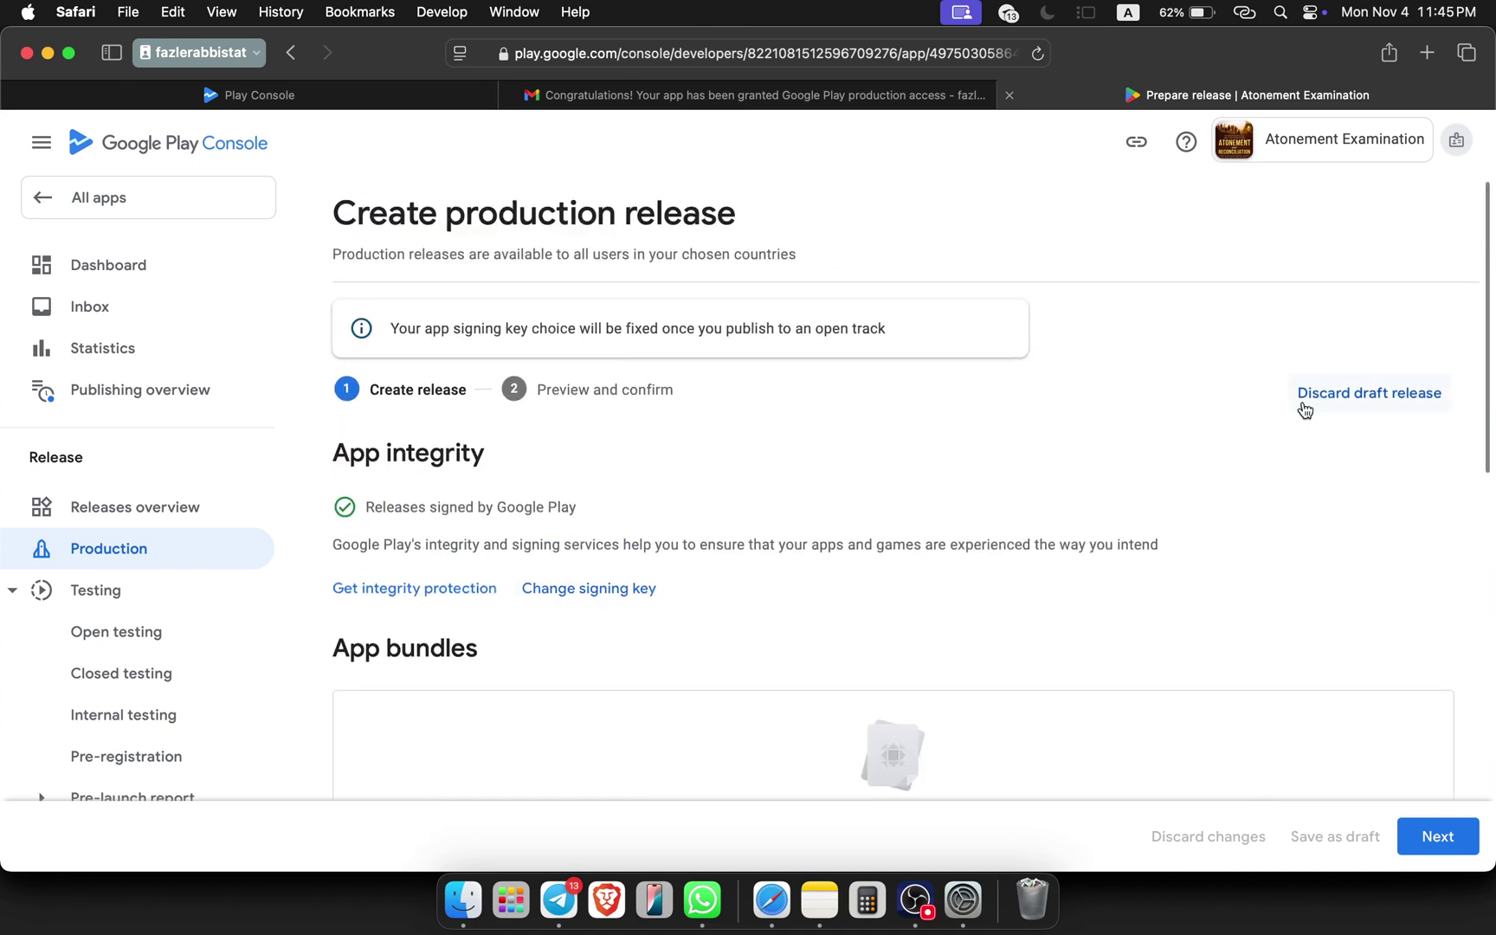
click(1368, 394)
click(906, 569)
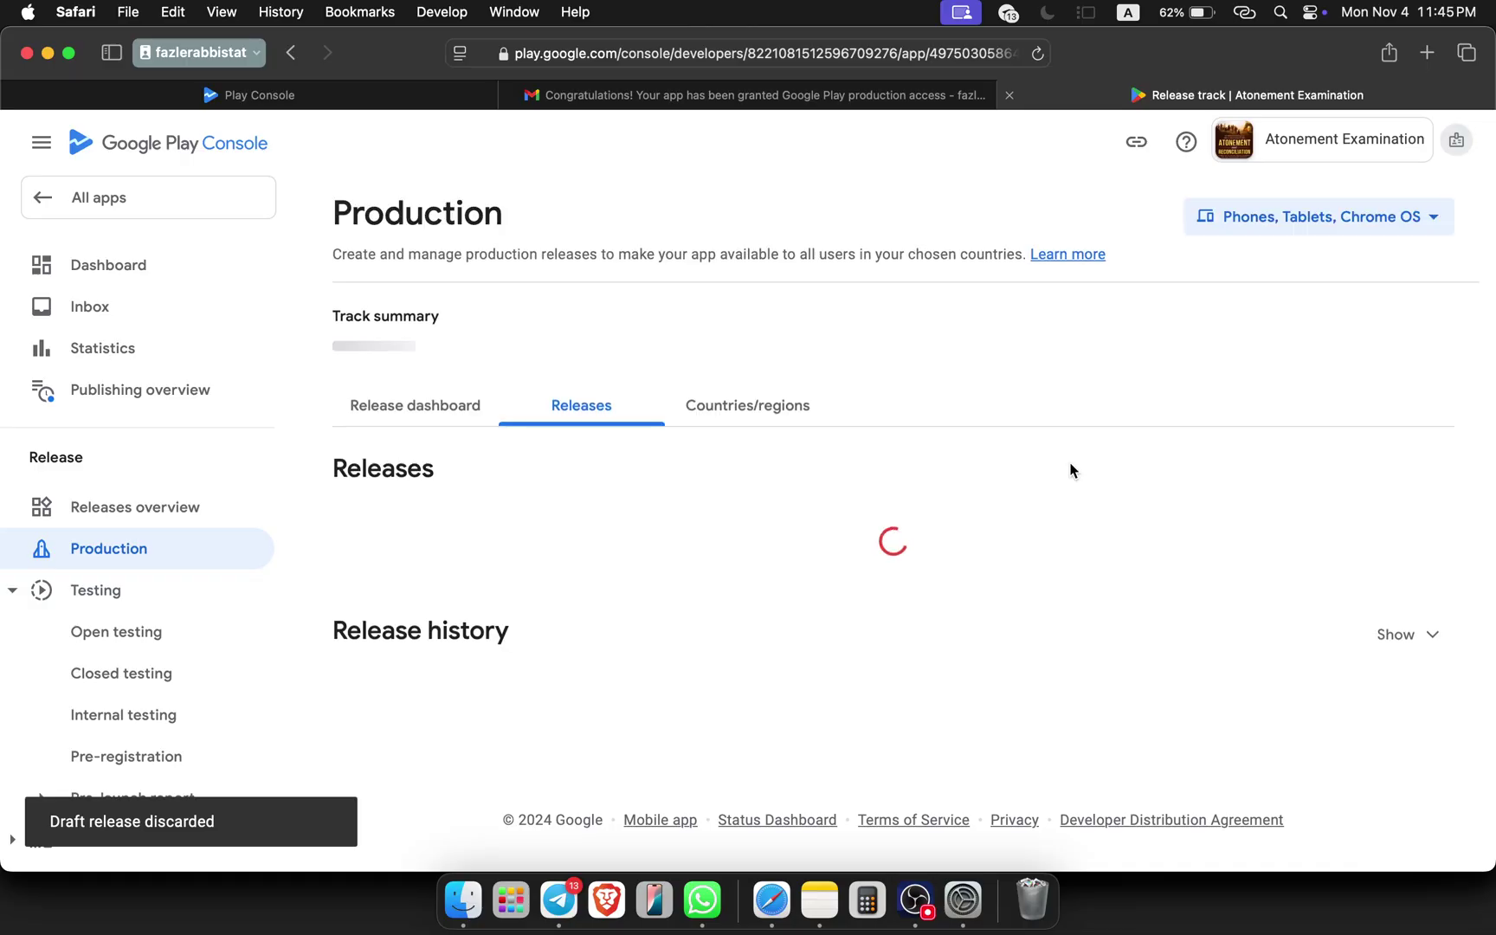
- Start a new release from the Production track overview
scroll(965, 475, down, 2)
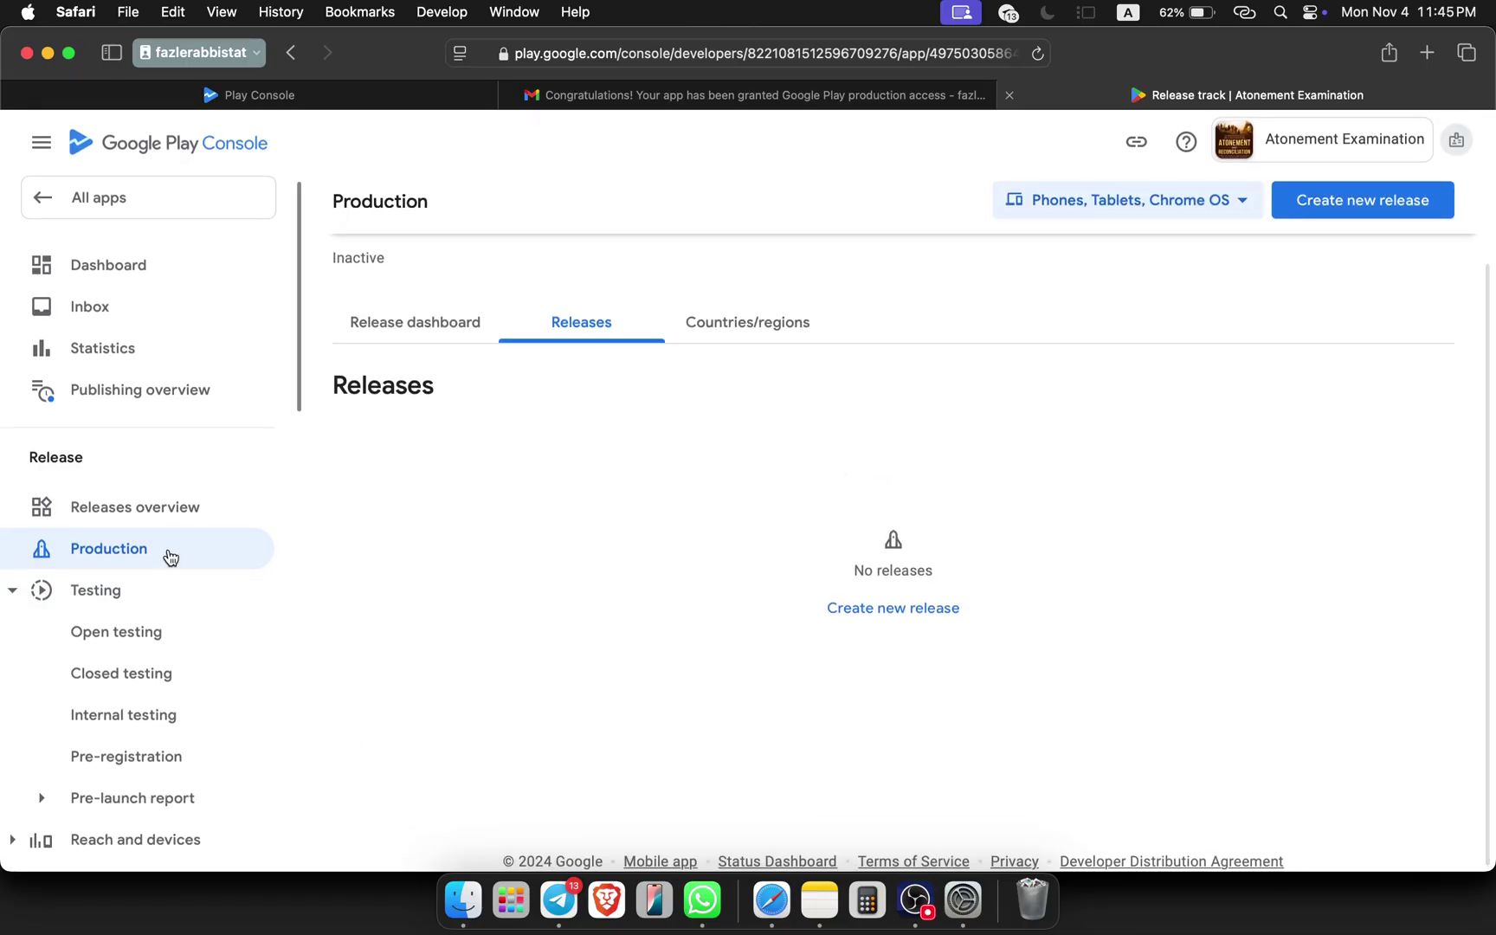
click(118, 566)
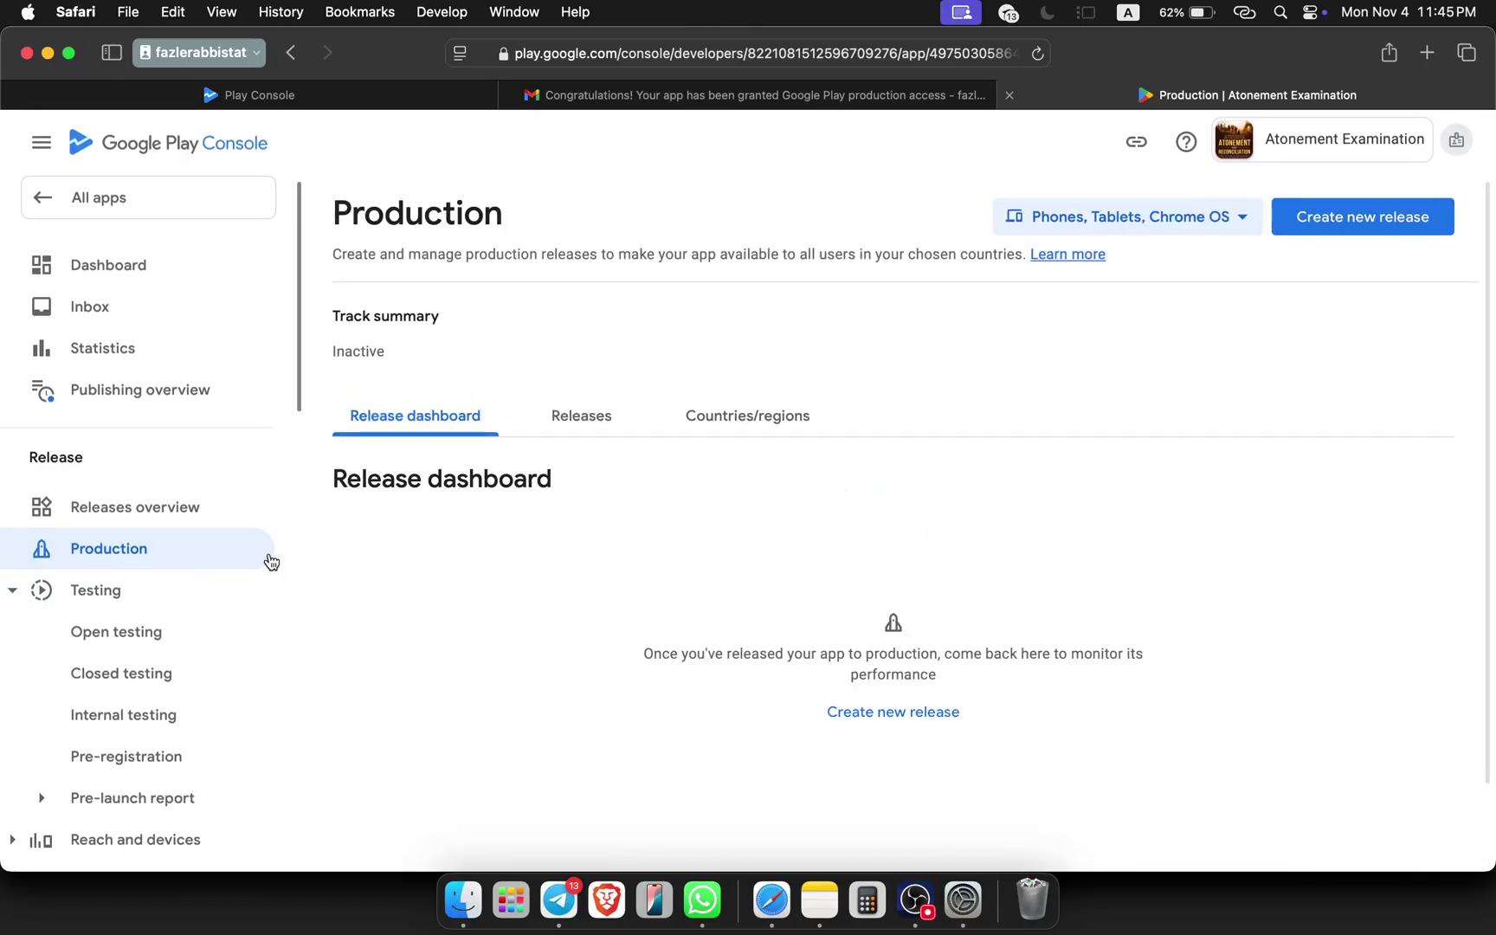
scroll(693, 595, down, 2)
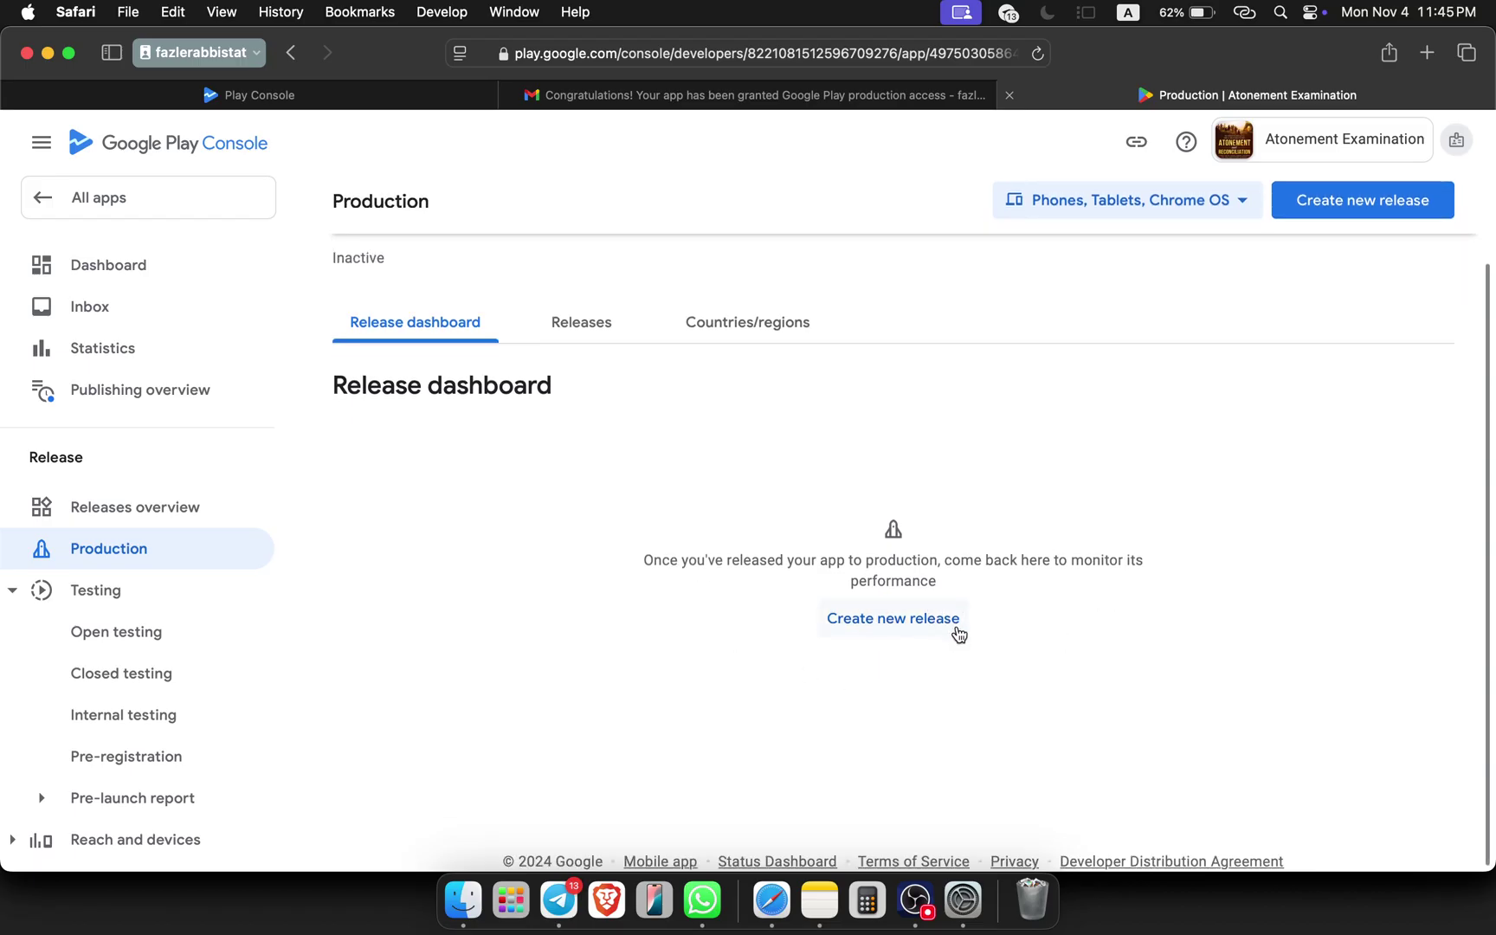
click(905, 635)
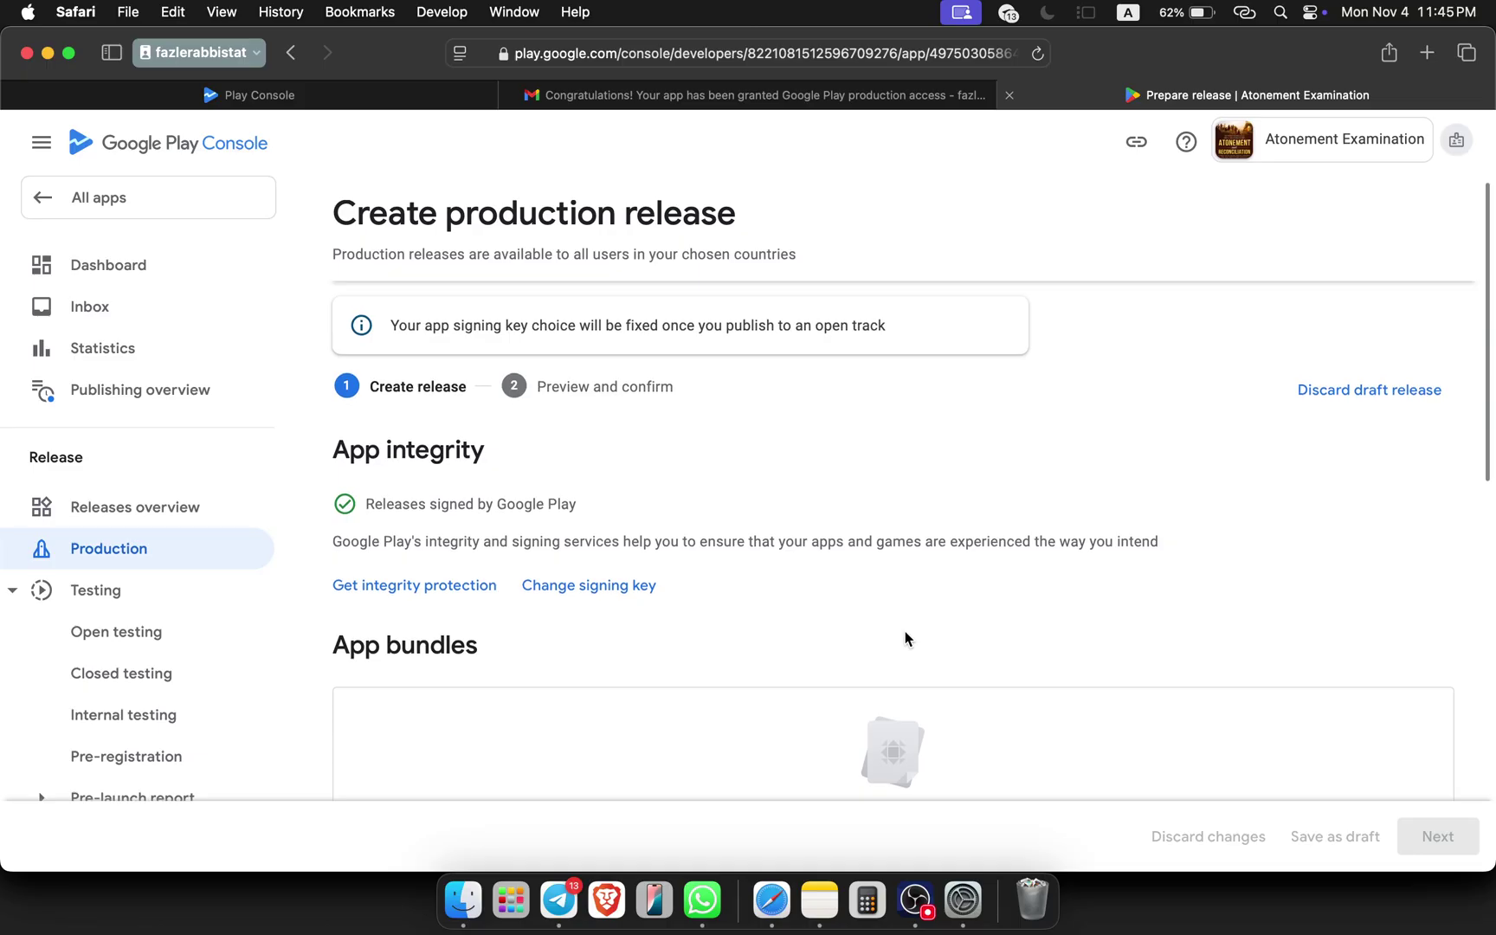
- Start an app bundle upload, then cancel the file chooser without choosing a file
scroll(905, 639, down, 5)
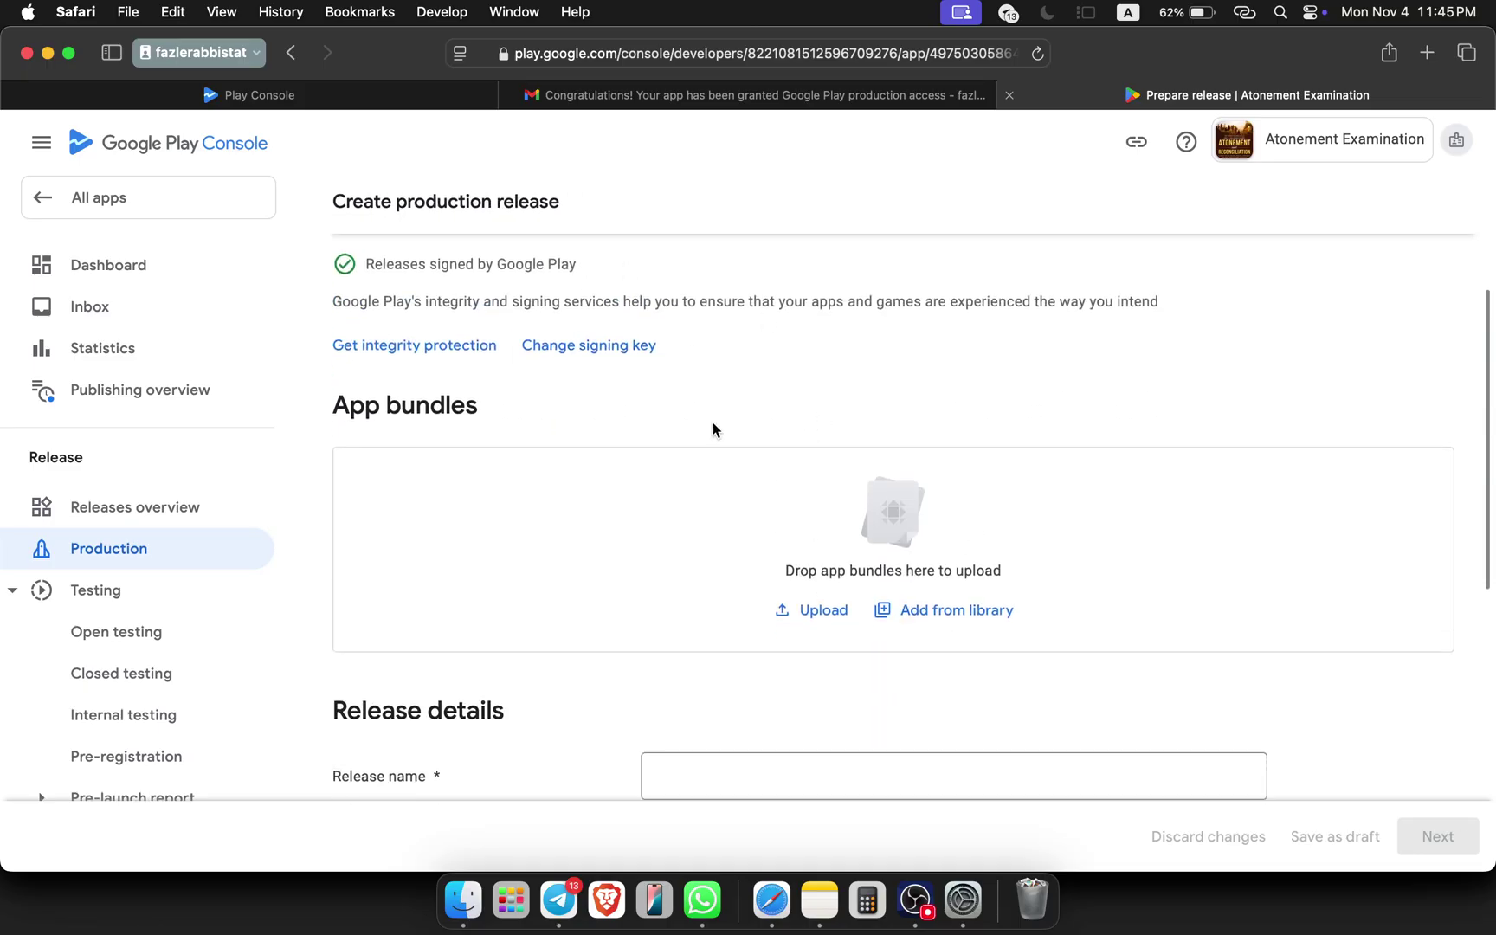
scroll(898, 418, up, 3)
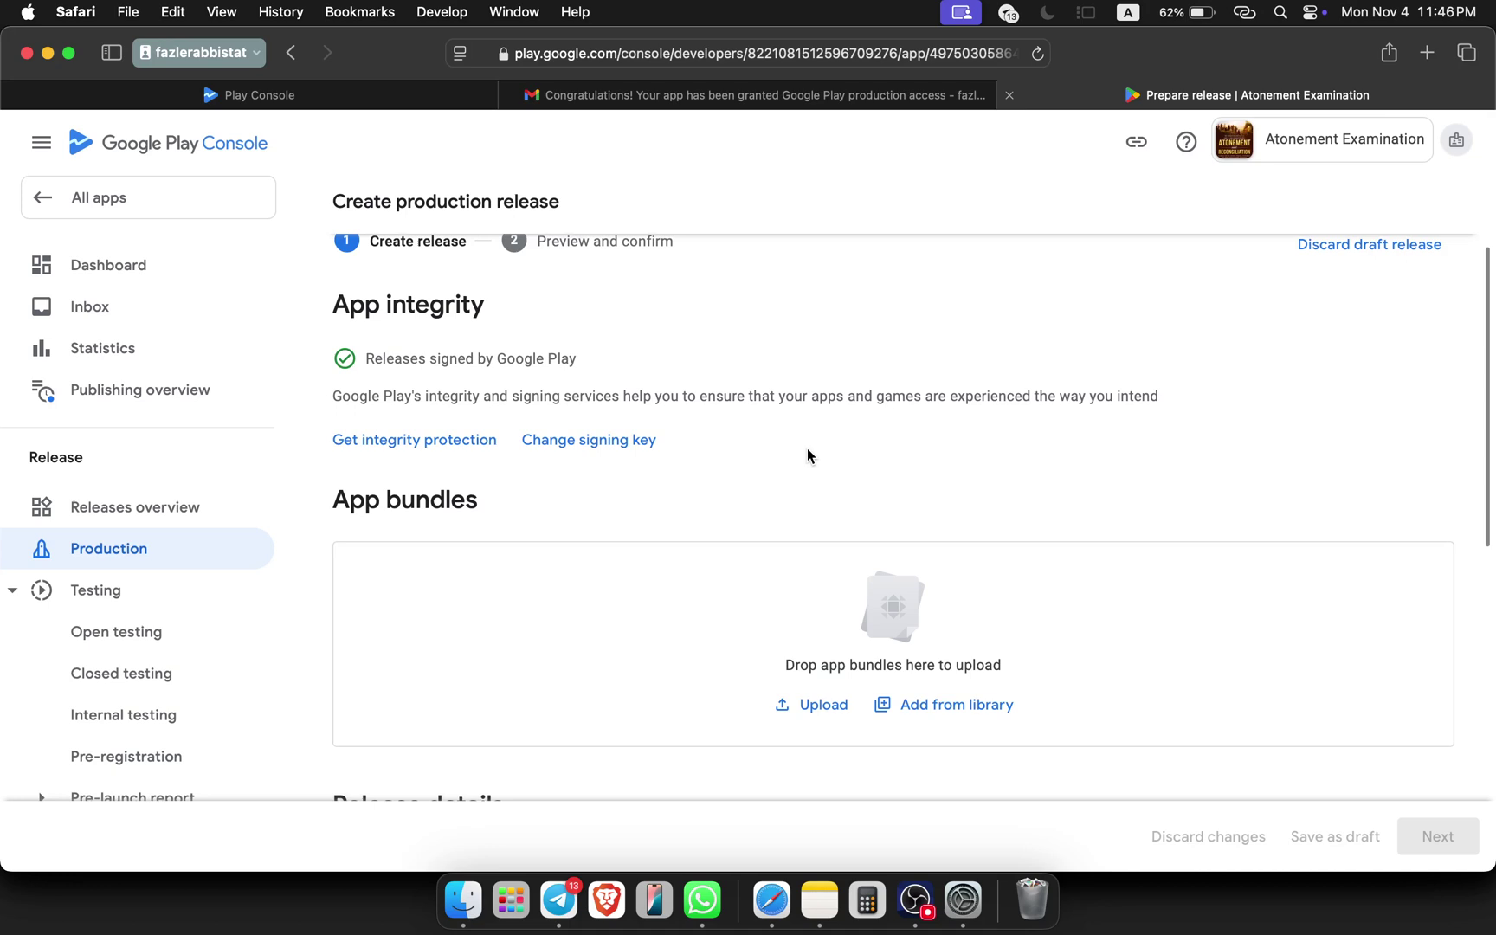
scroll(808, 454, down, 2)
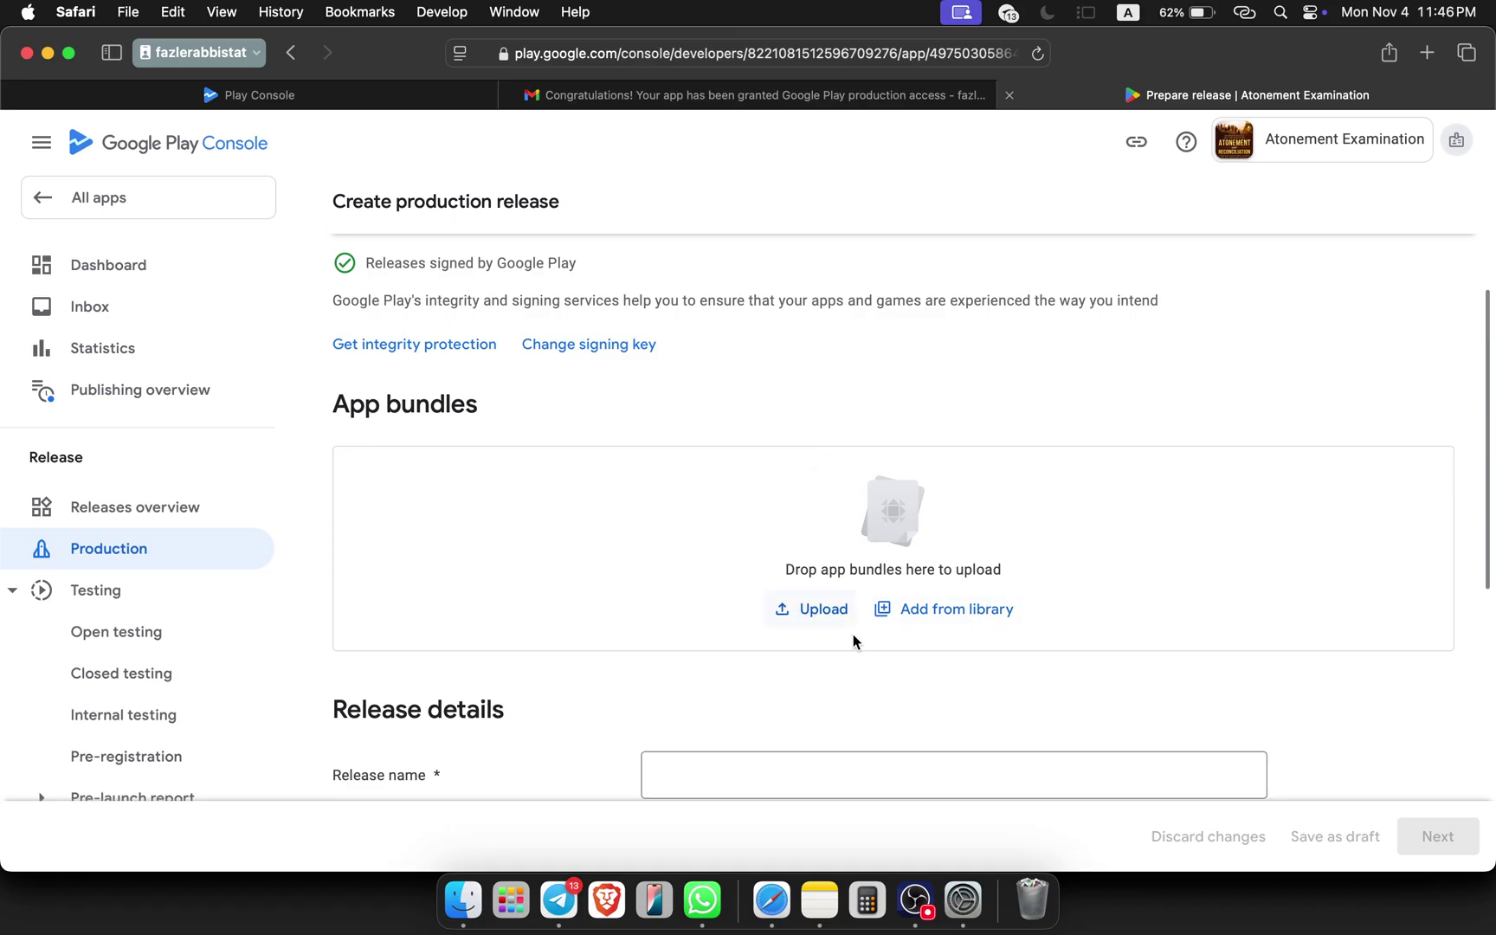
scroll(801, 624, down, 2)
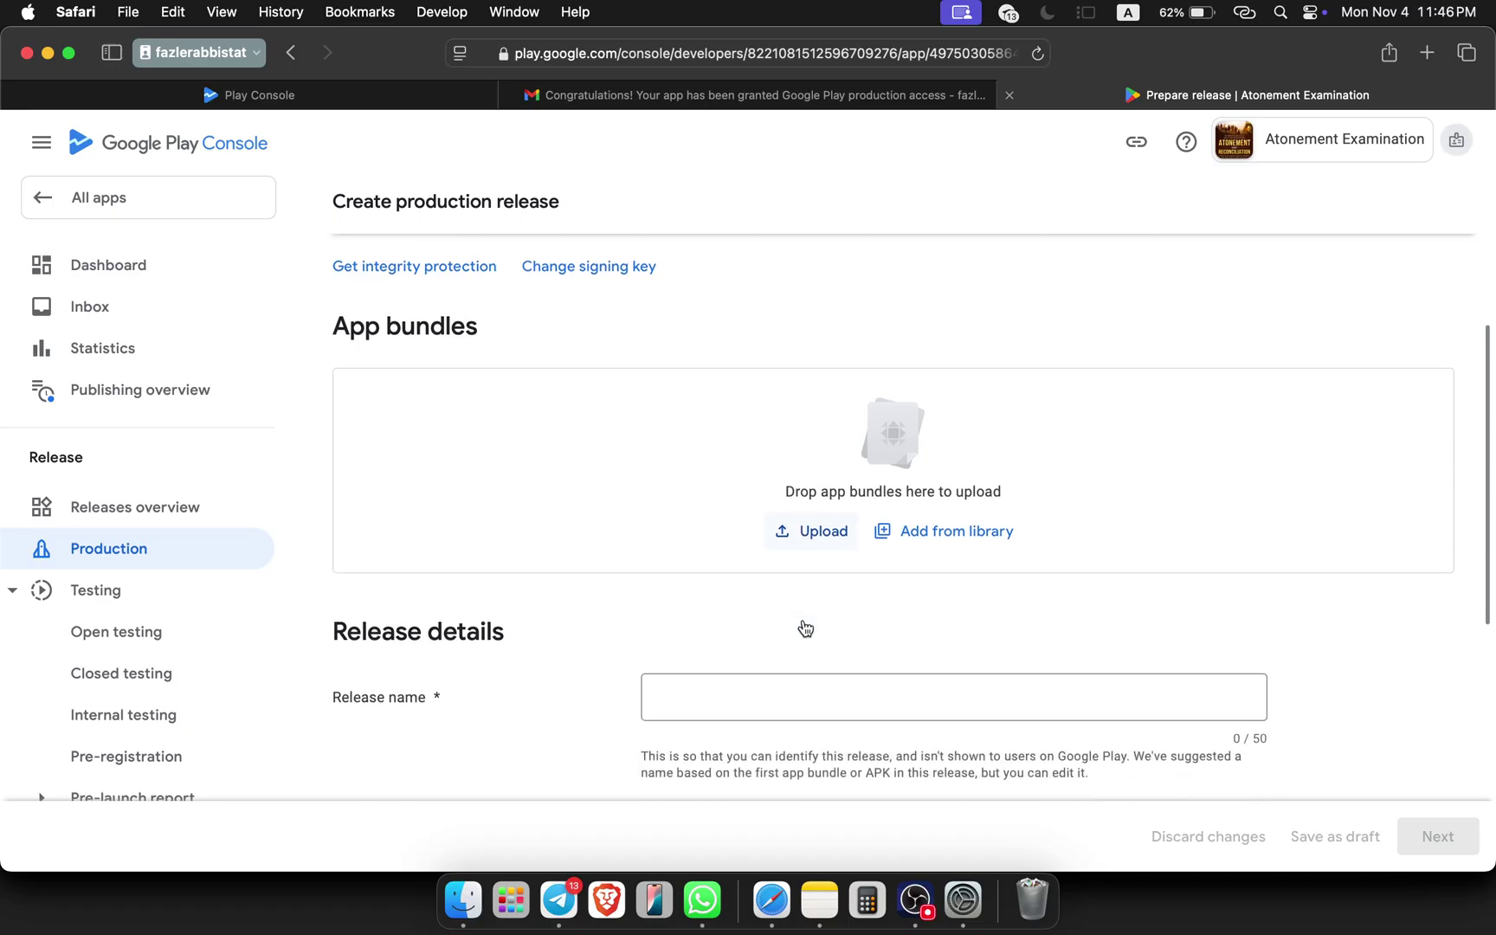
click(805, 541)
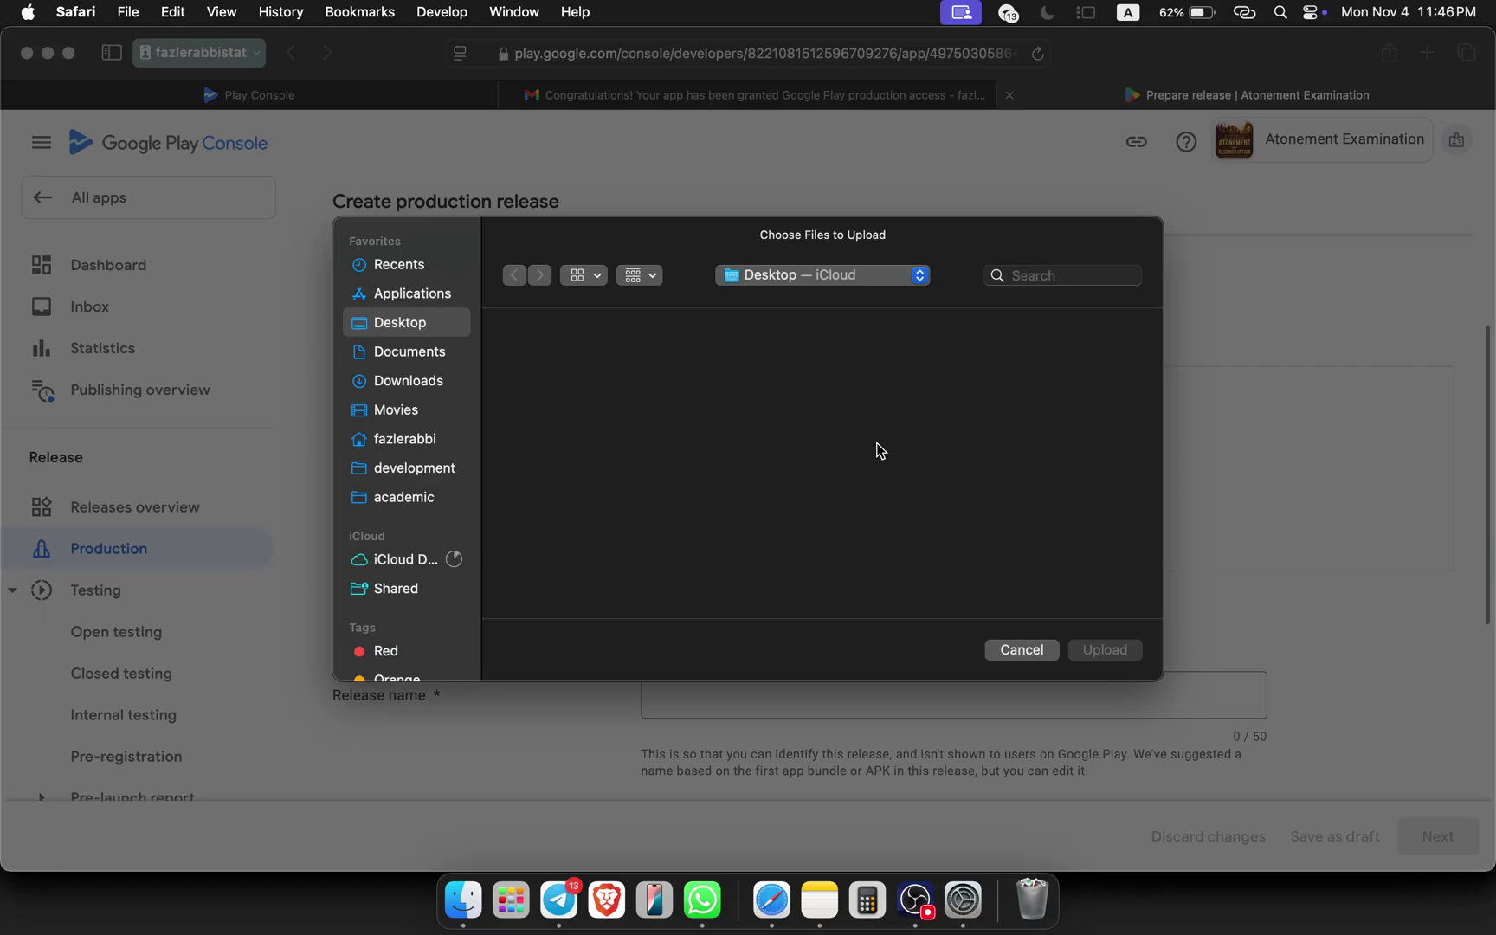
click(1027, 653)
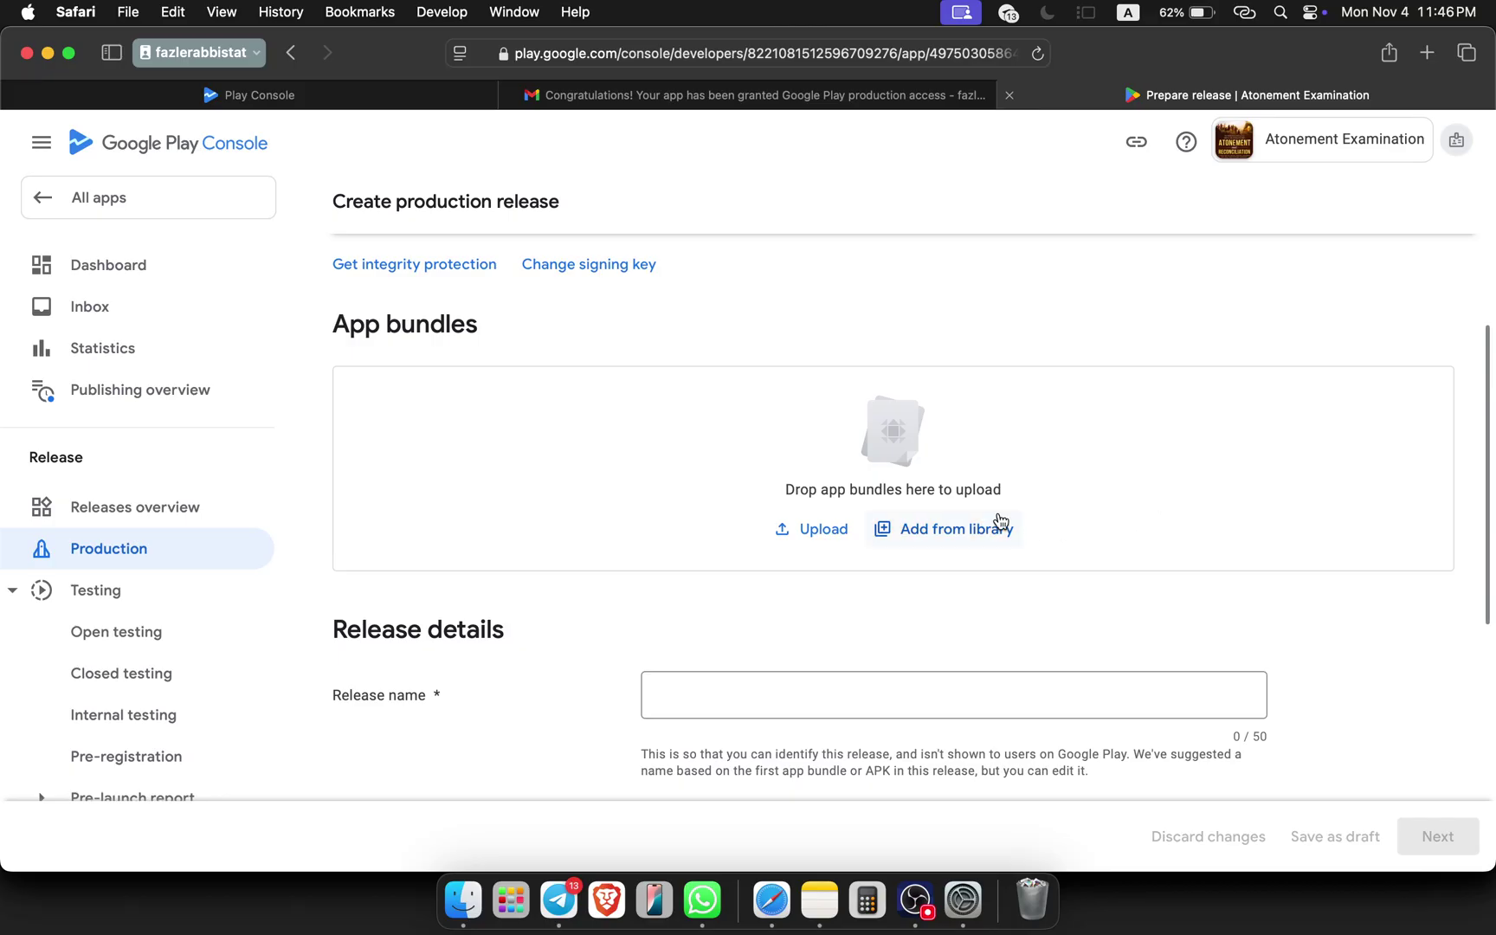
- Add the version 16.6 app bundle from the library to the release
click(940, 544)
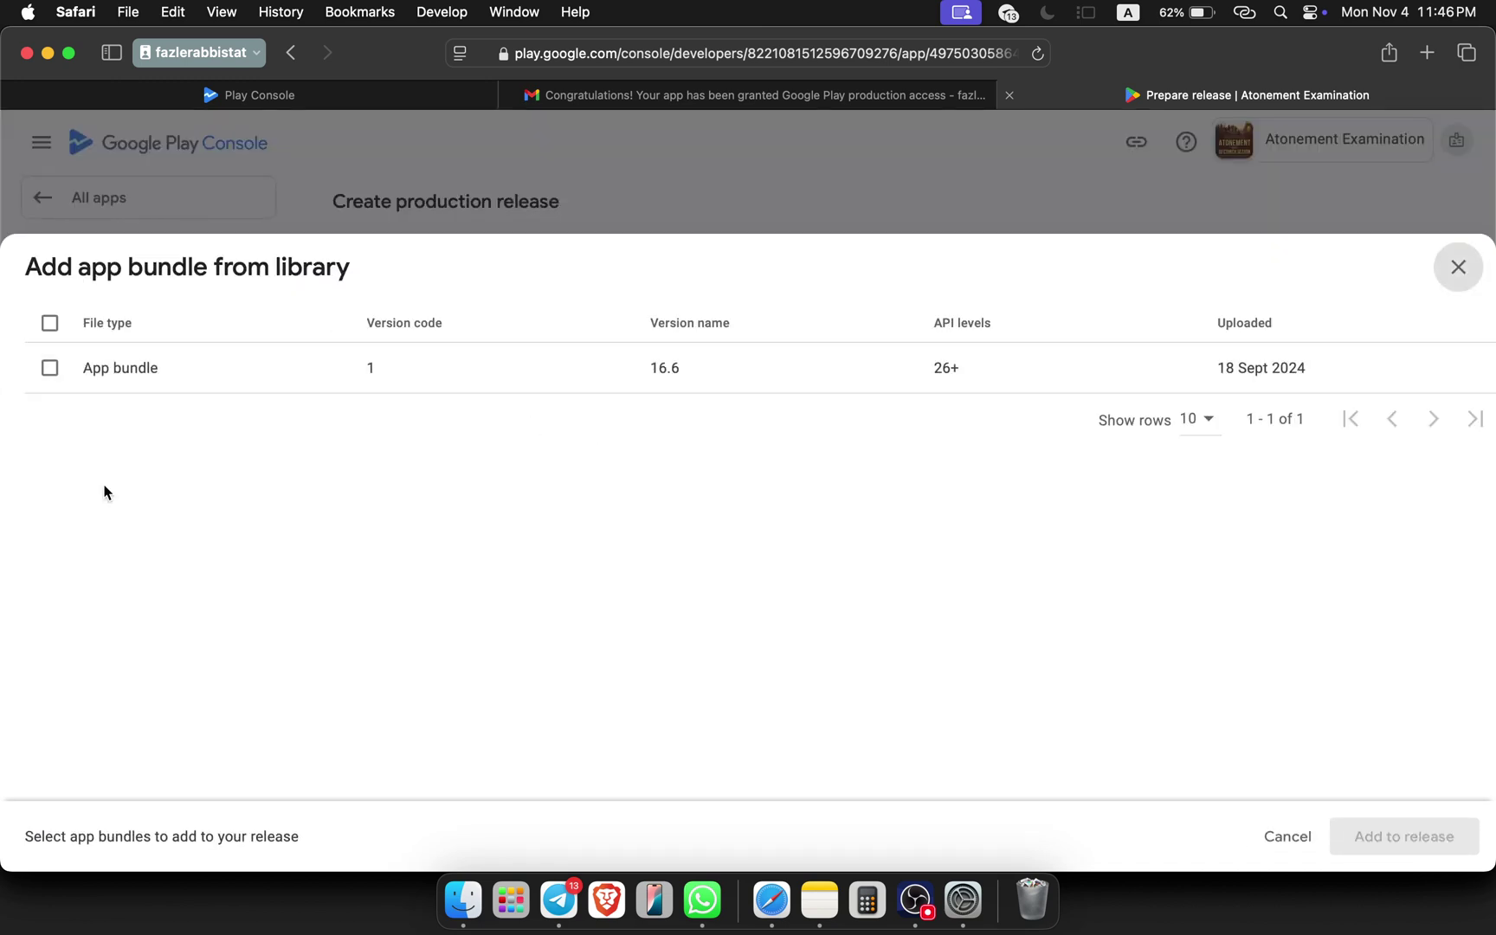
click(49, 369)
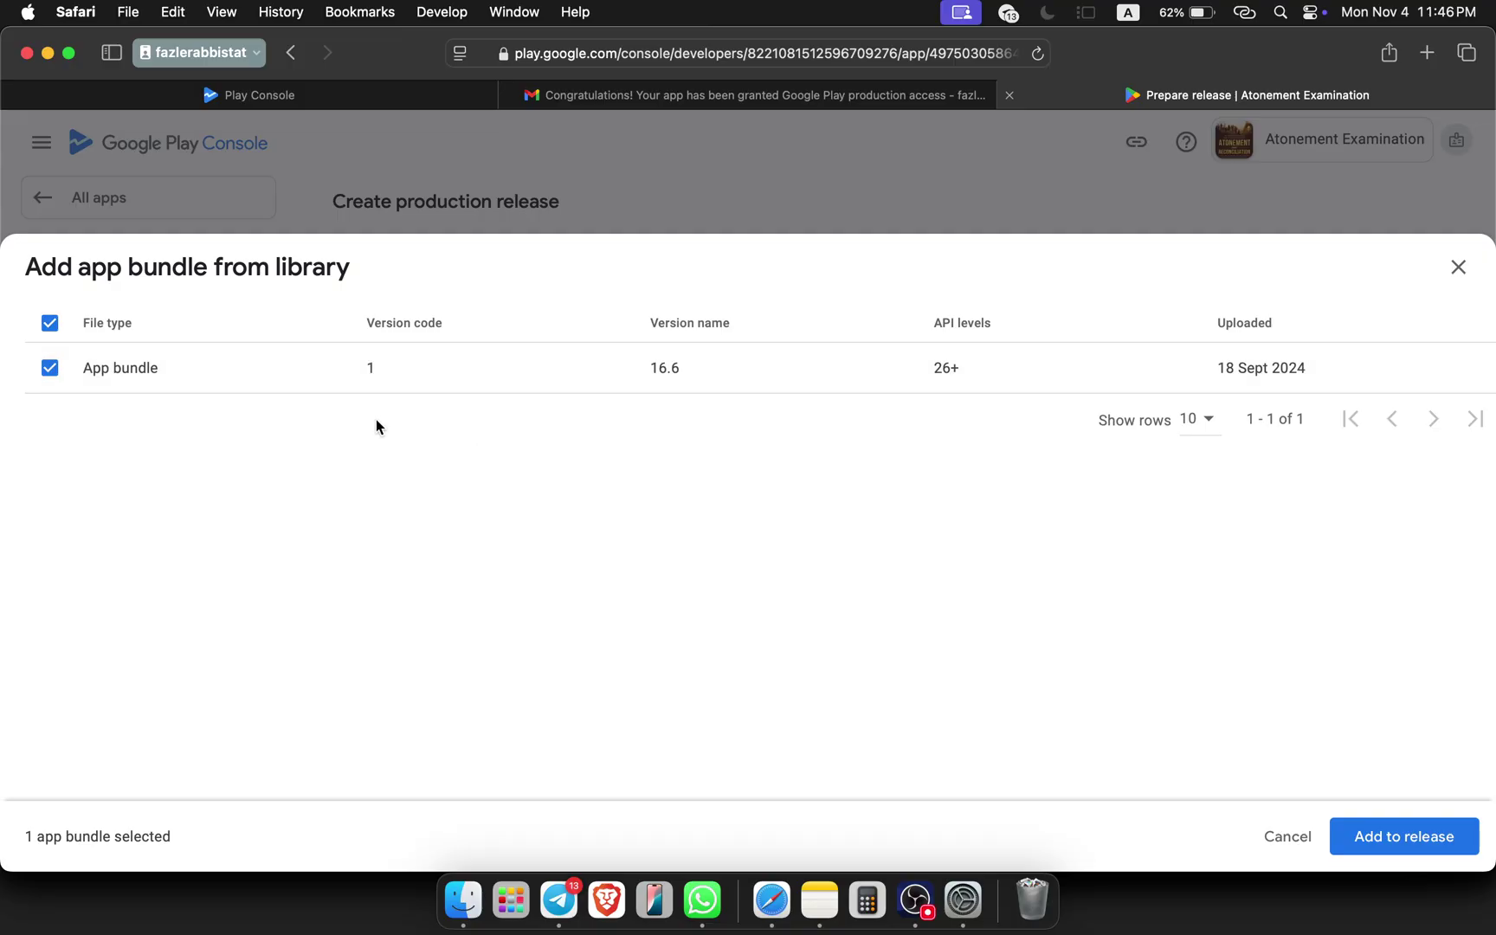
click(1403, 844)
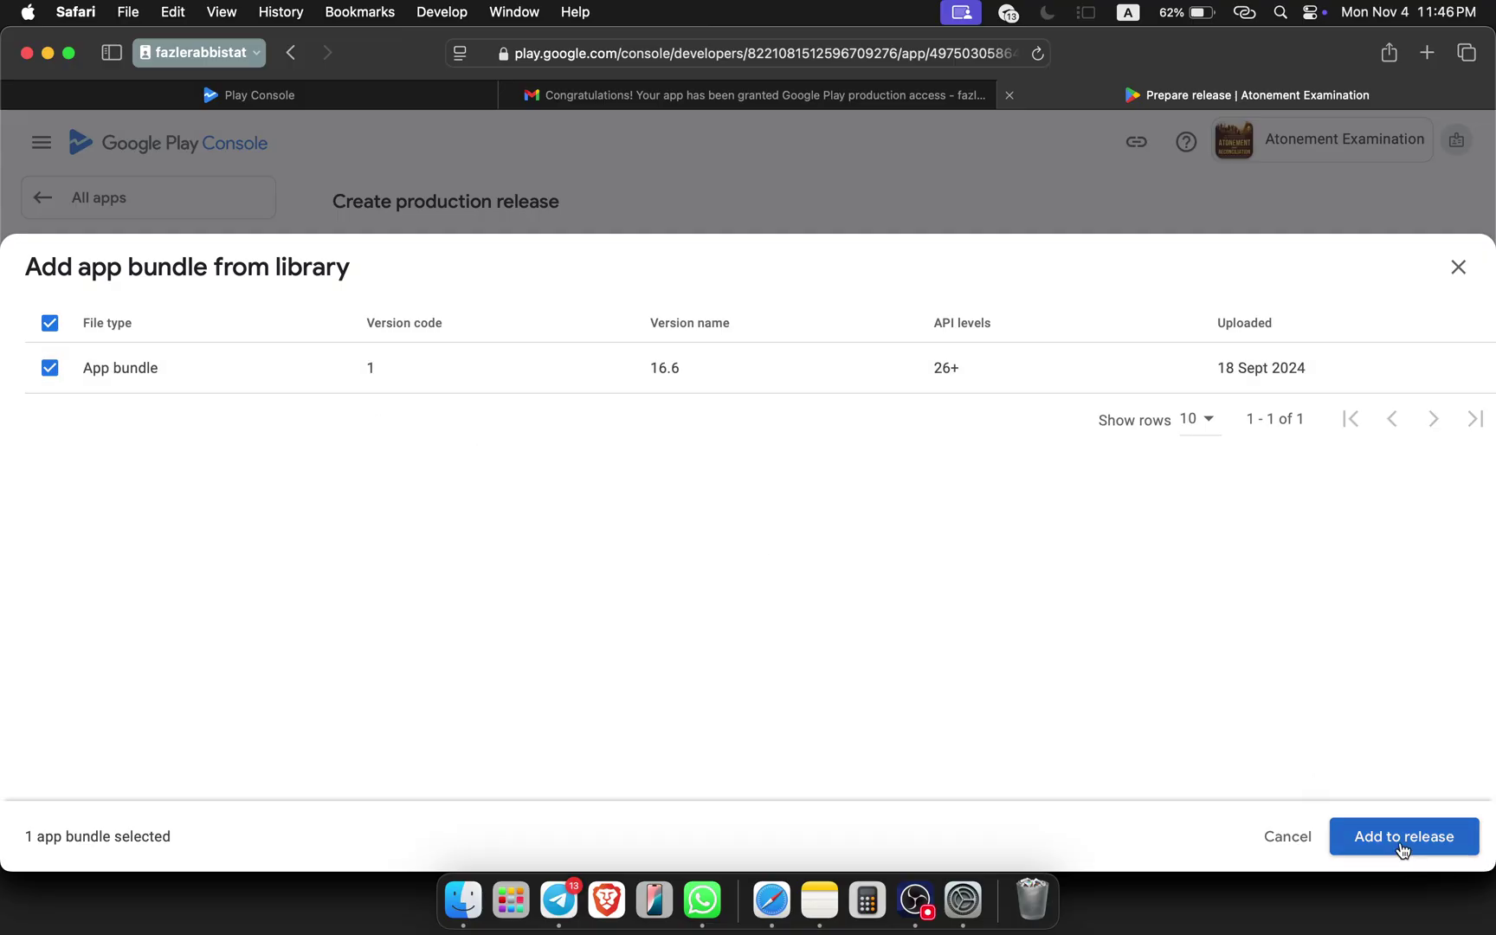
- Keep the release name 1 (16.6) and continue to the review step
scroll(1154, 568, down, 1)
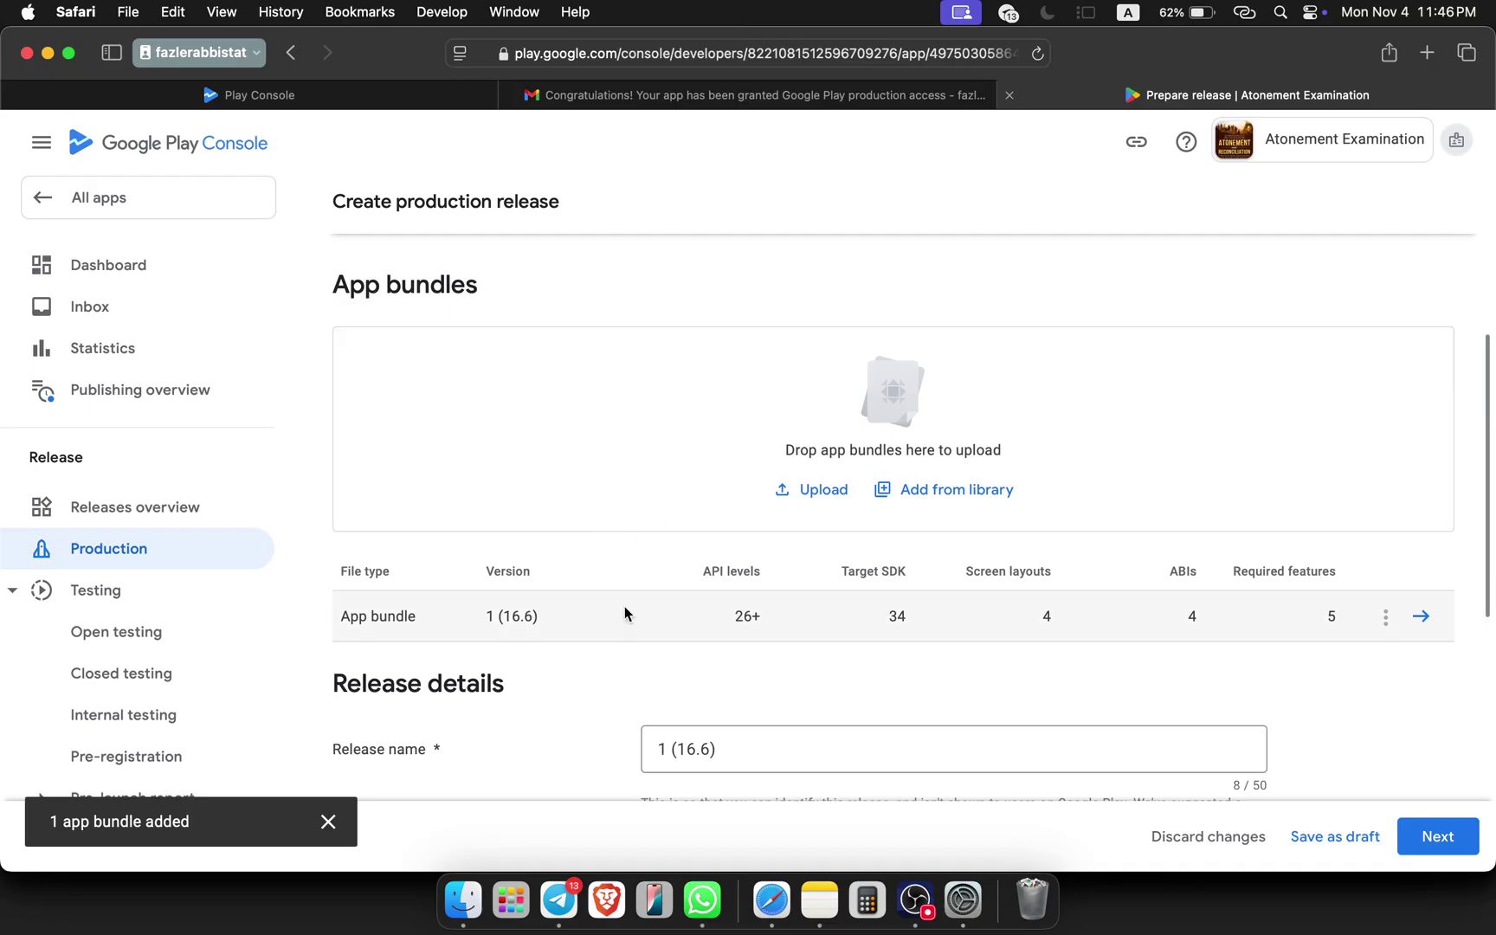
scroll(624, 610, up, 5)
scroll(624, 610, down, 6)
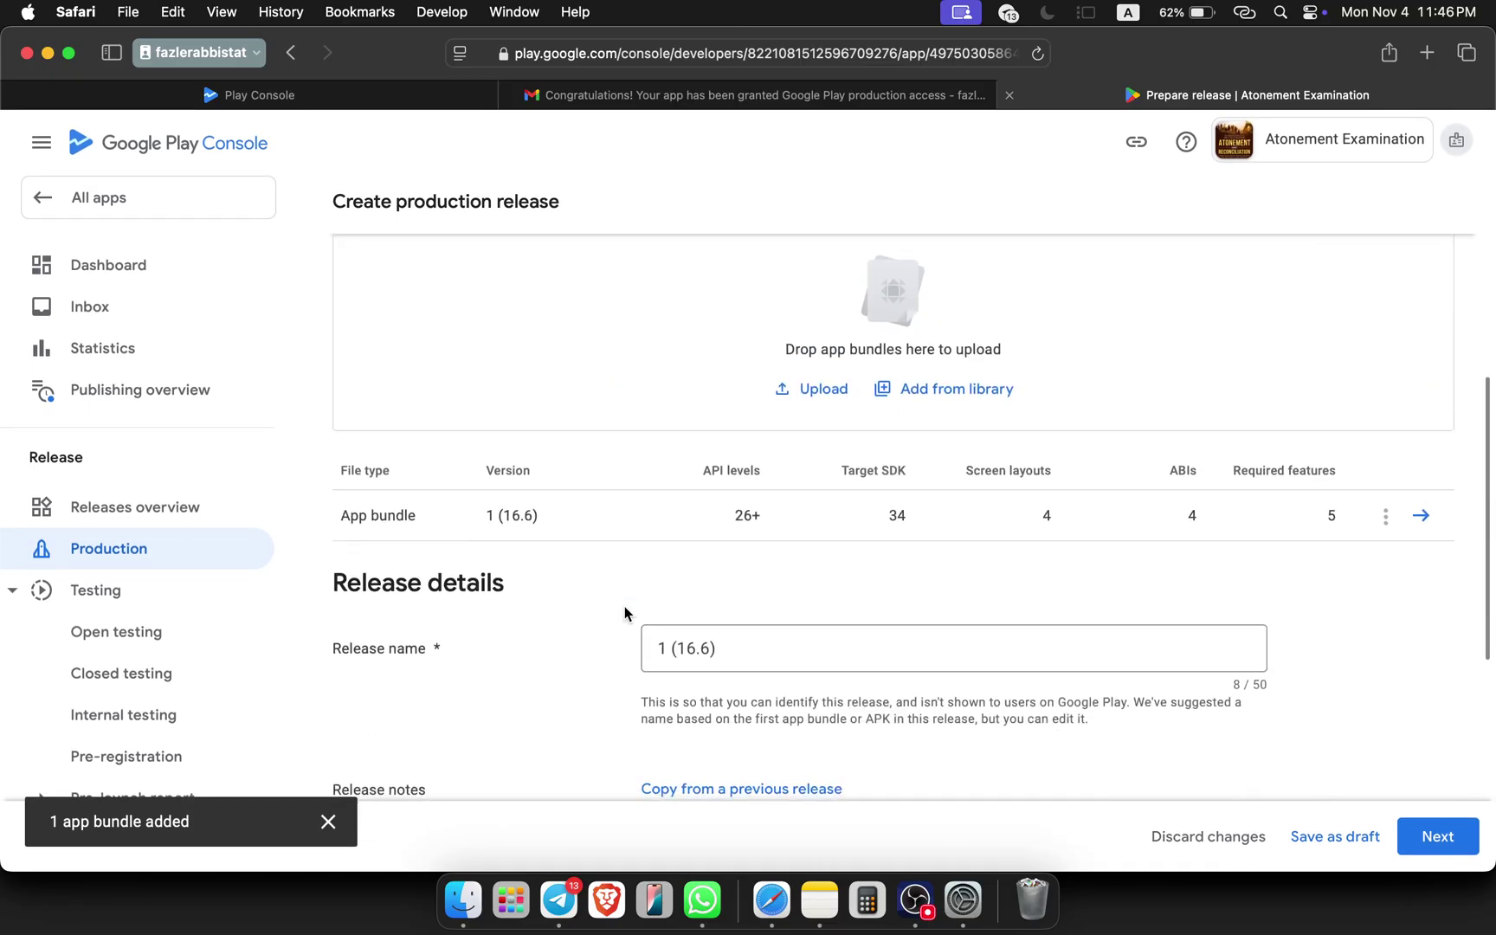
scroll(1406, 636, down, 4)
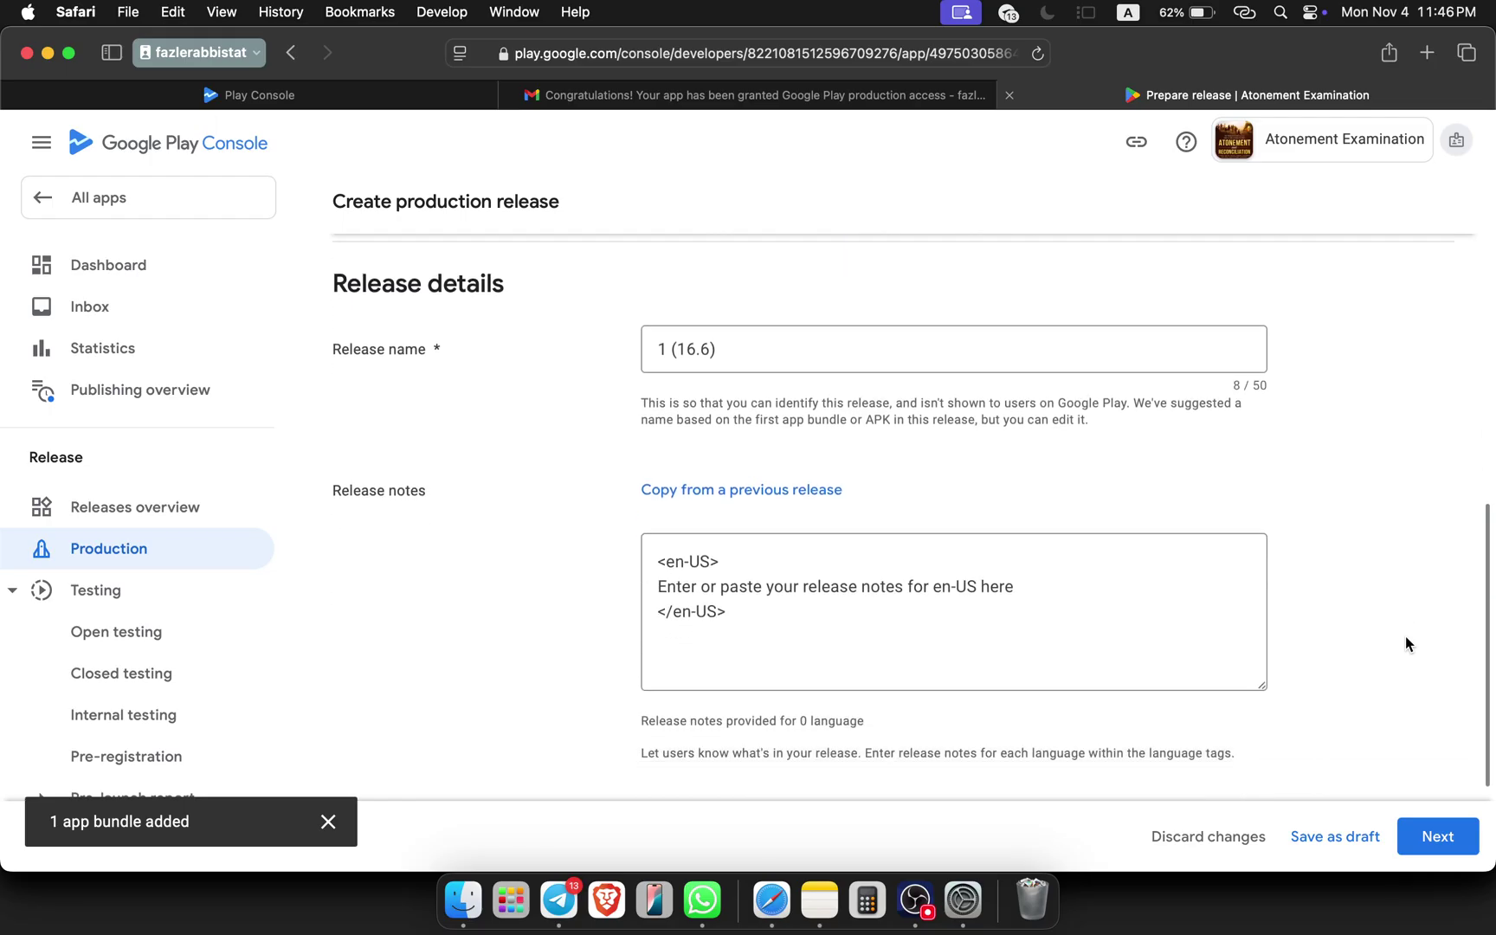
scroll(1404, 650, up, 3)
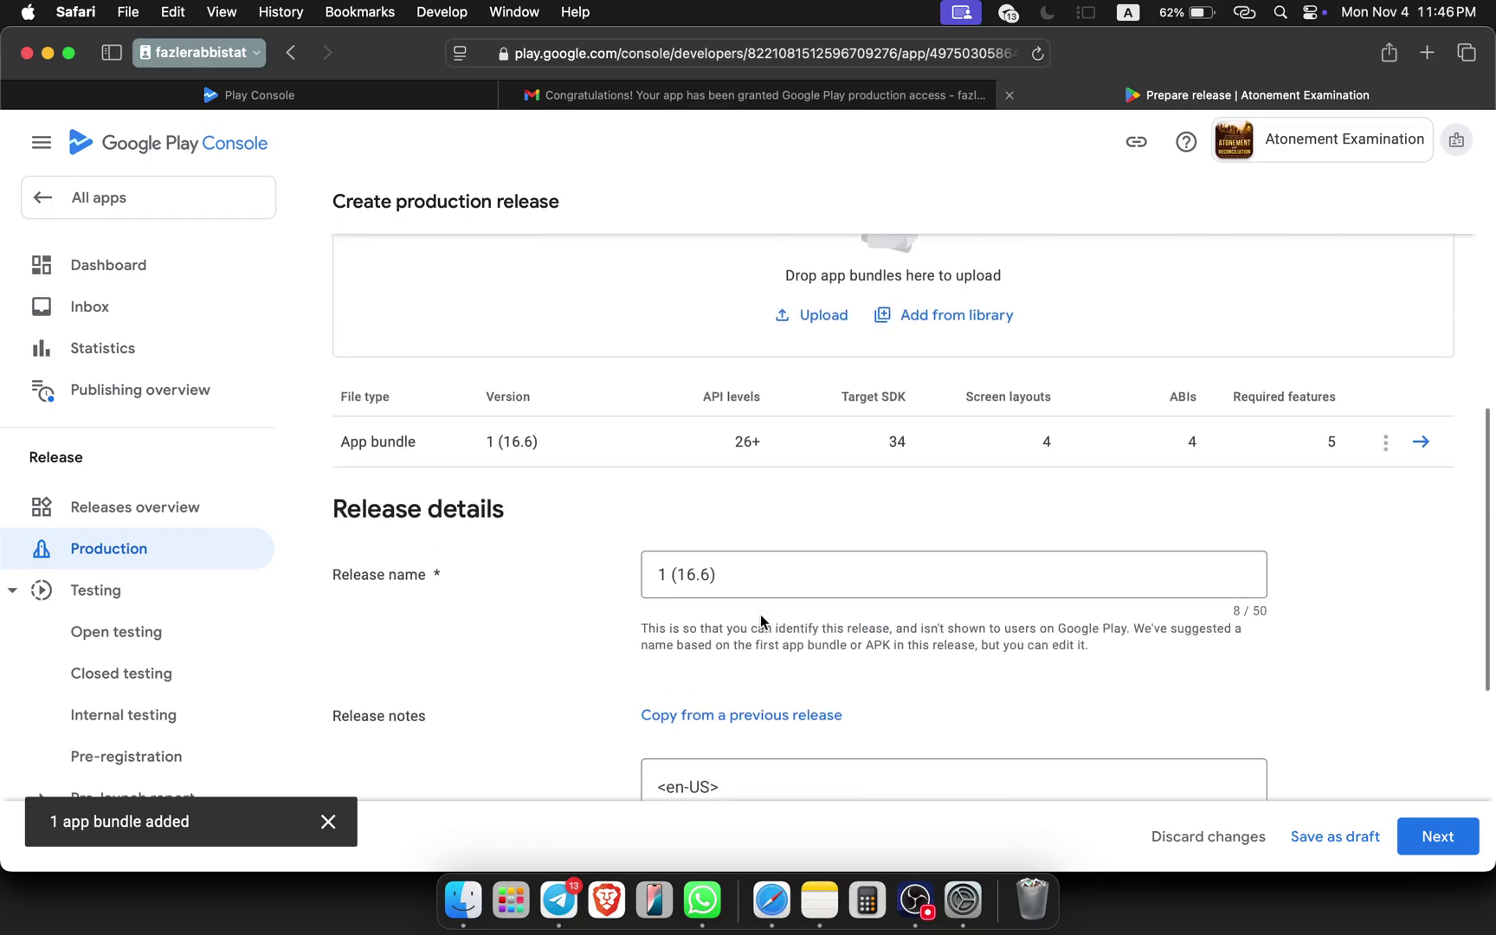
drag(722, 539, 595, 538)
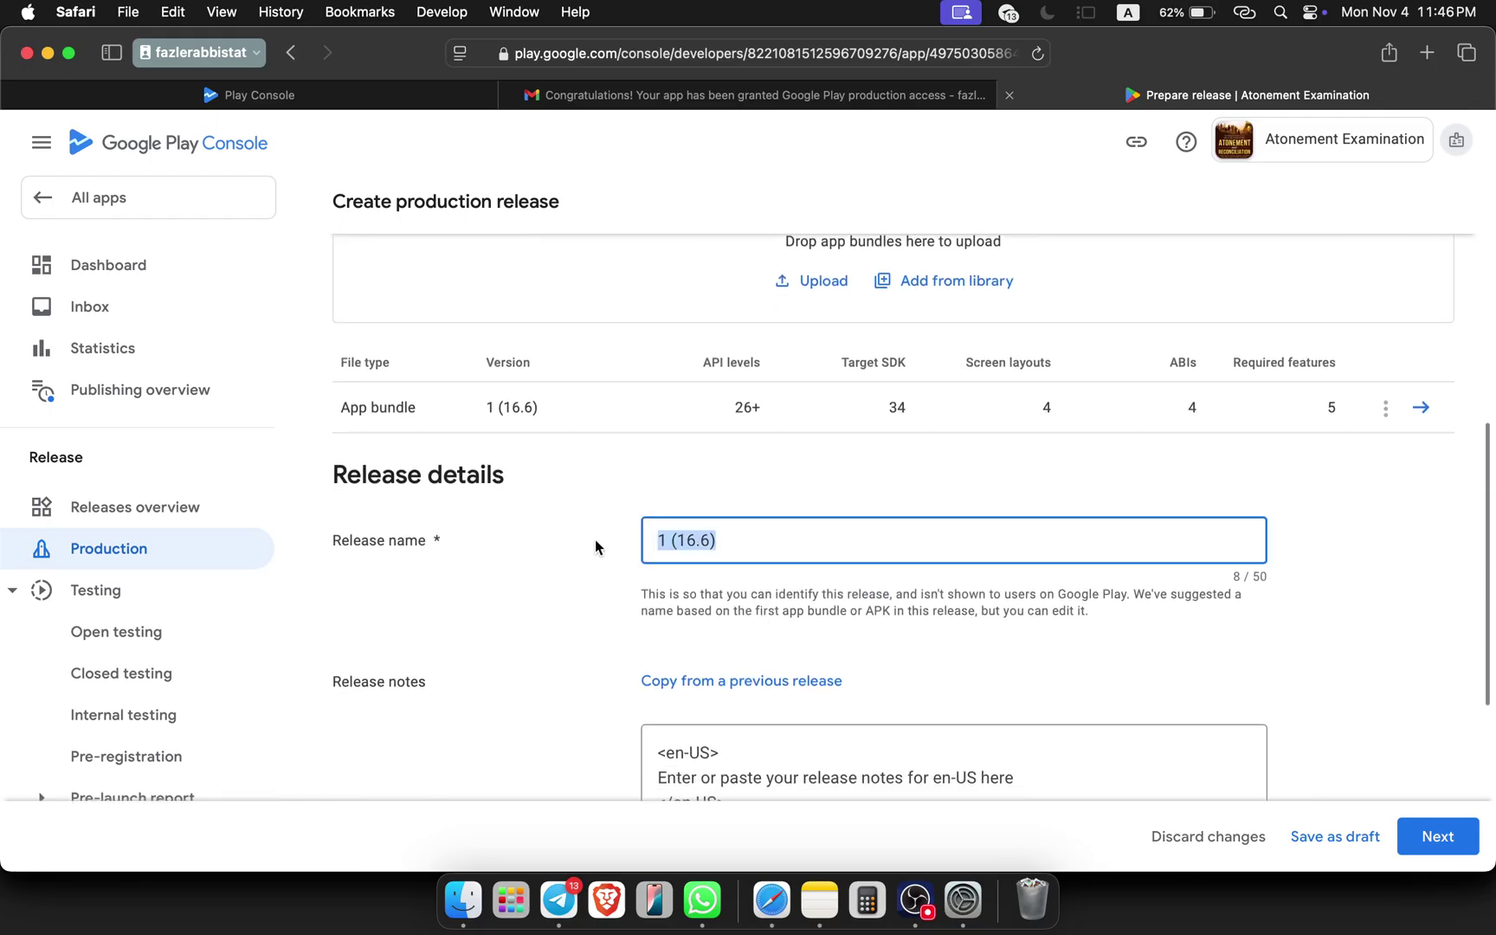
click(595, 539)
scroll(595, 539, down, 3)
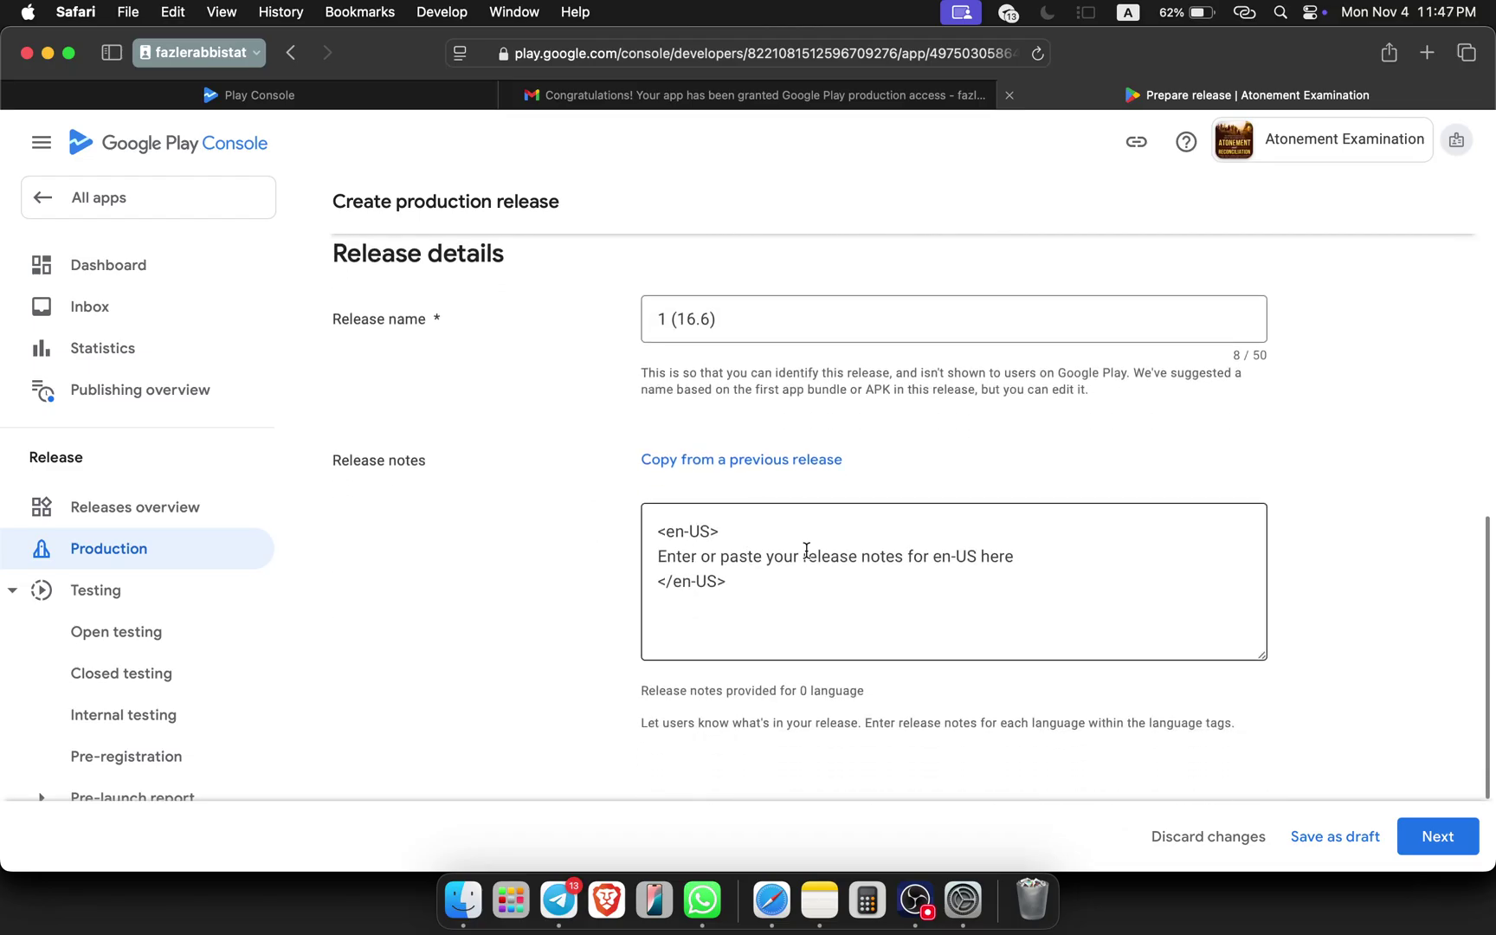
scroll(832, 577, down, 3)
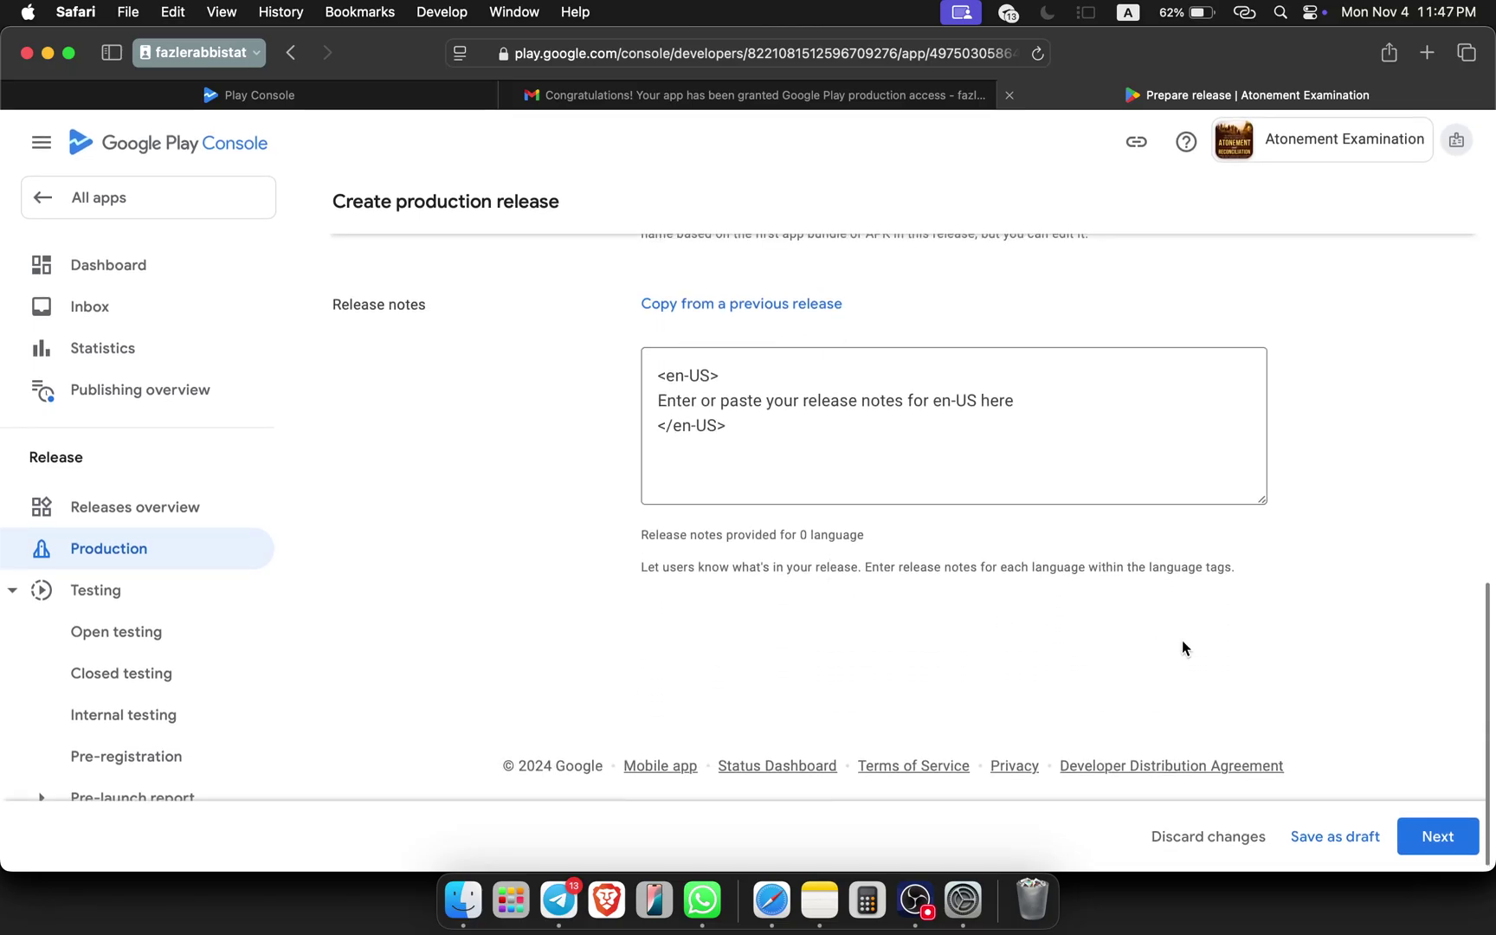
scroll(947, 435, up, 1)
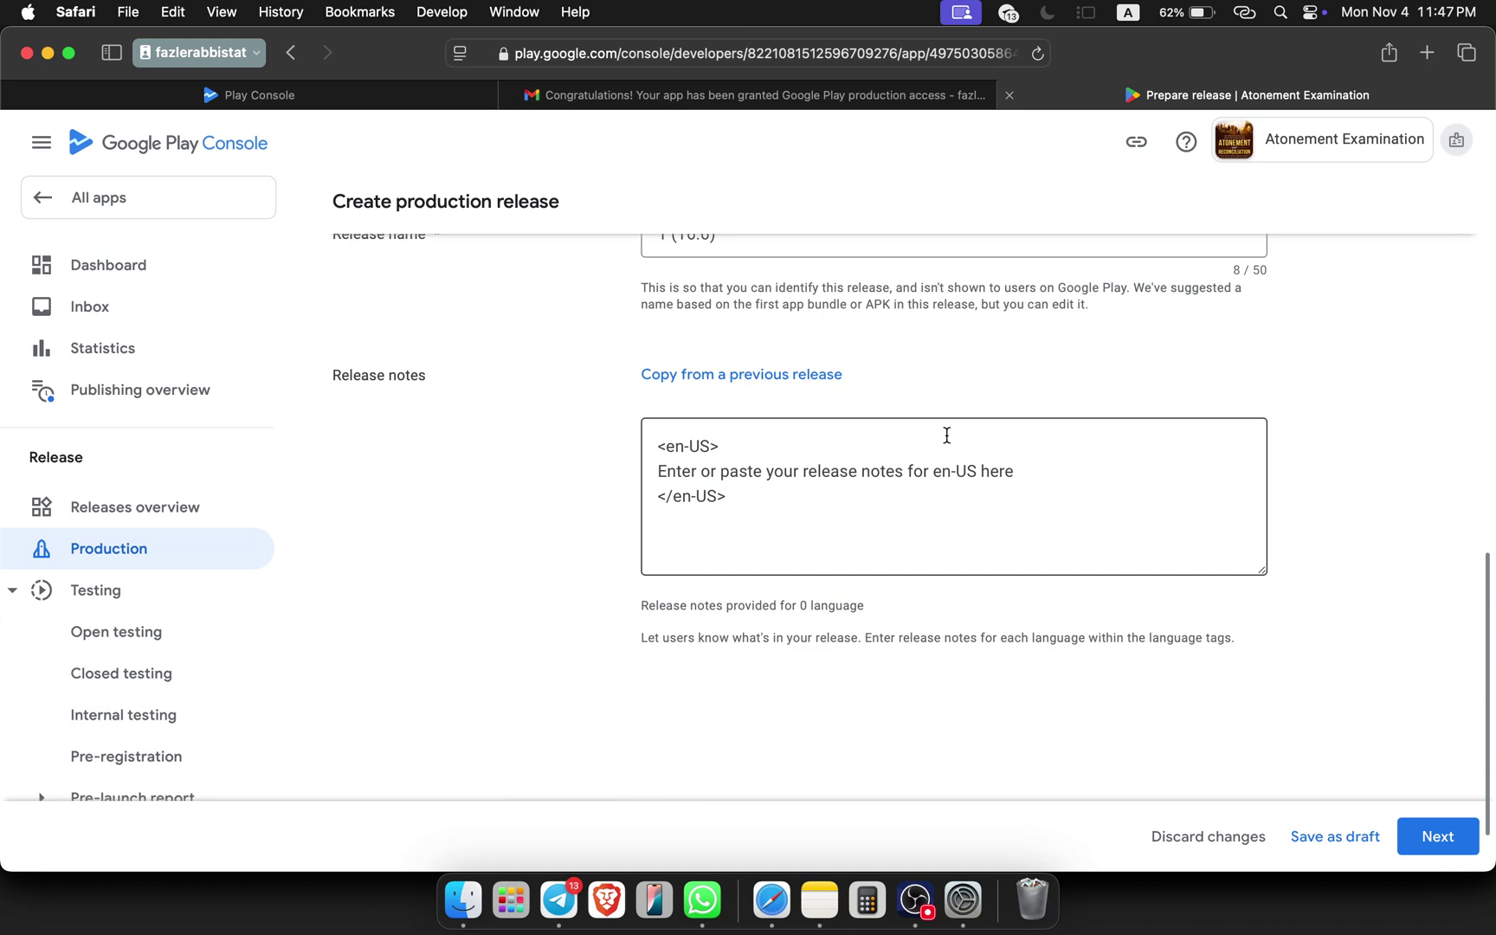
click(1425, 831)
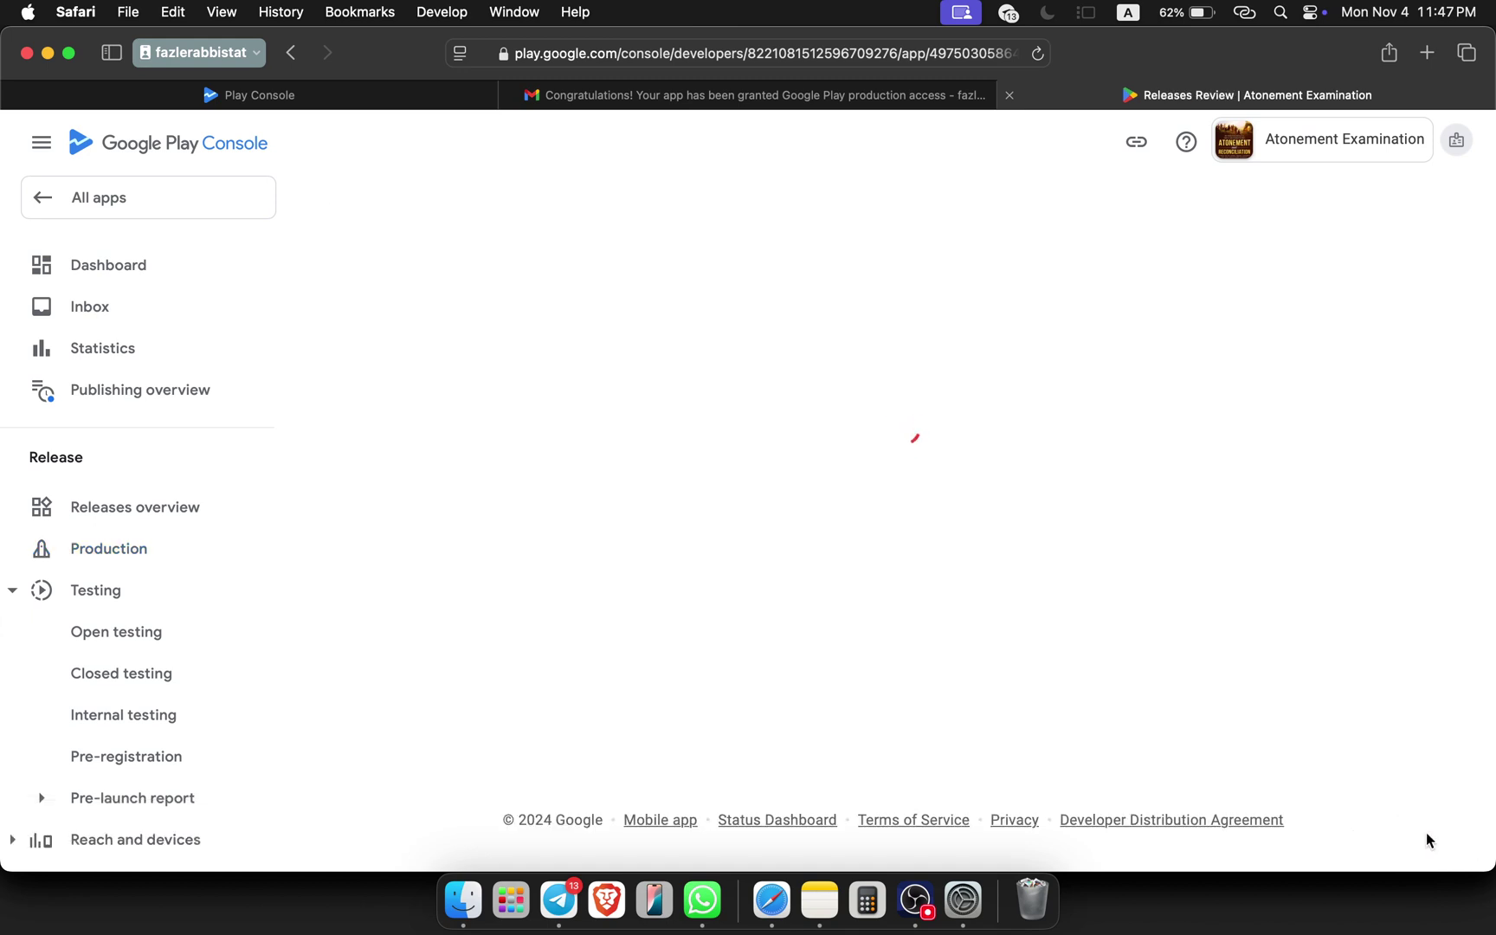
- Save the production release after reviewing the deobfuscation and debug symbols warnings
click(1427, 837)
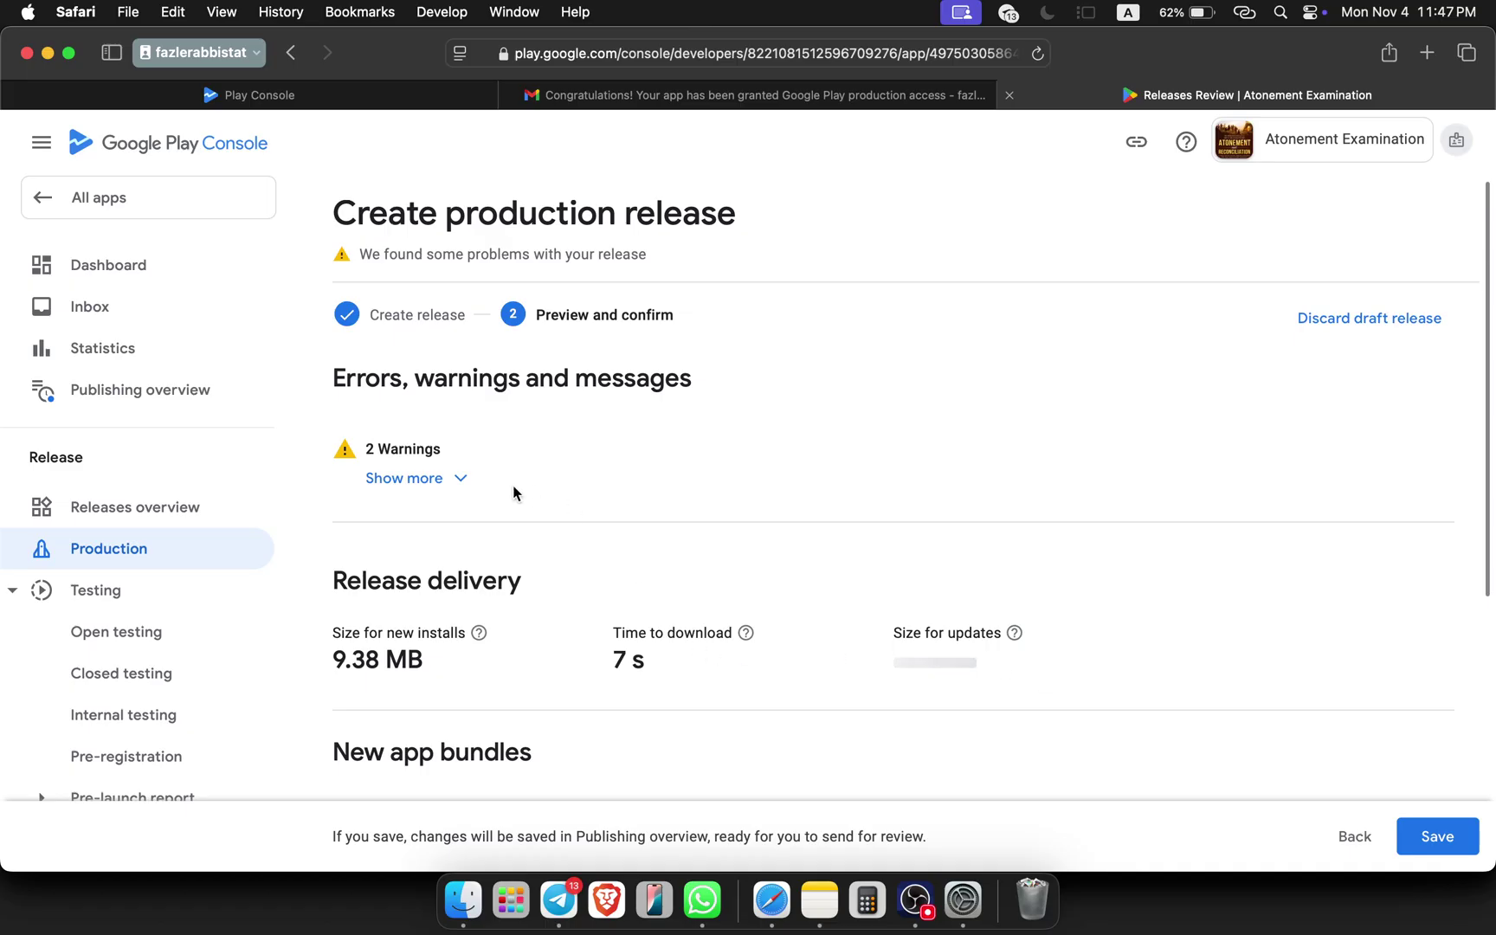
click(434, 478)
scroll(611, 488, down, 3)
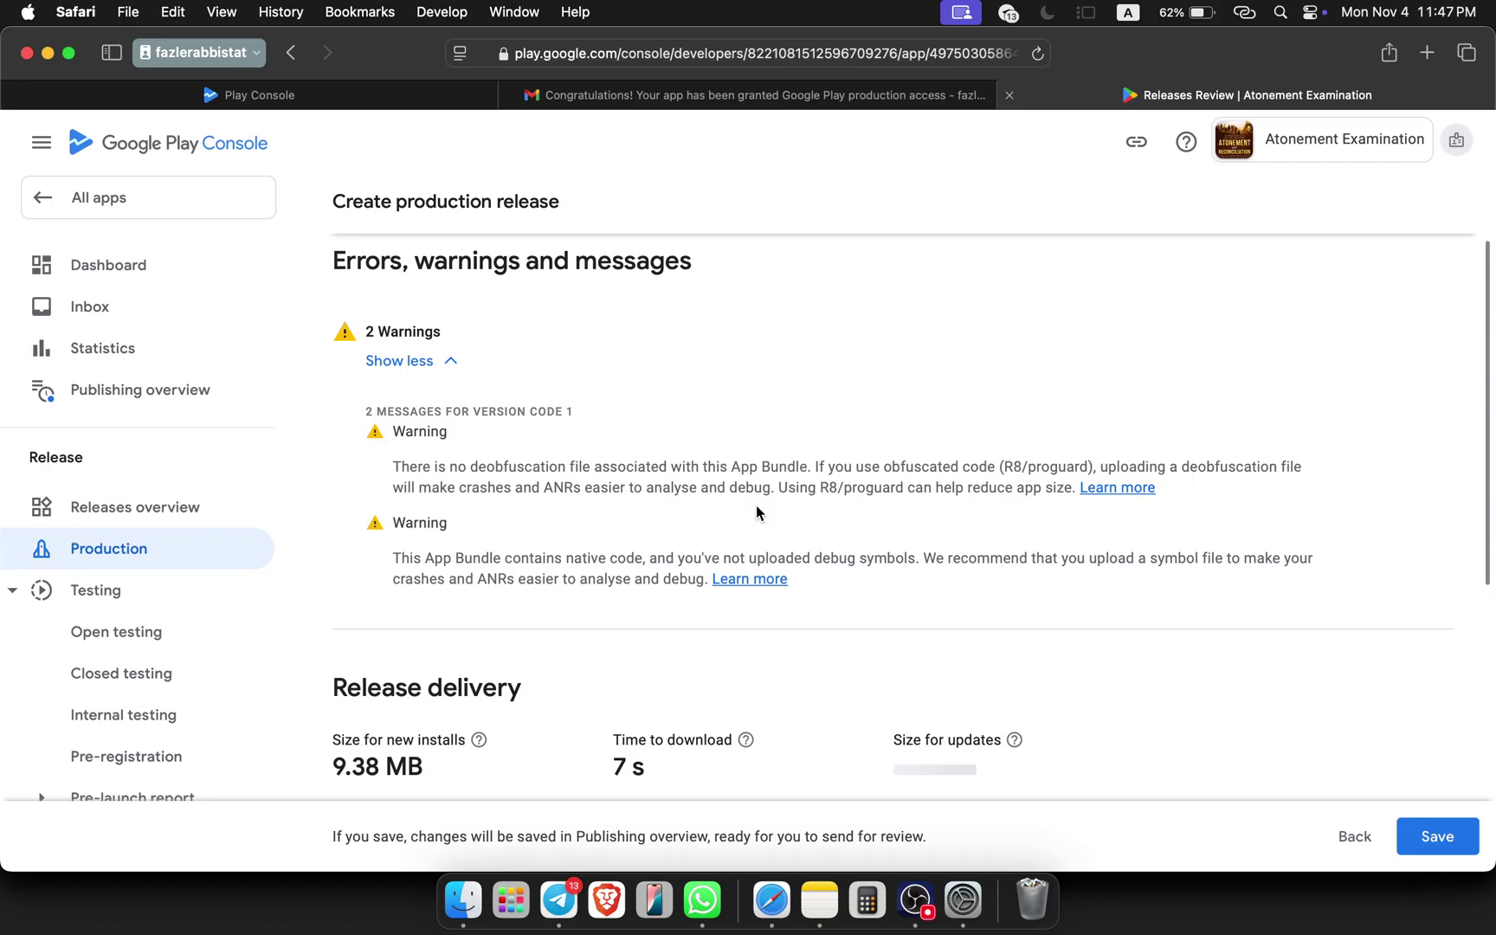
scroll(756, 505, down, 2)
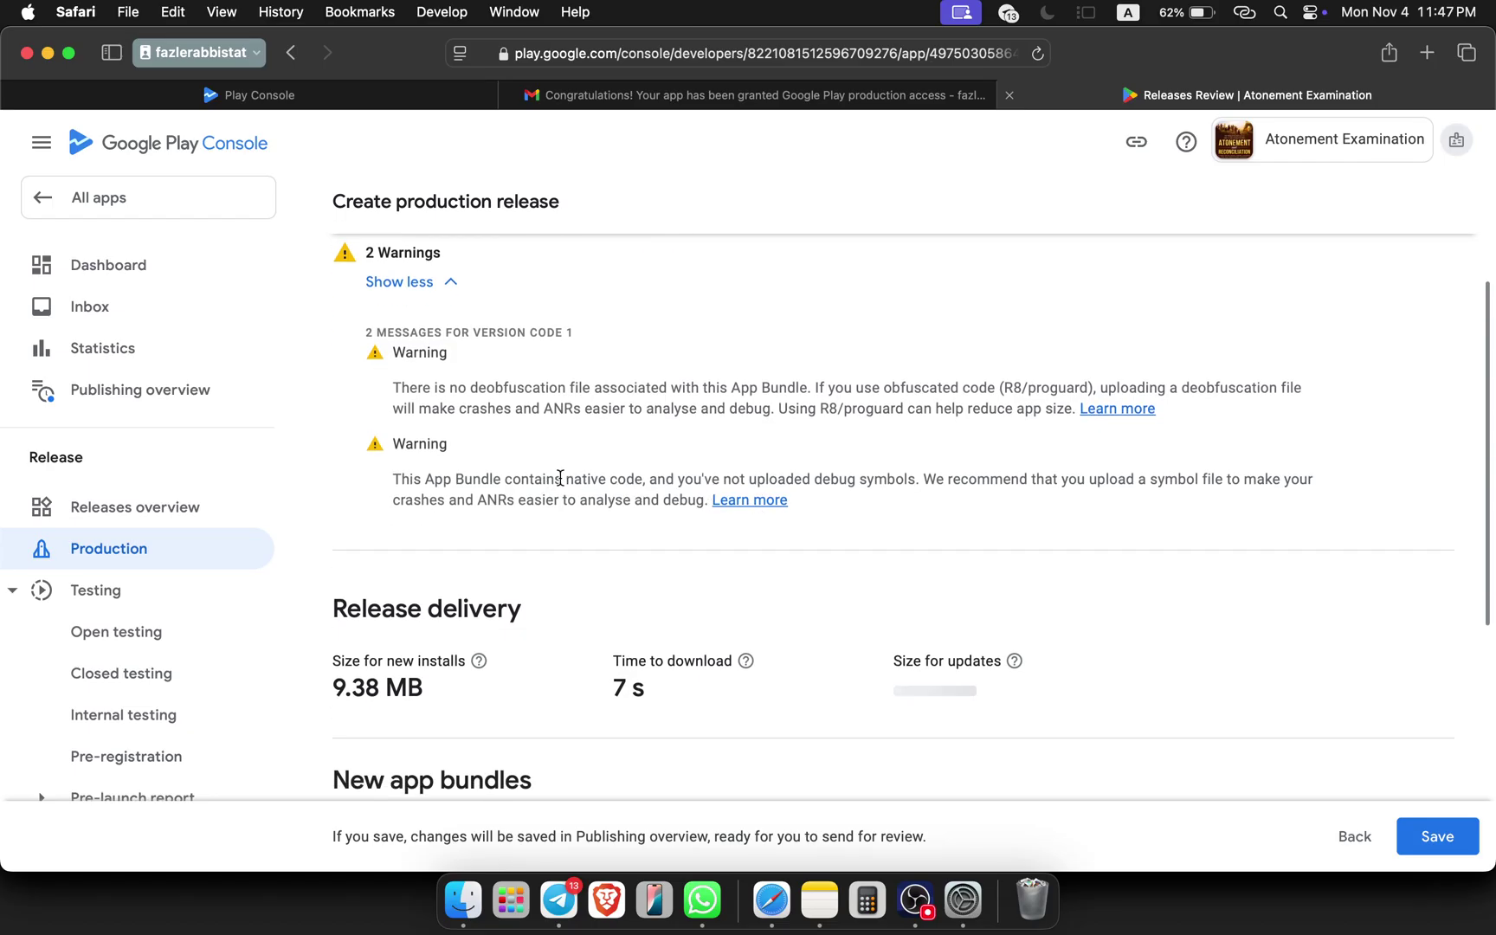
drag(562, 479, 968, 485)
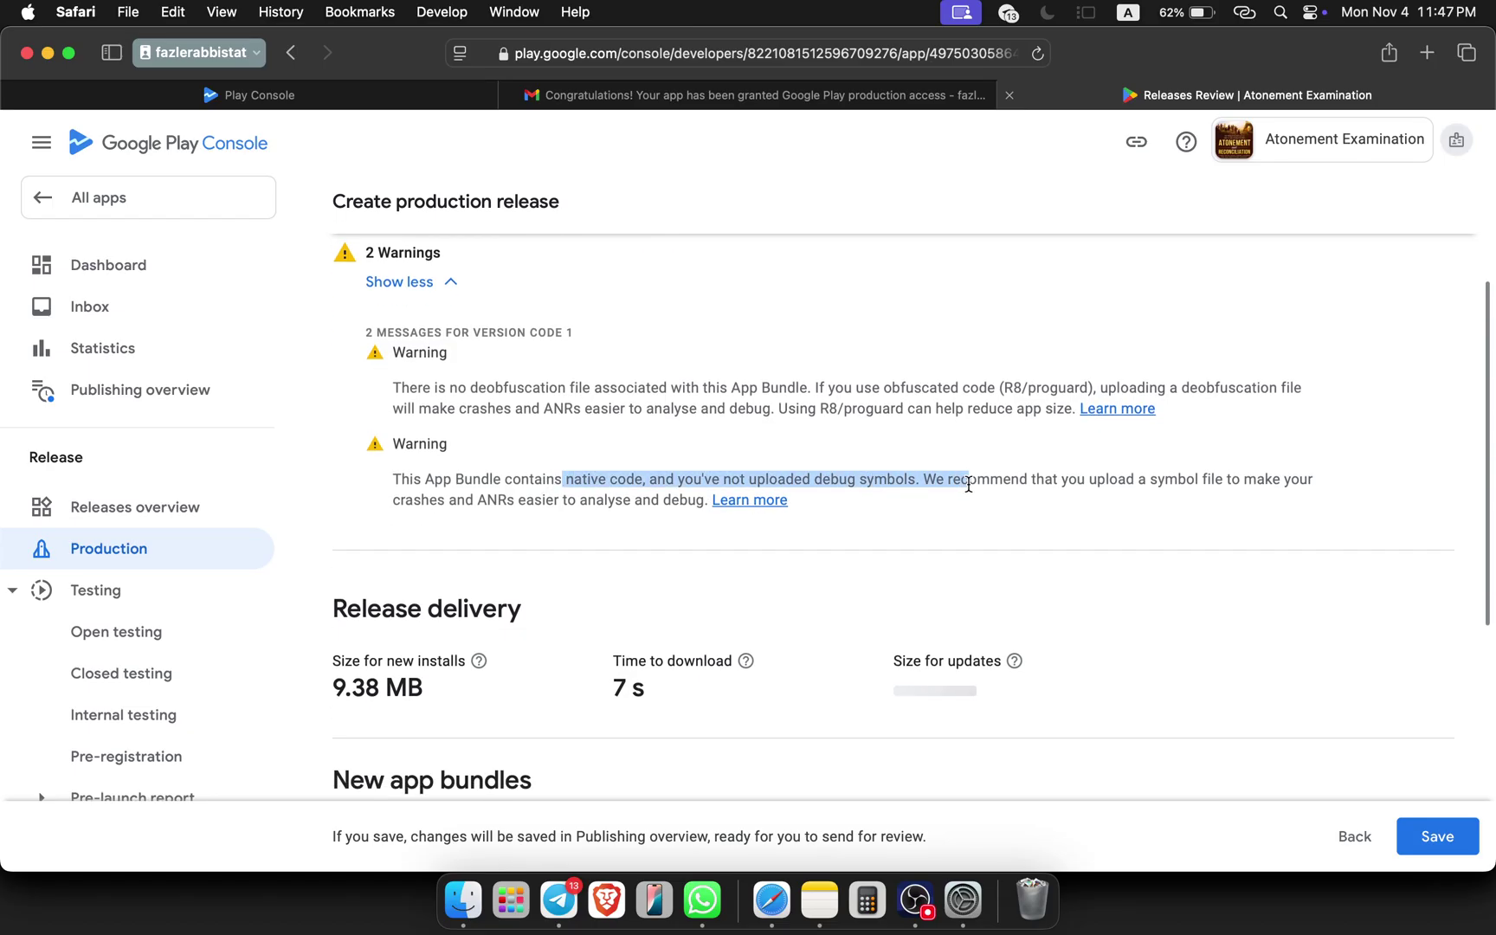
click(927, 502)
scroll(927, 502, down, 10)
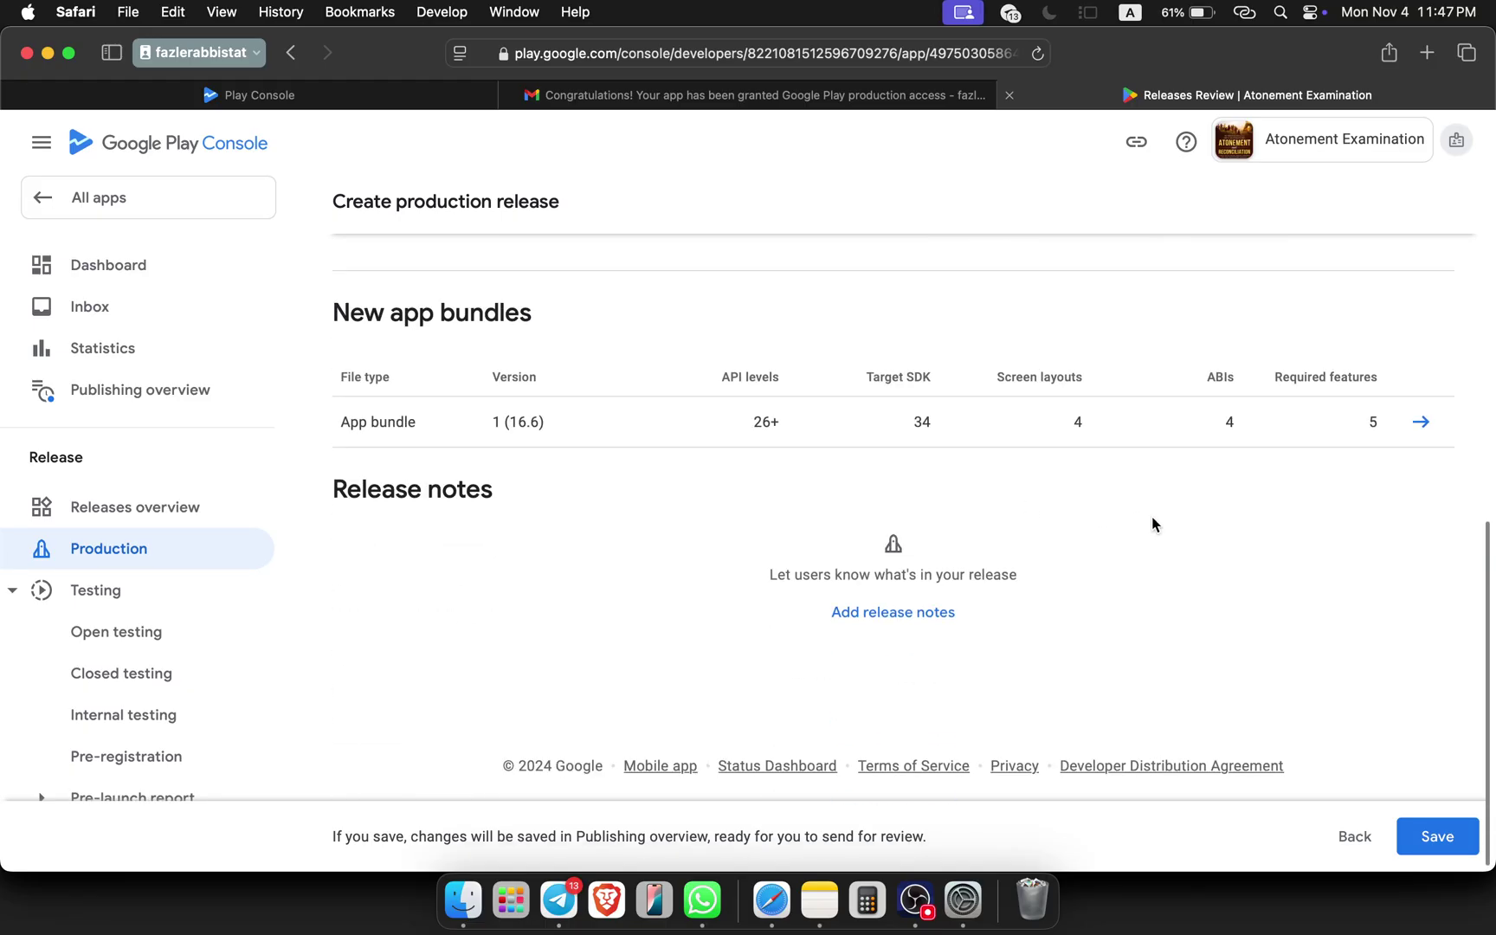
click(1438, 840)
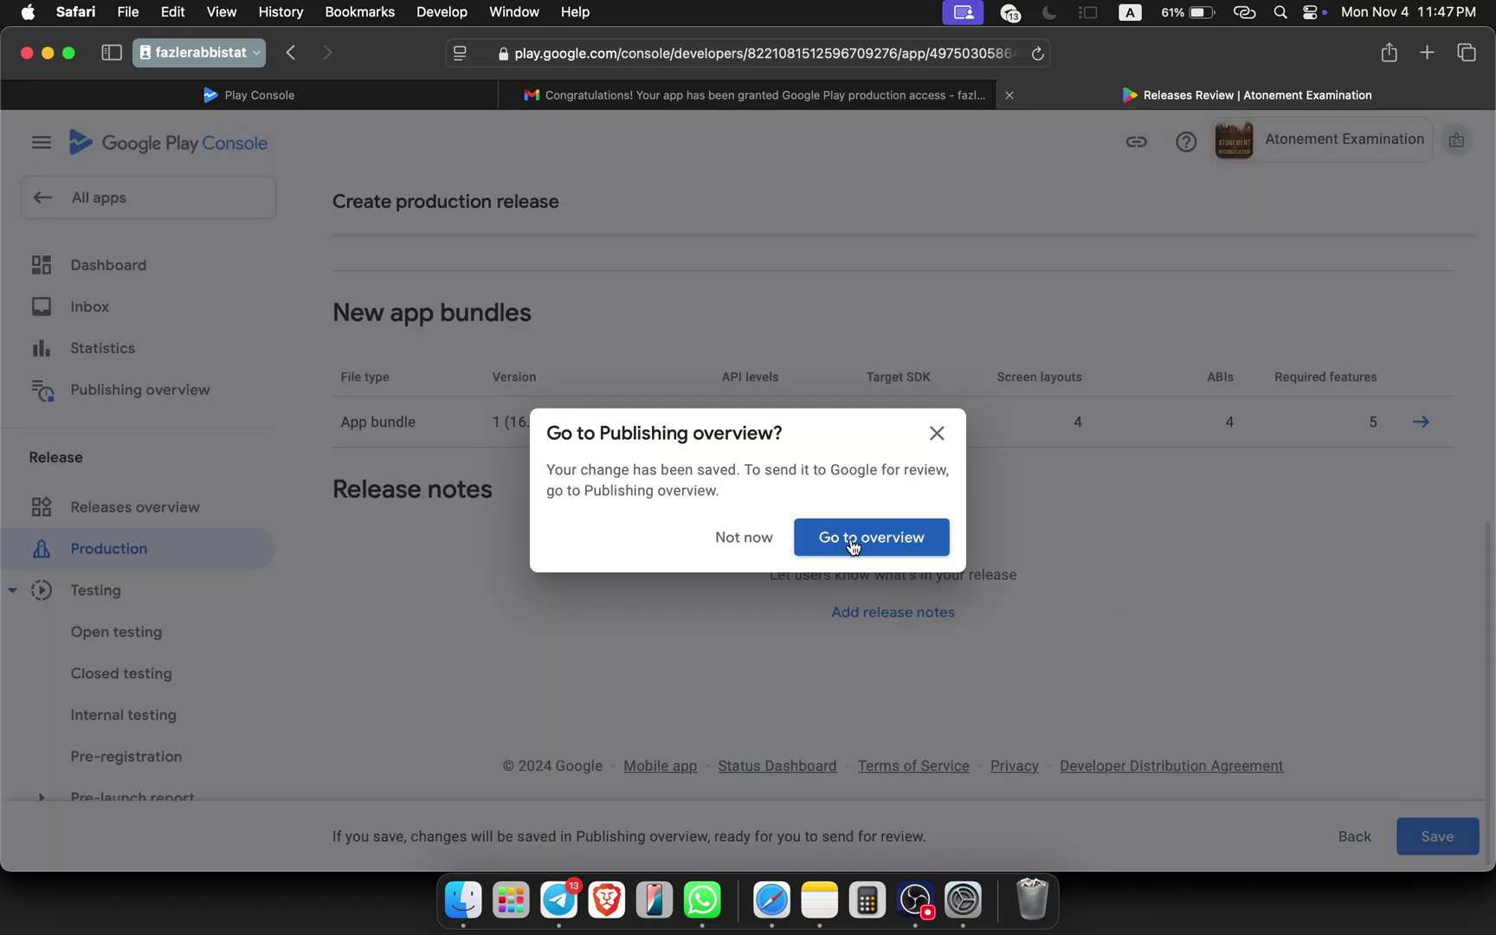
- From the publishing overview, send the 7 changes to Google for review
click(852, 543)
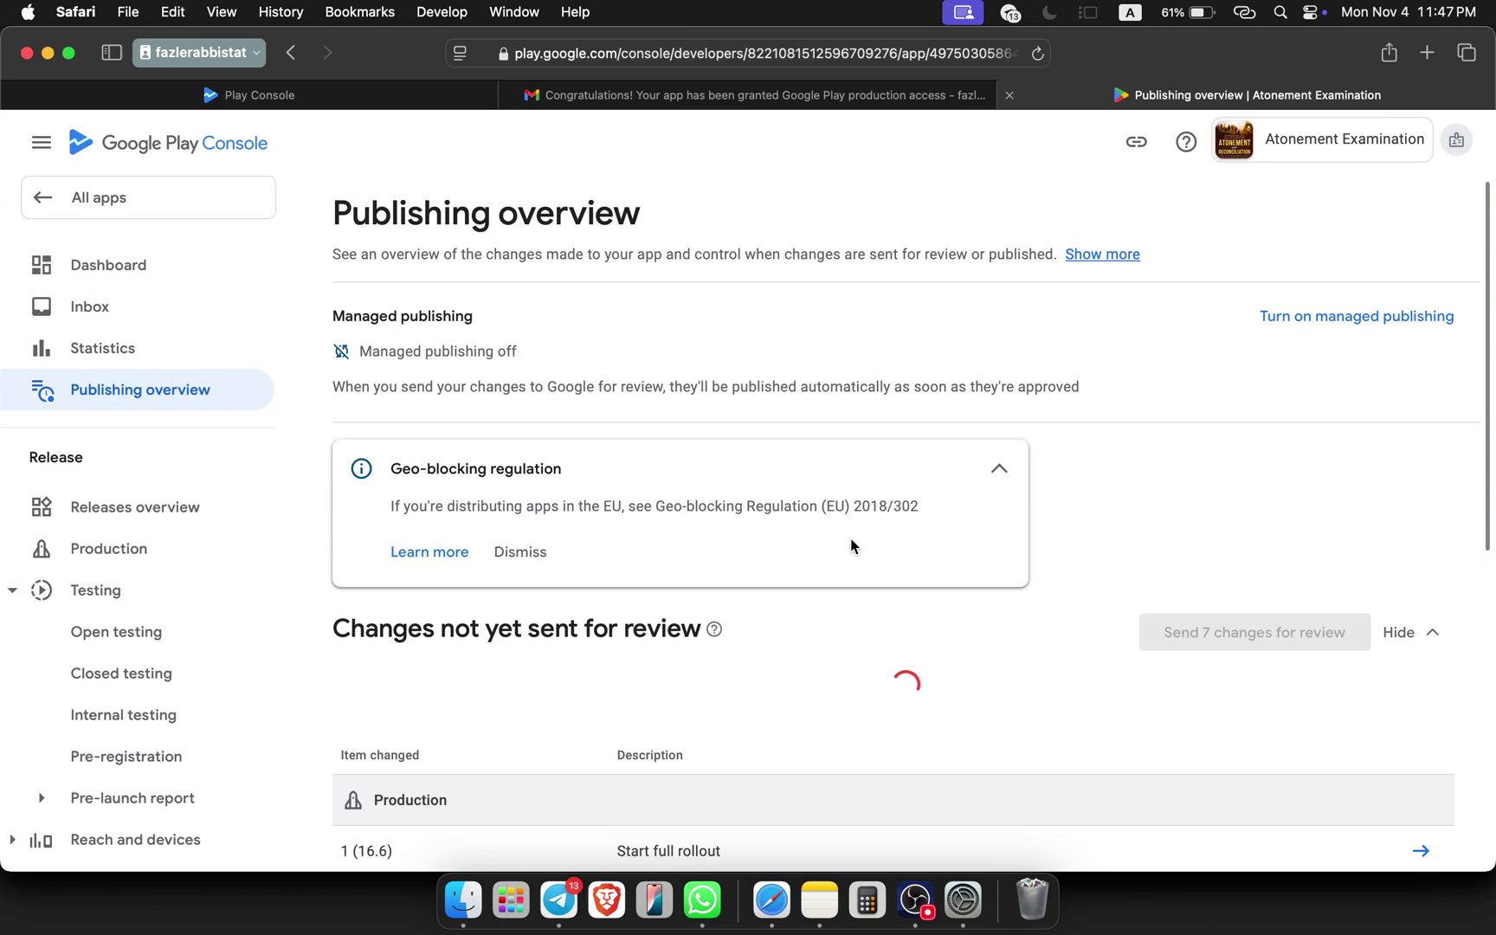
click(520, 554)
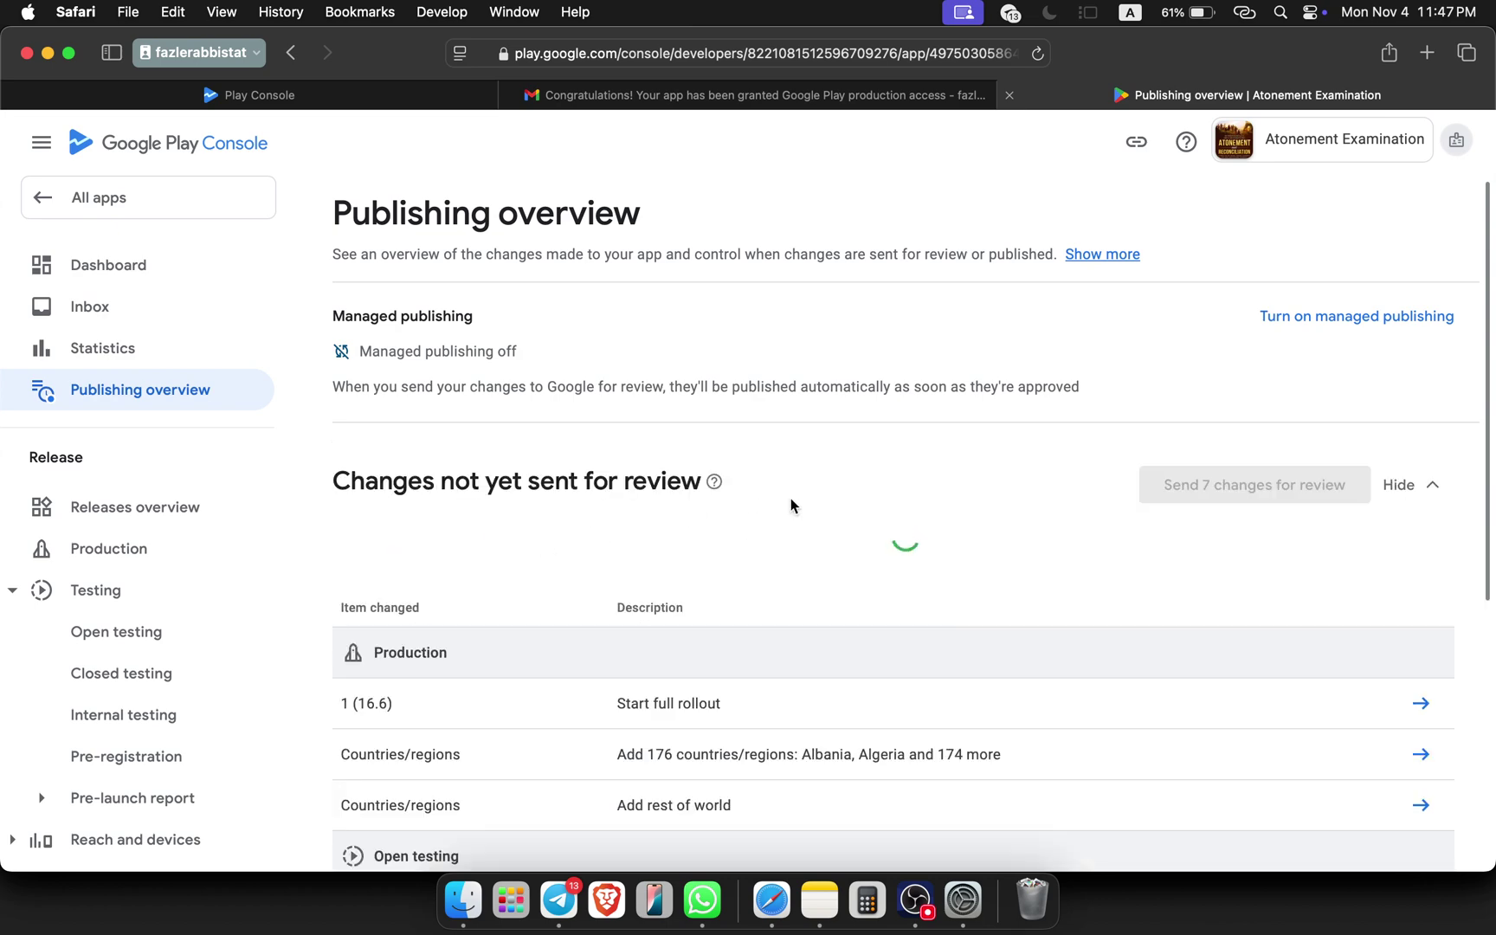
scroll(857, 555, down, 4)
scroll(832, 607, down, 3)
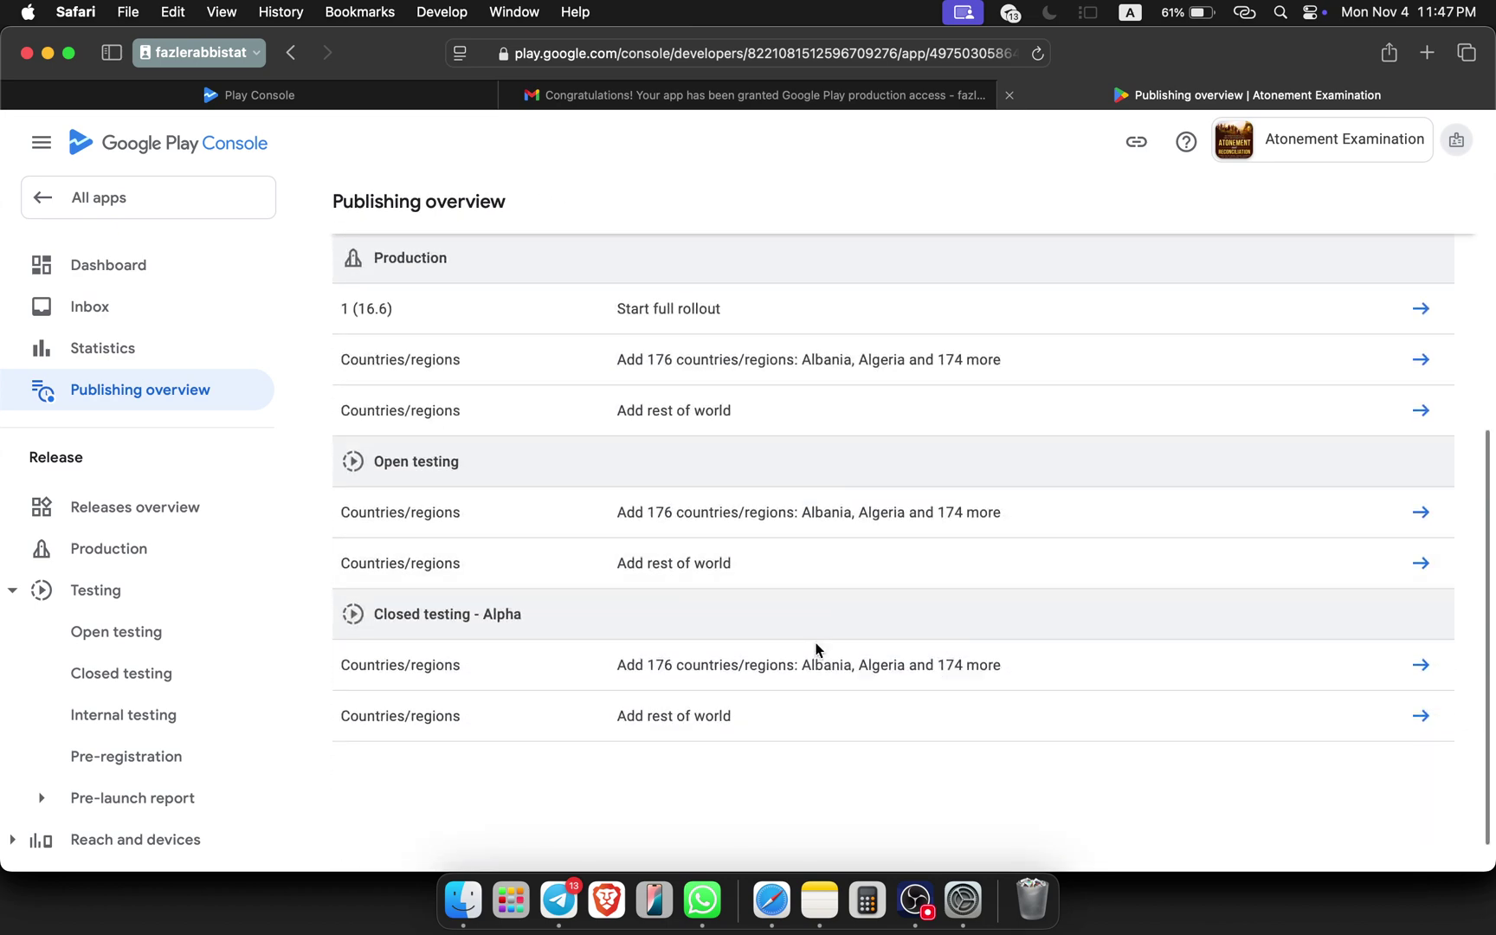
scroll(812, 615, up, 6)
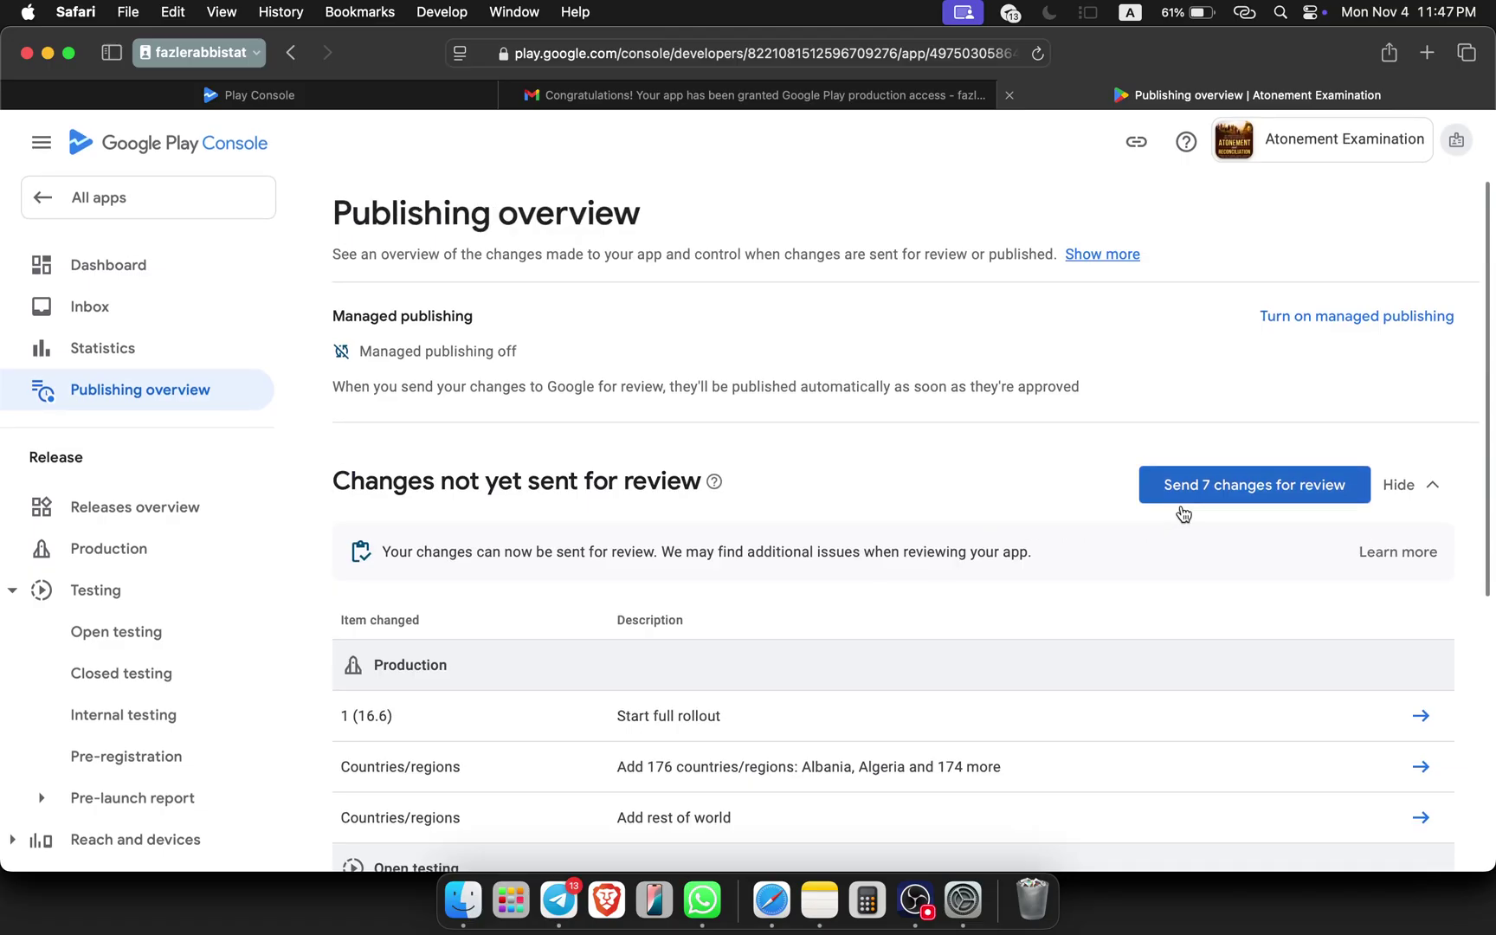
click(1193, 489)
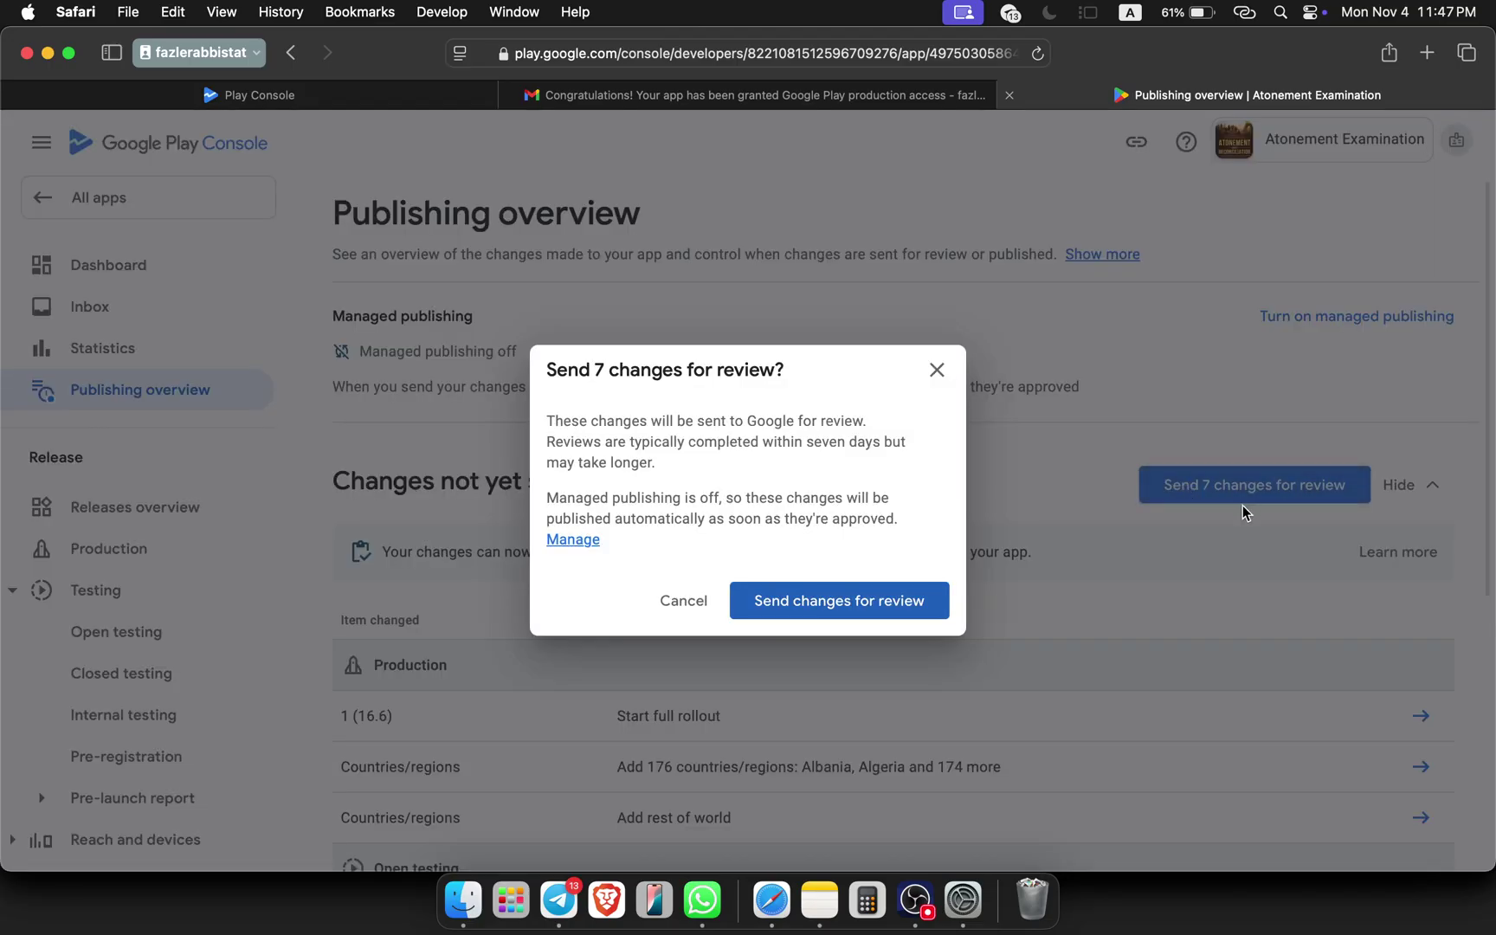
click(861, 610)
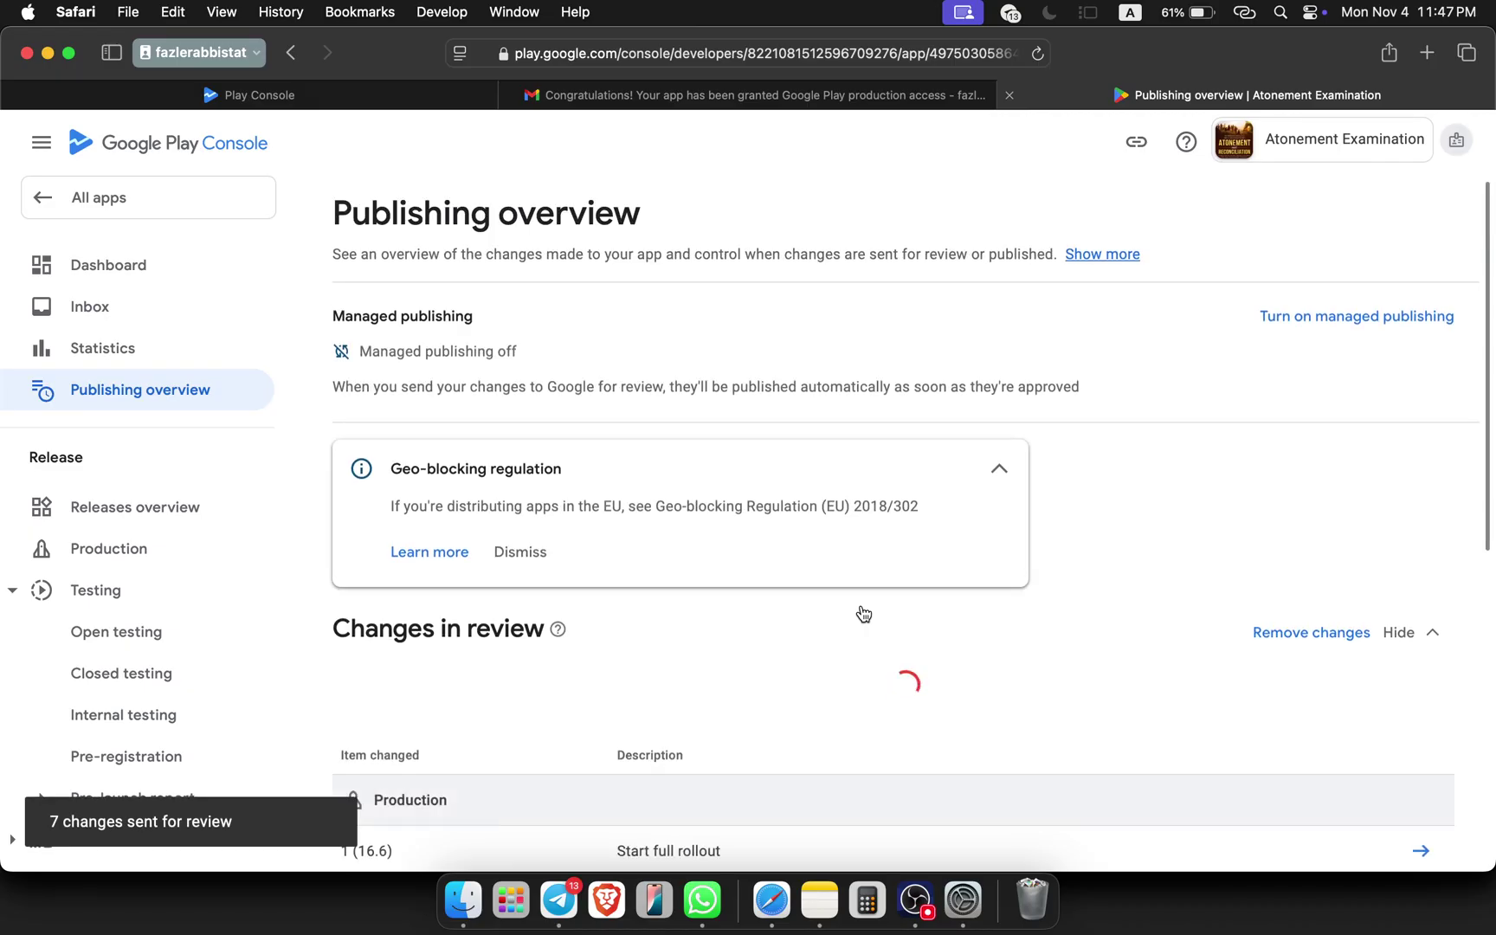
- Dismiss the geo-blocking notice and return to the All apps list
click(514, 554)
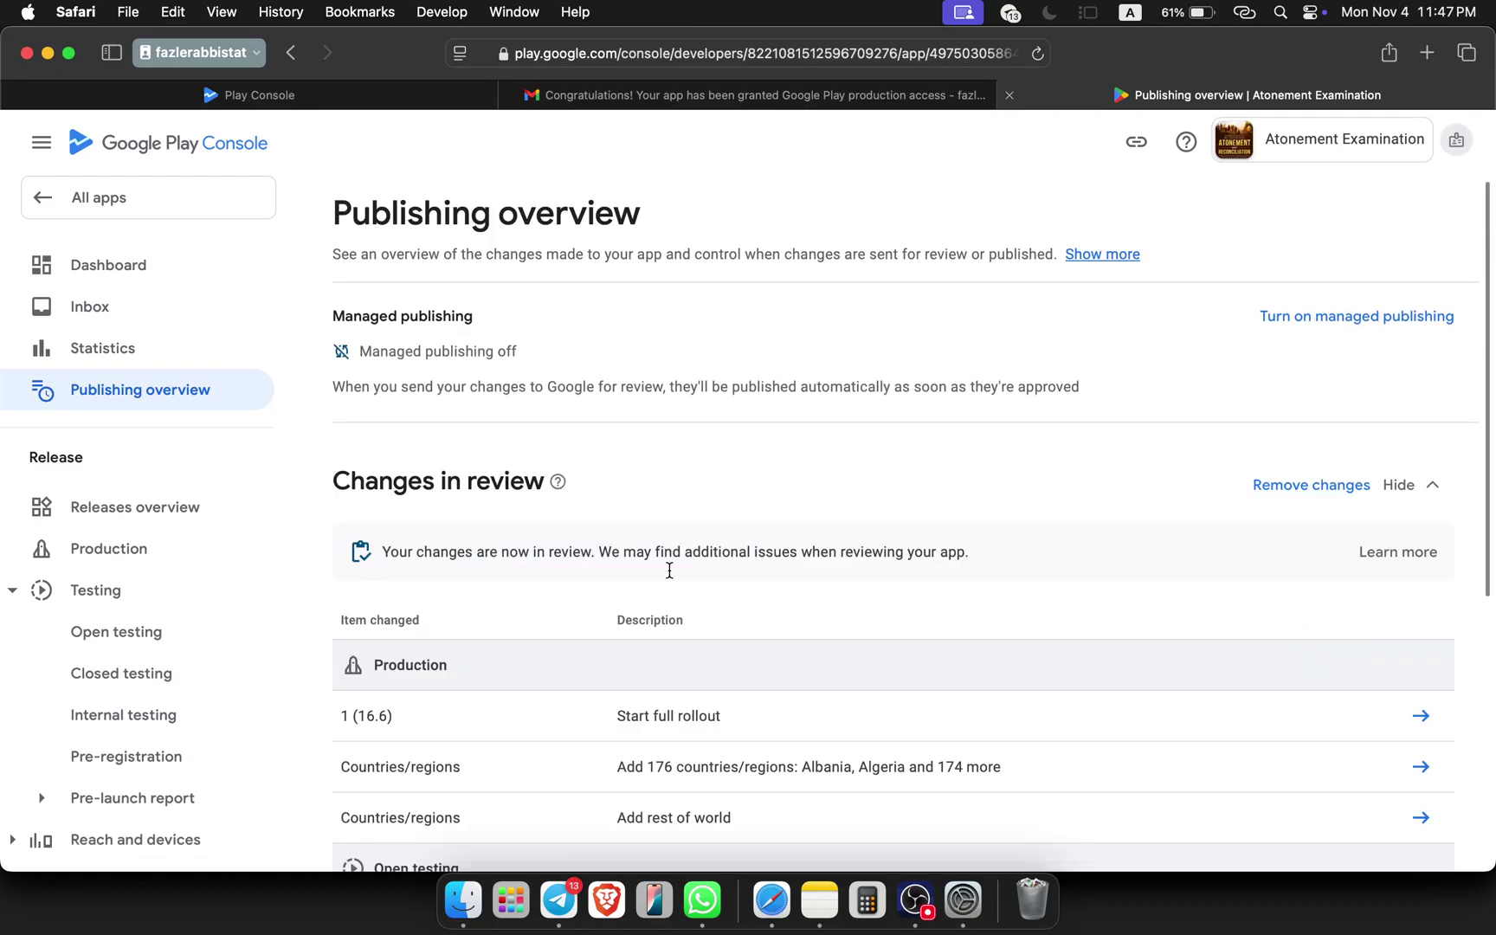
scroll(841, 627, down, 5)
scroll(840, 627, up, 3)
scroll(841, 627, up, 2)
click(104, 206)
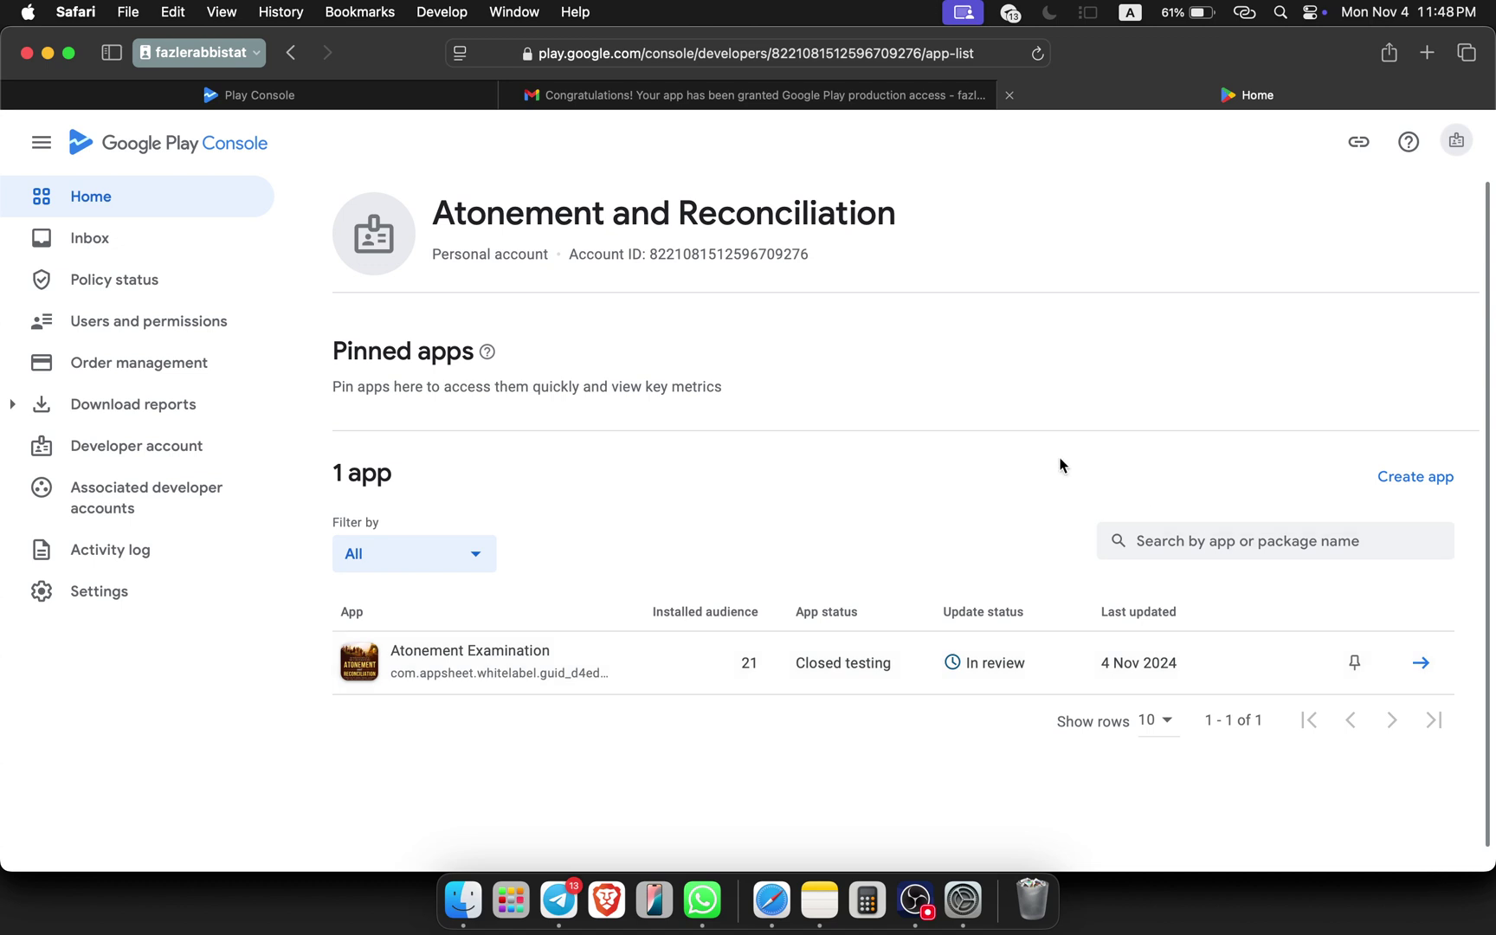
click(1457, 141)
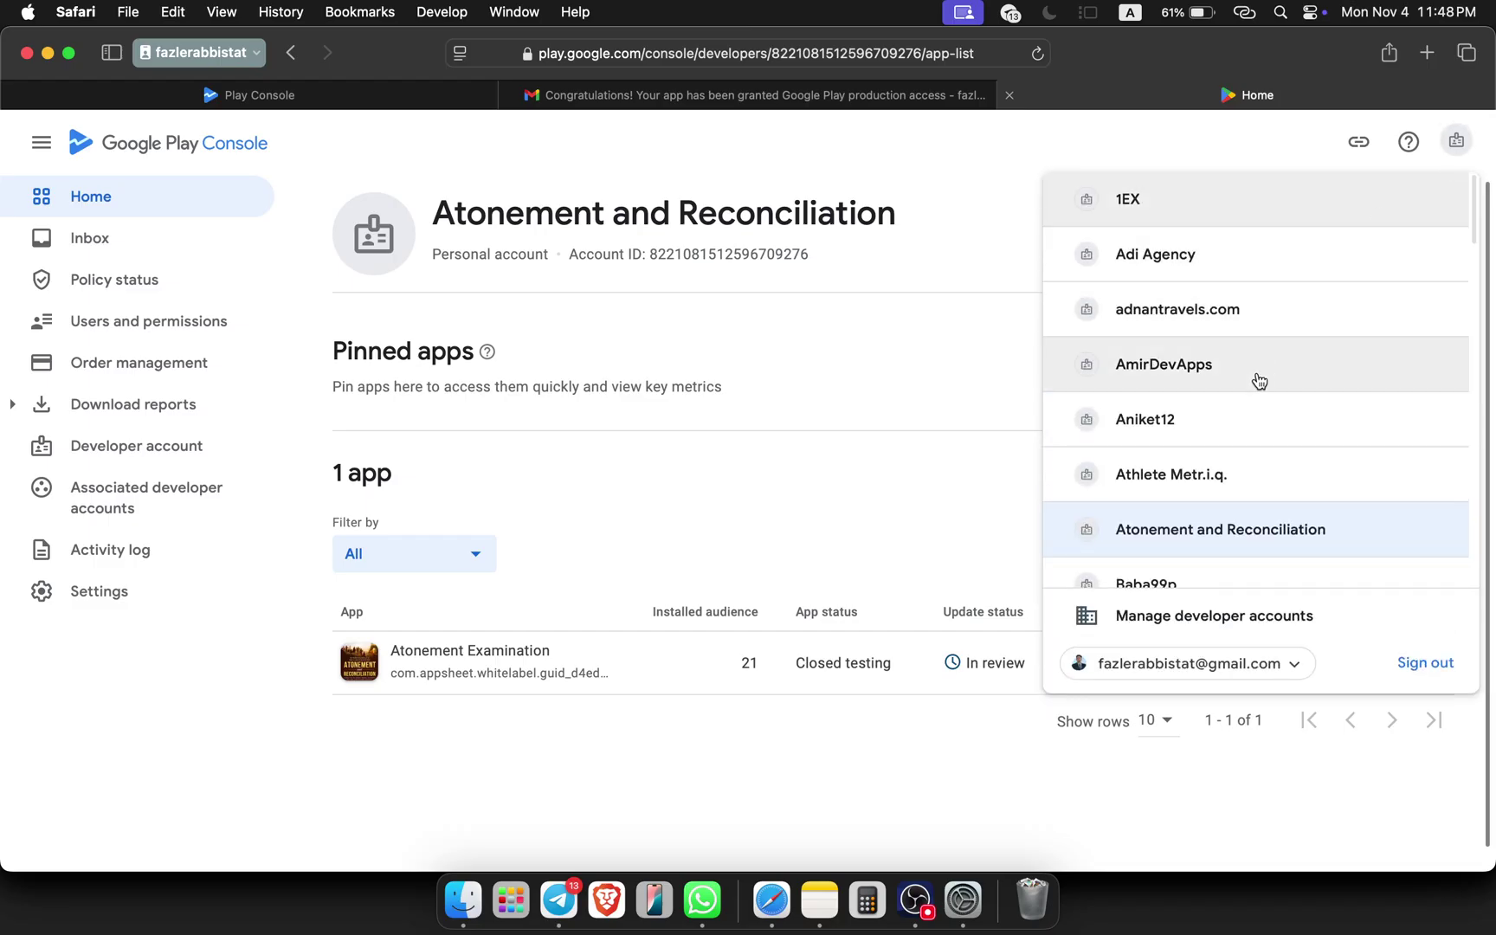
scroll(1259, 381, down, 5)
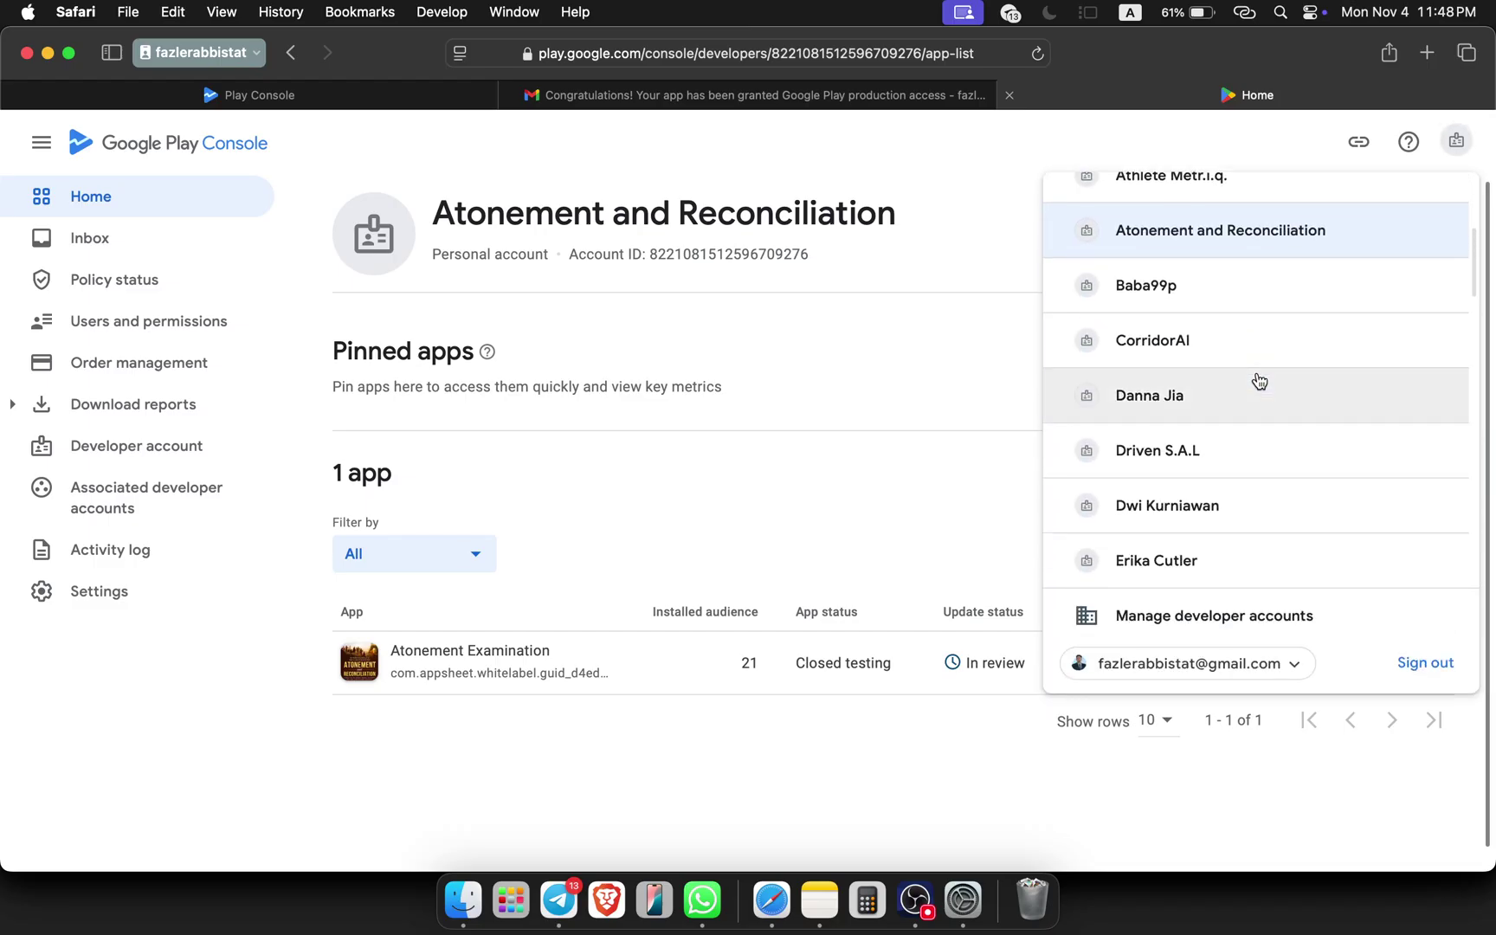
scroll(1259, 381, down, 6)
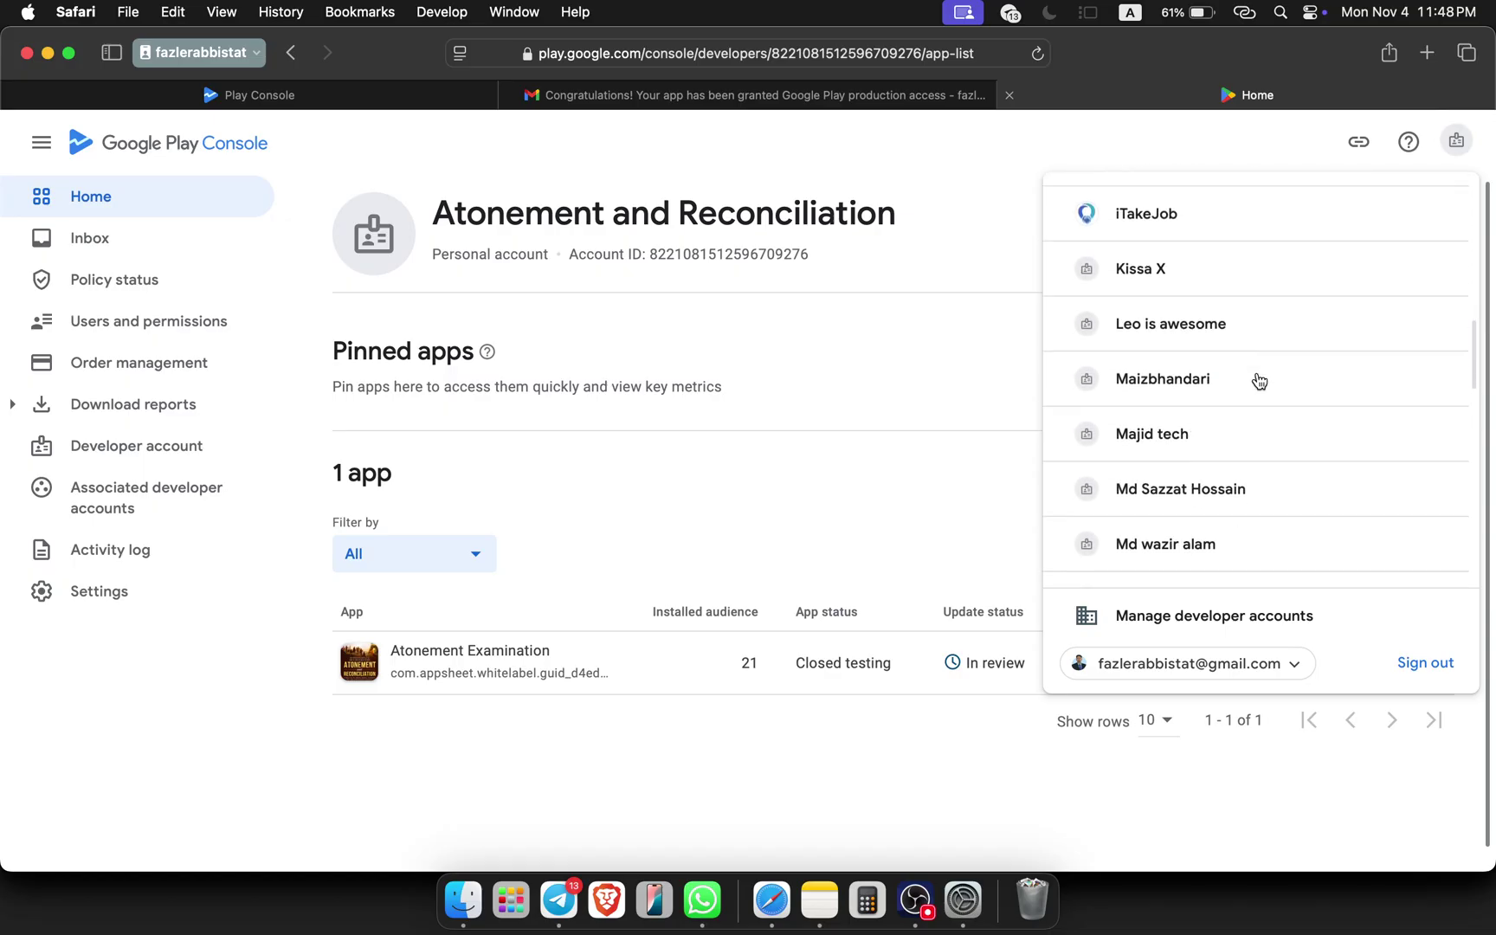
scroll(1259, 381, up, 1)
scroll(1176, 377, down, 5)
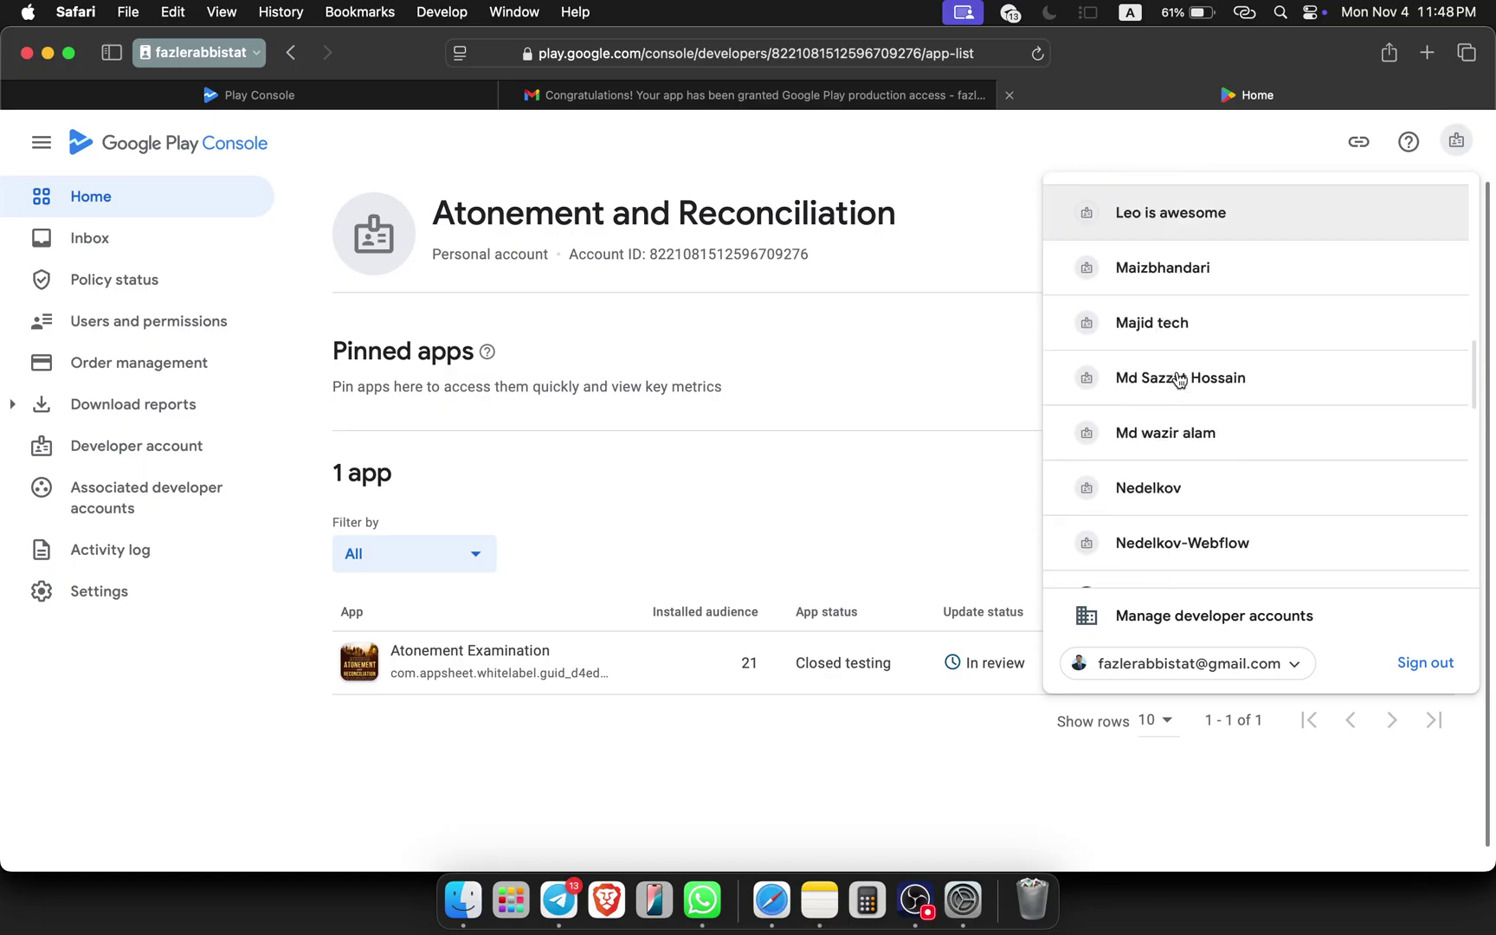
scroll(1179, 380, down, 10)
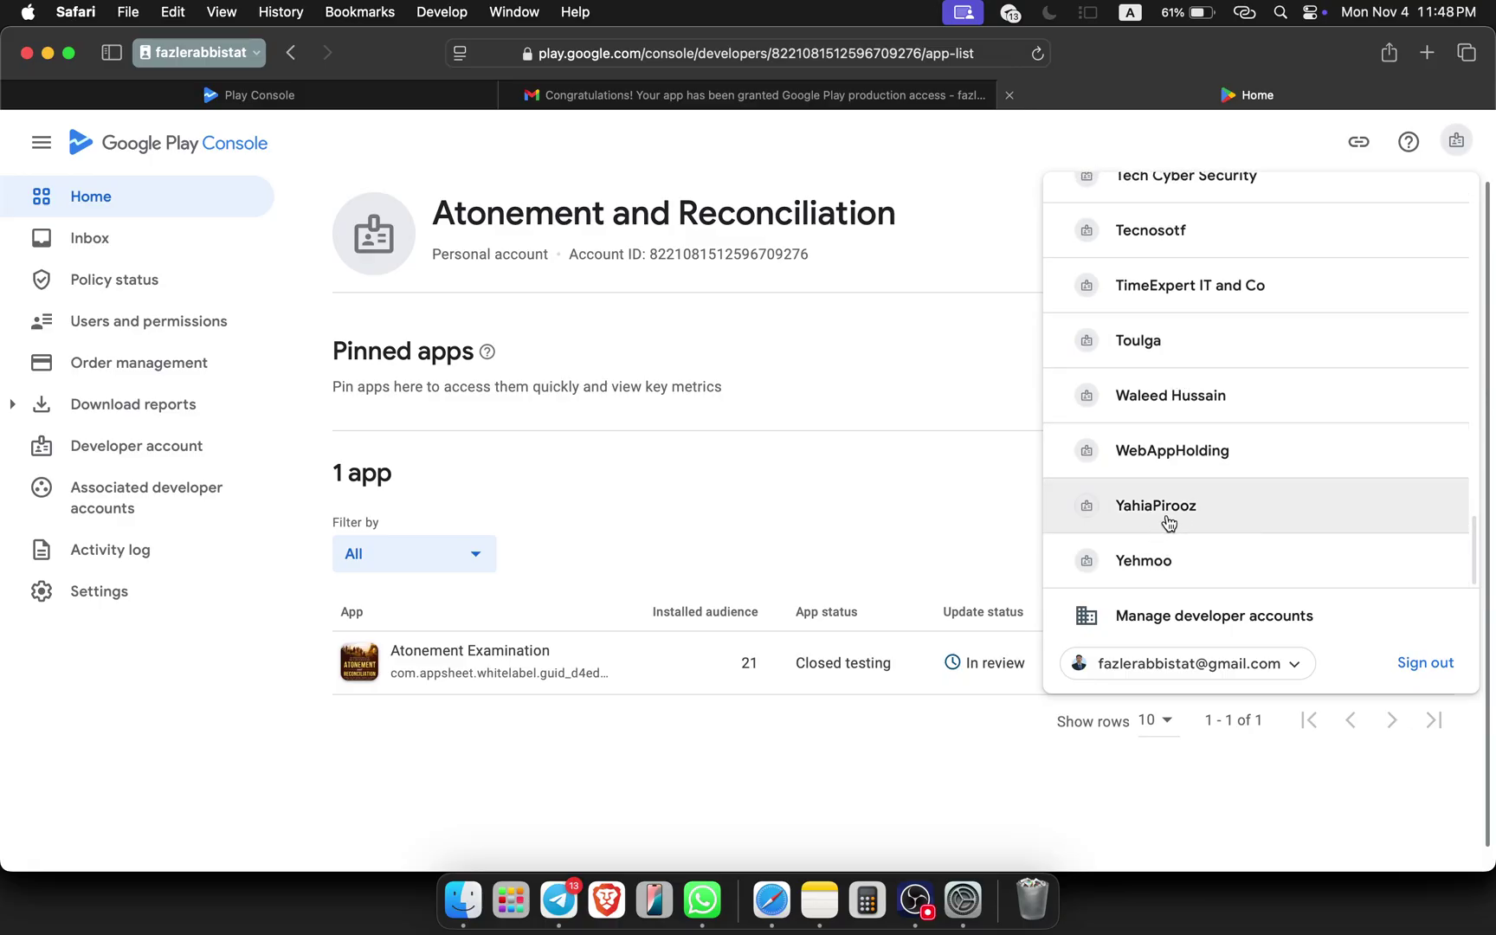
scroll(1203, 535, up, 20)
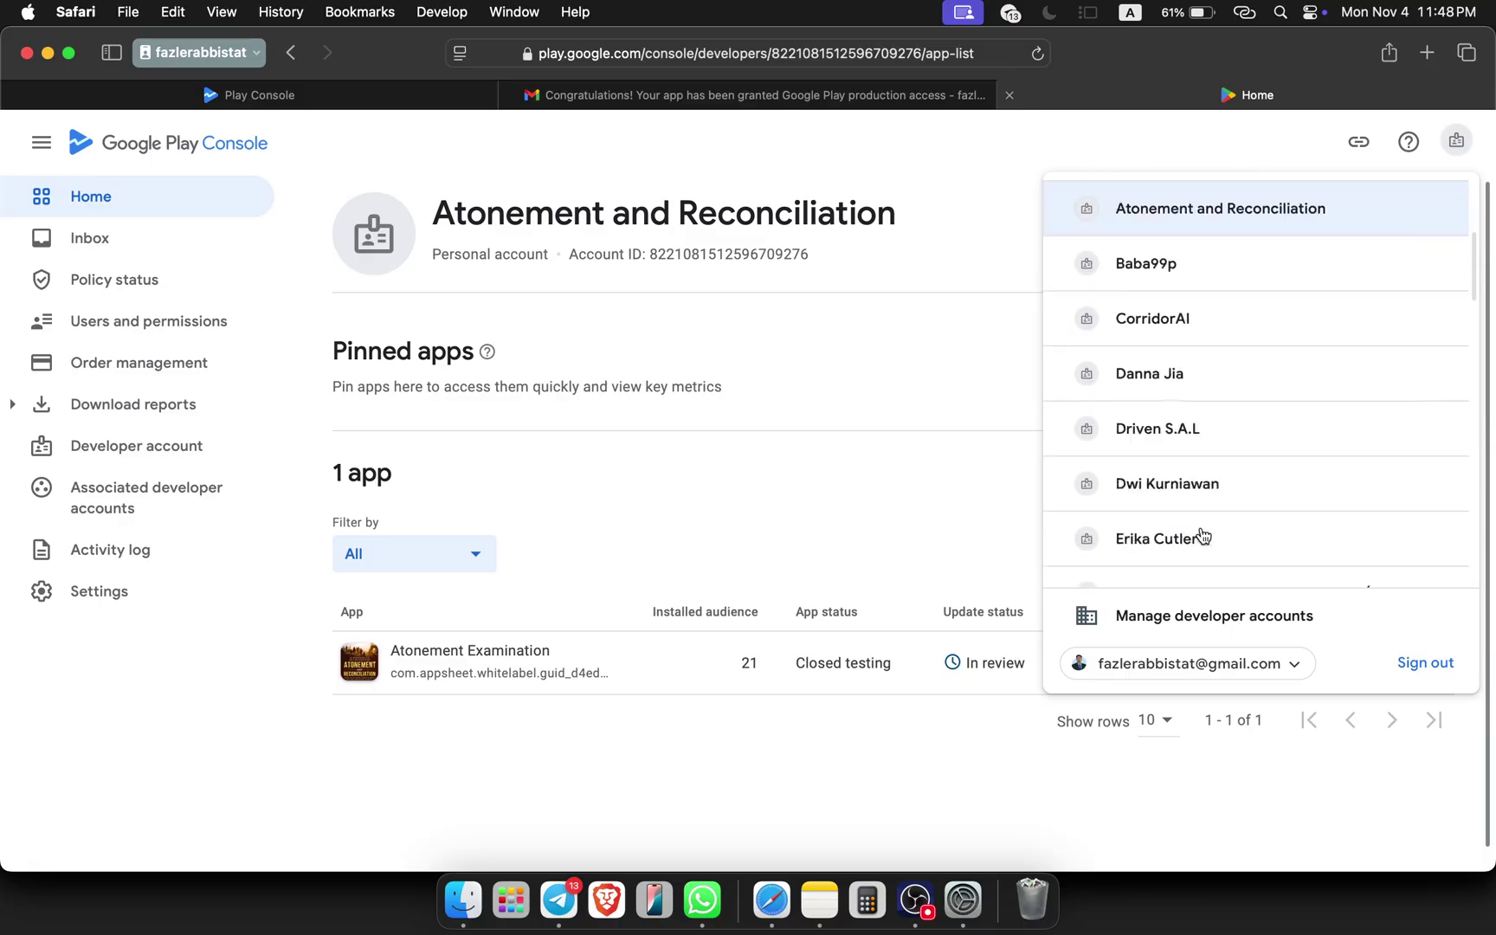
scroll(1187, 416, down, 4)
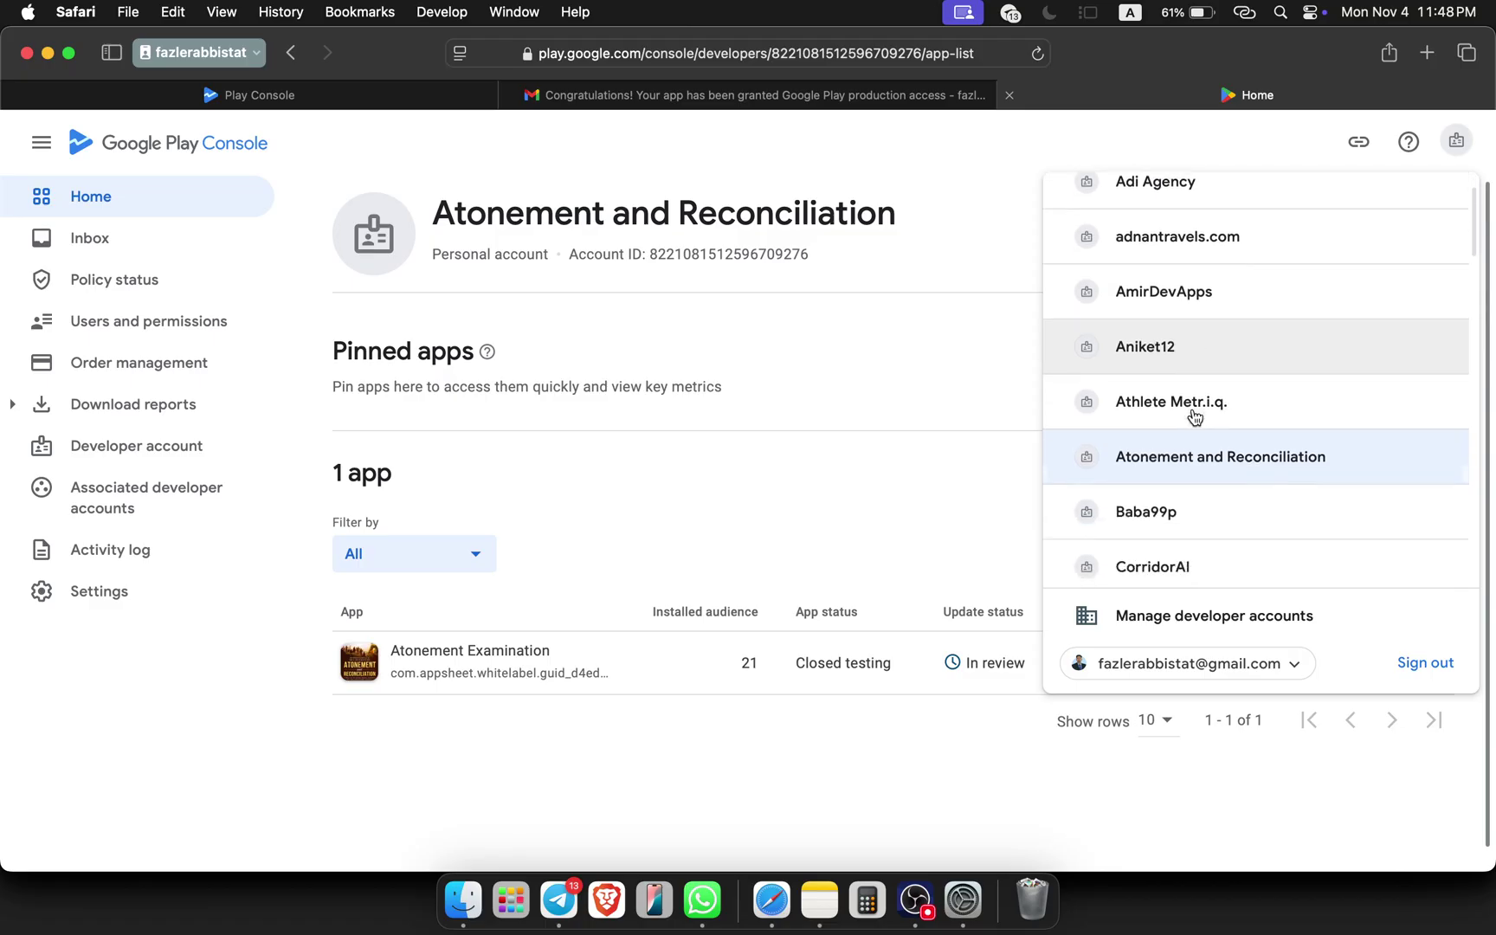
click(520, 292)
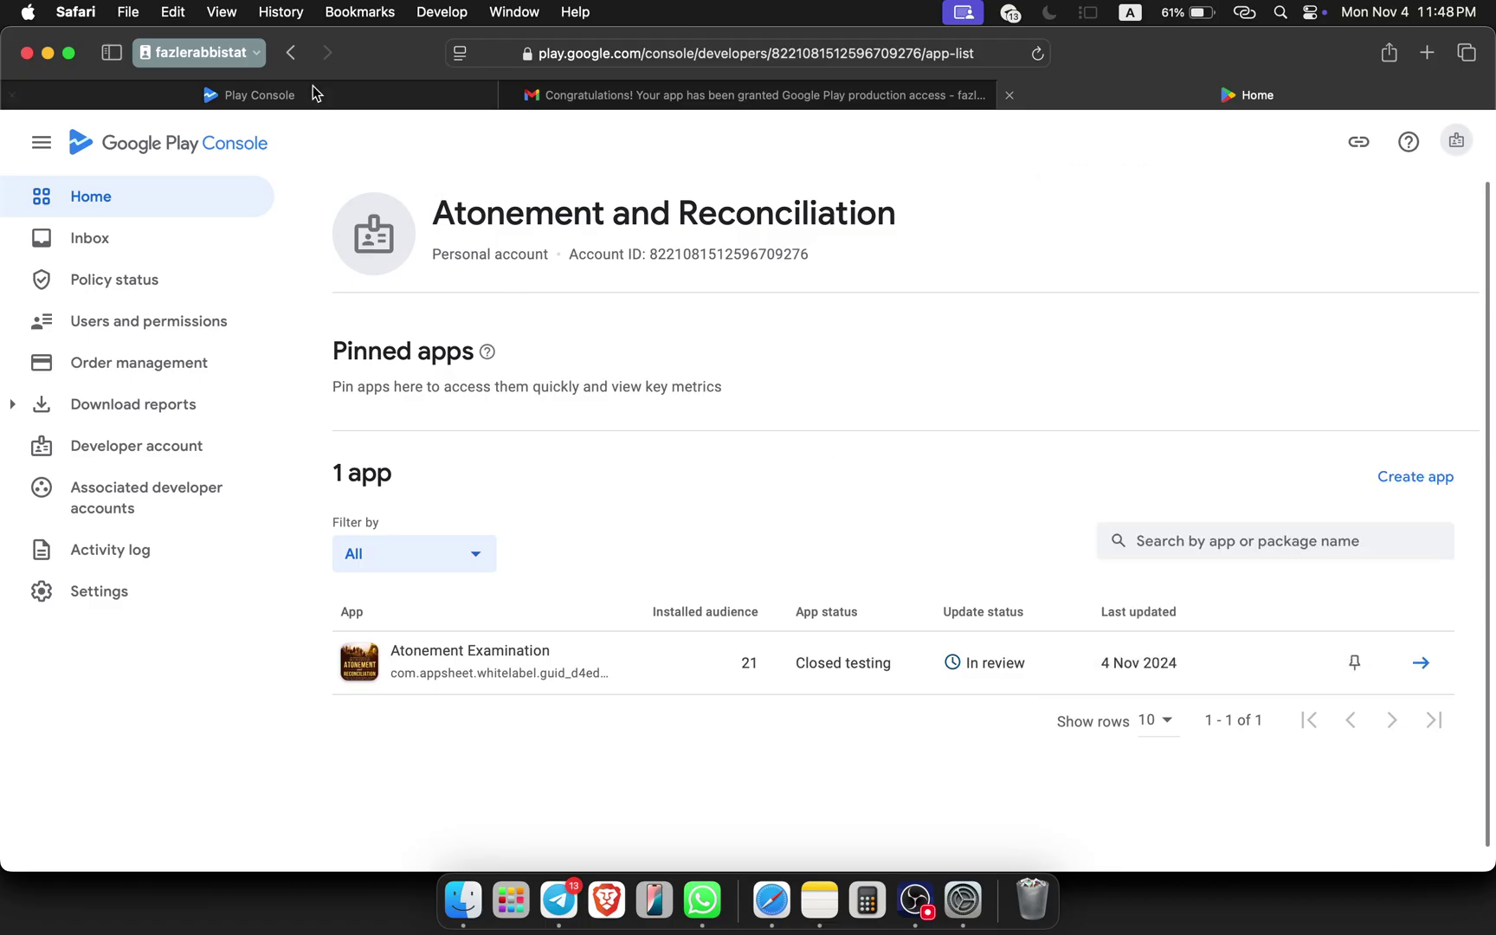
- Return to the Primary inbox and open an older Google Play production-access email
click(647, 98)
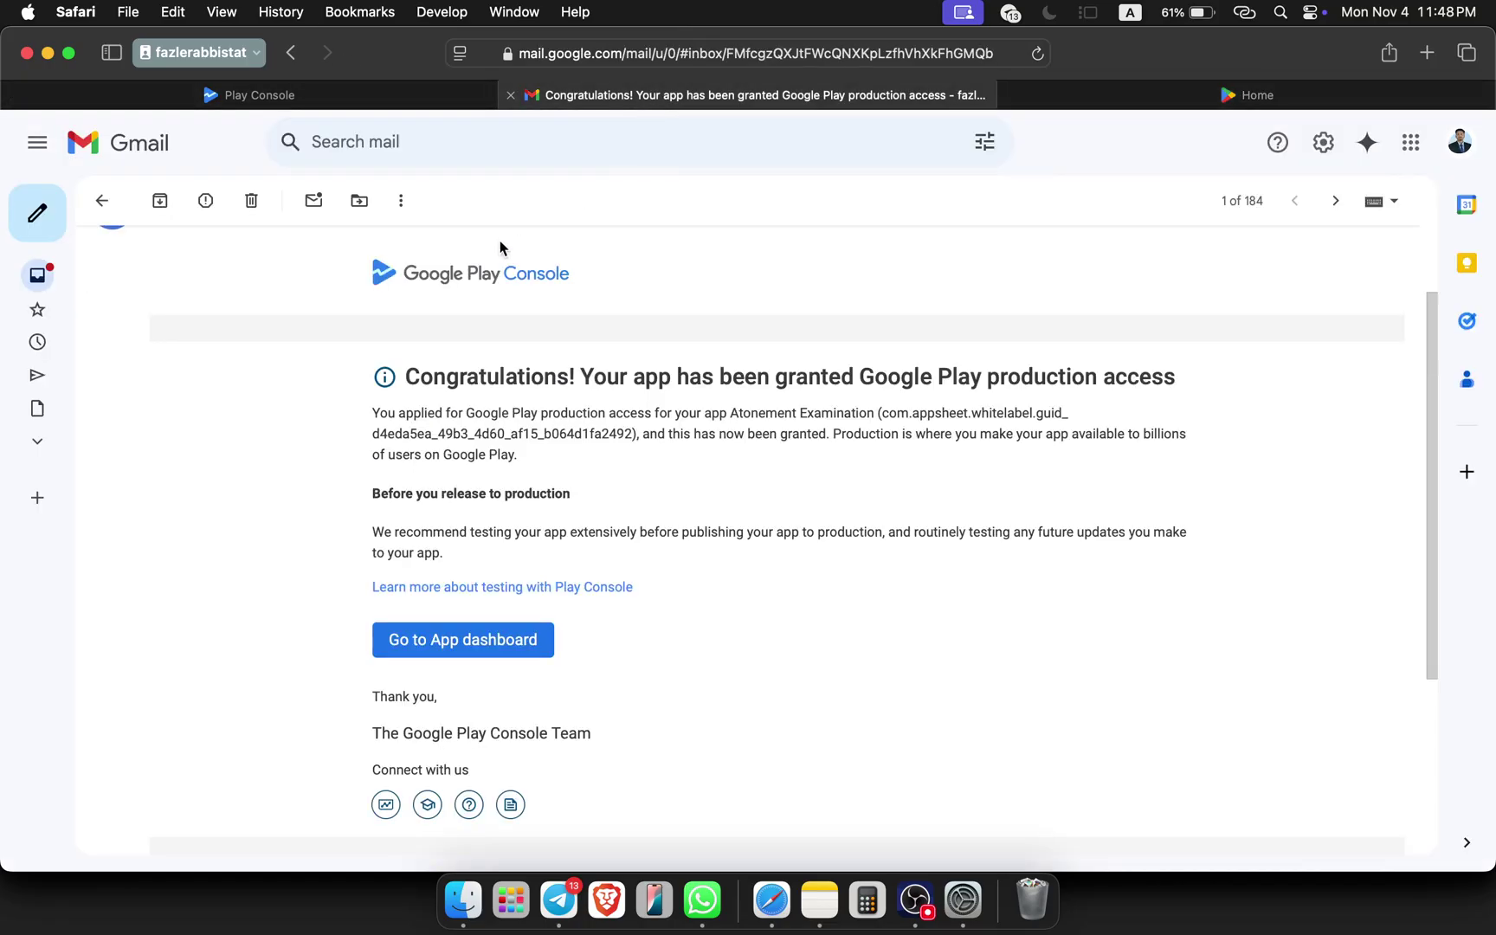
click(102, 205)
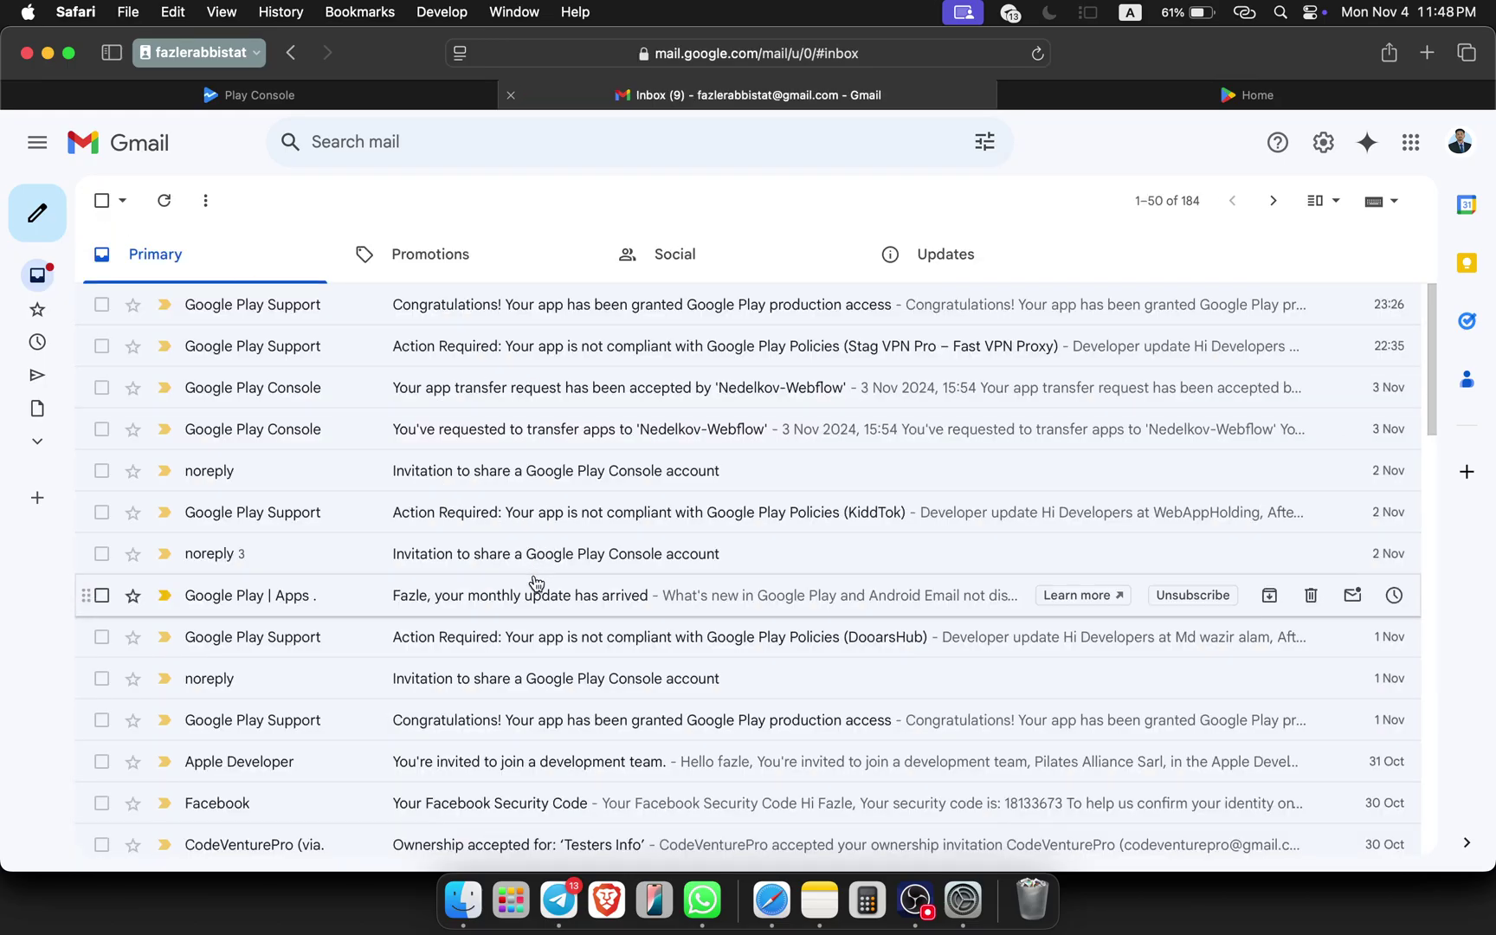
scroll(520, 584, down, 1)
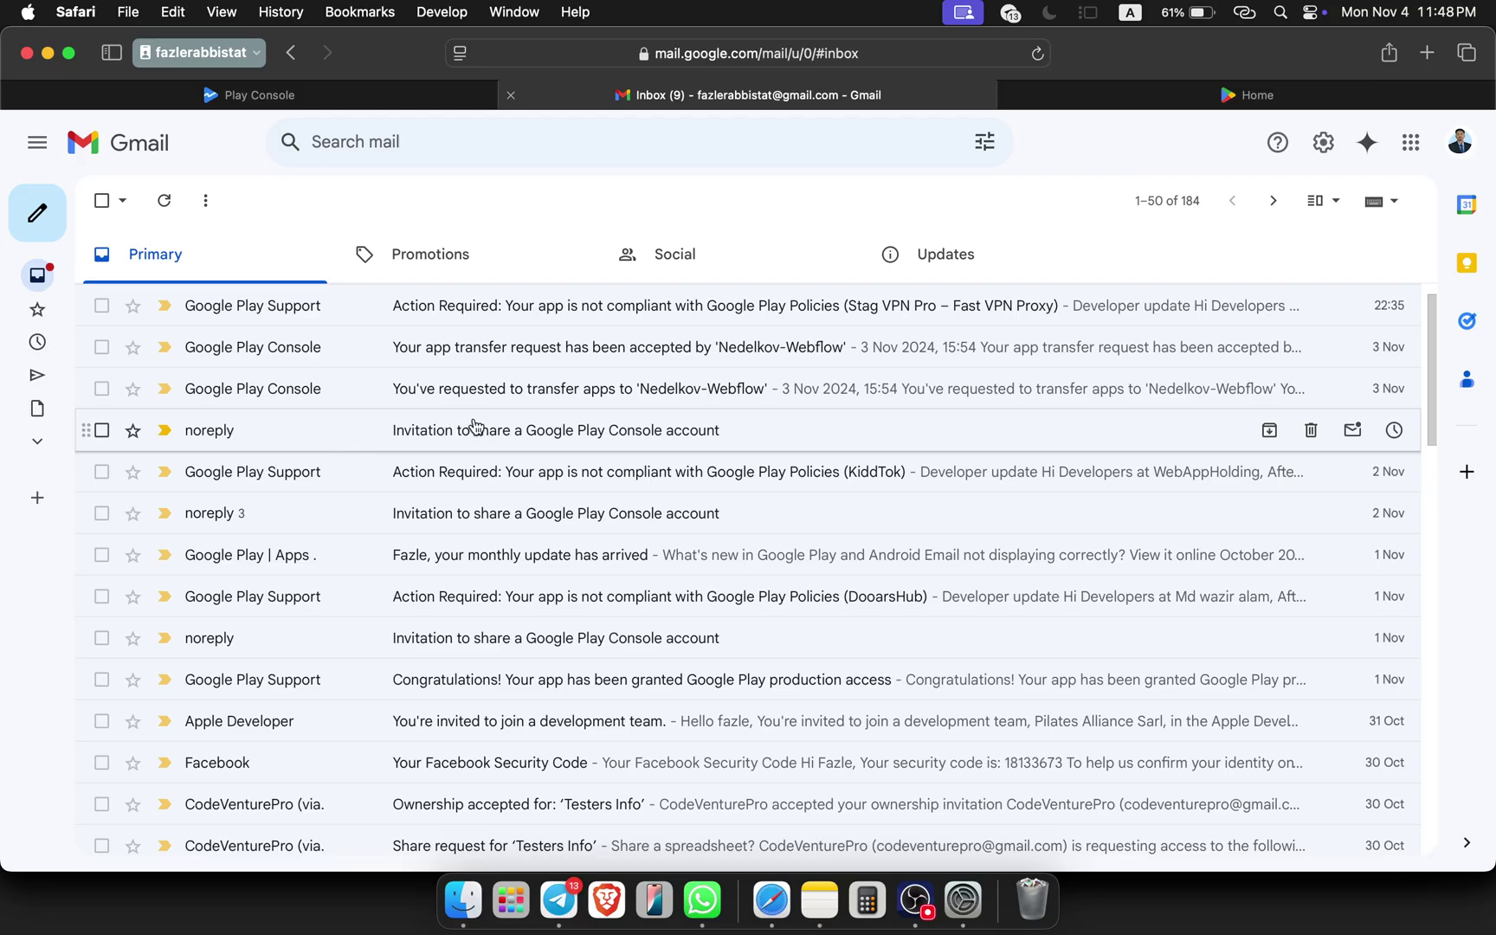
scroll(446, 446, down, 2)
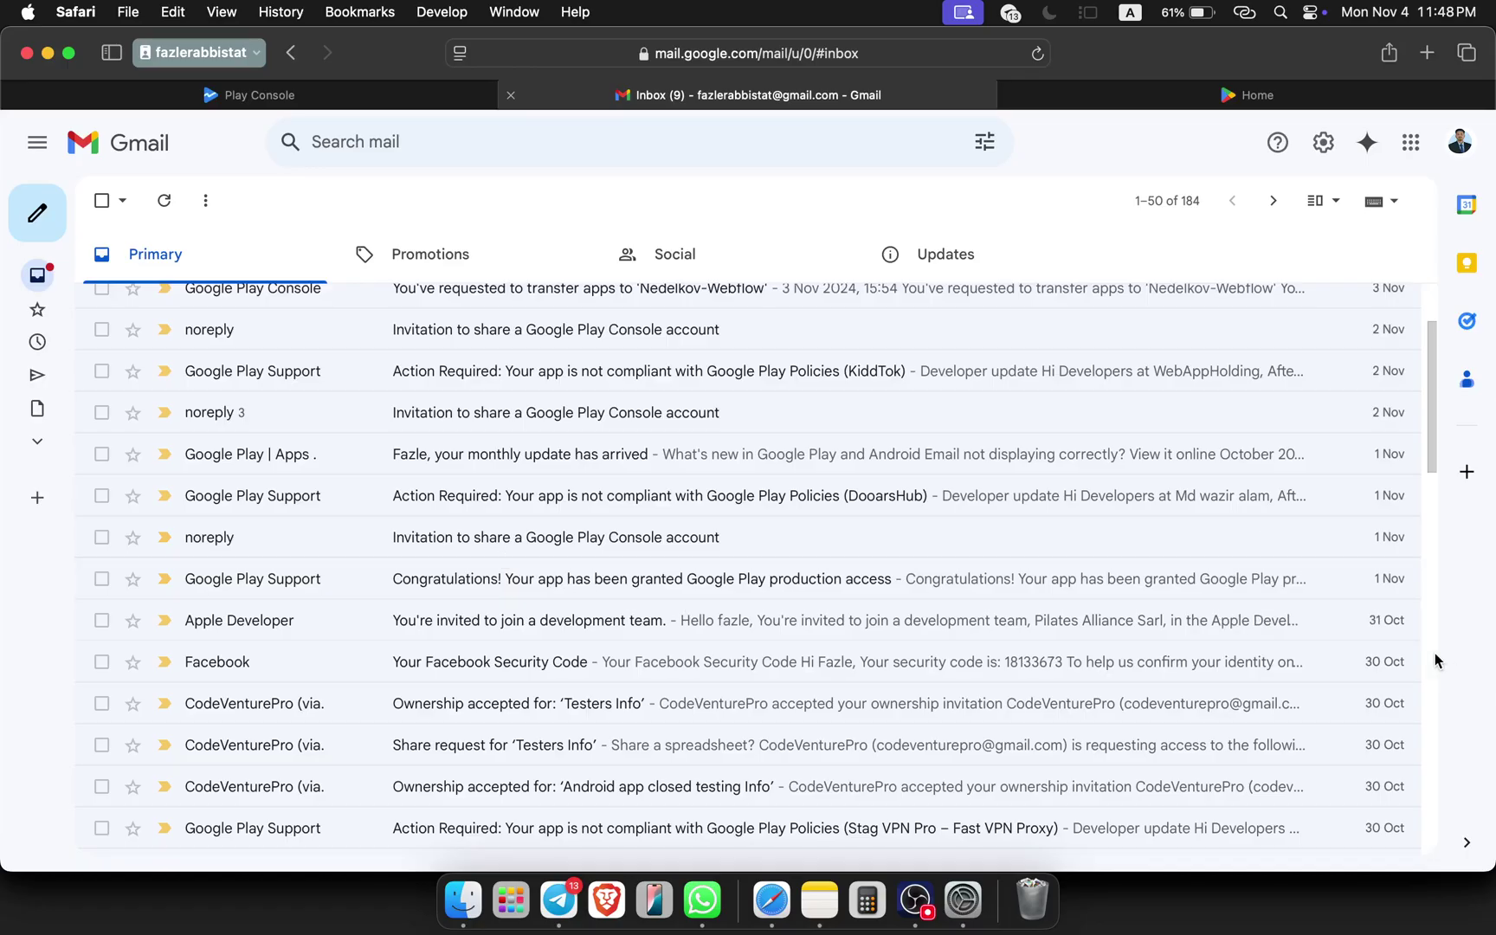
click(970, 578)
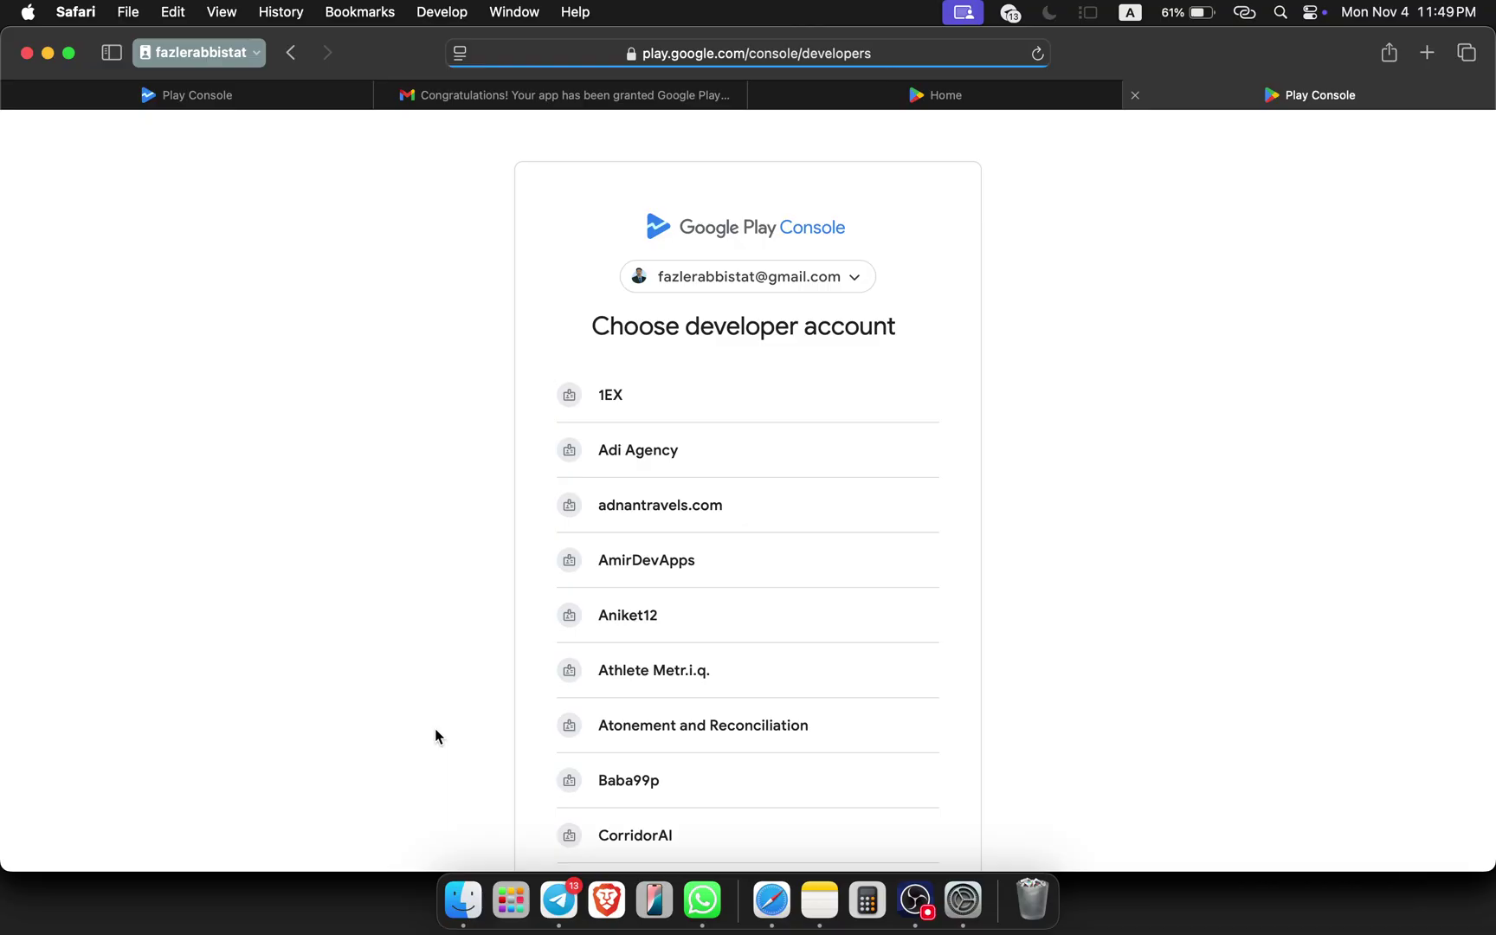
- Go back to the inbox and open another production-access email and its app dashboard
click(545, 97)
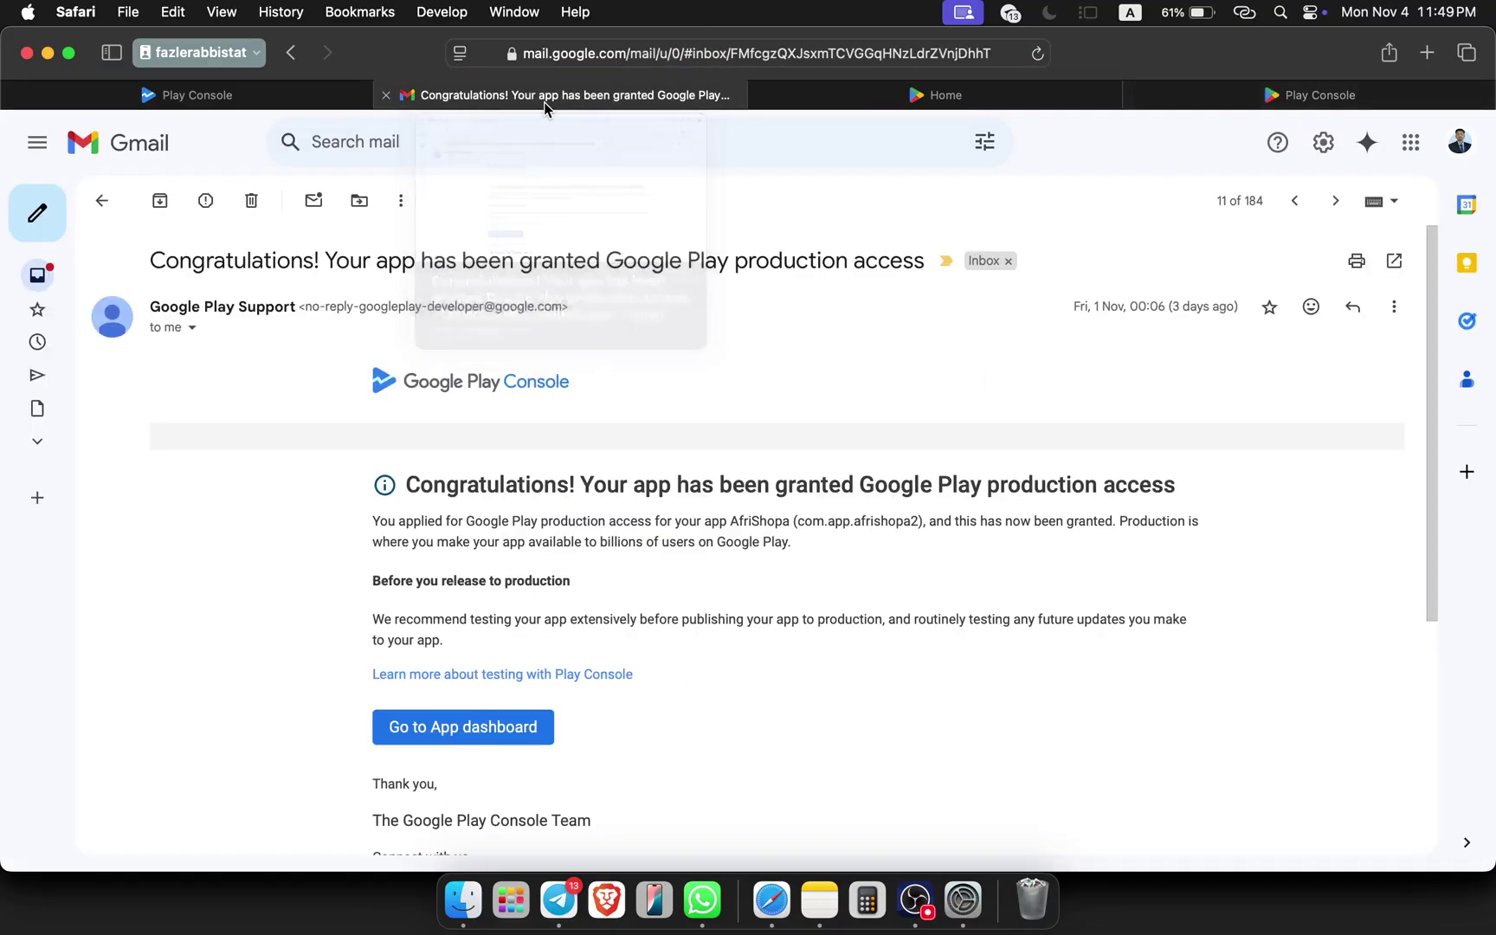
click(101, 201)
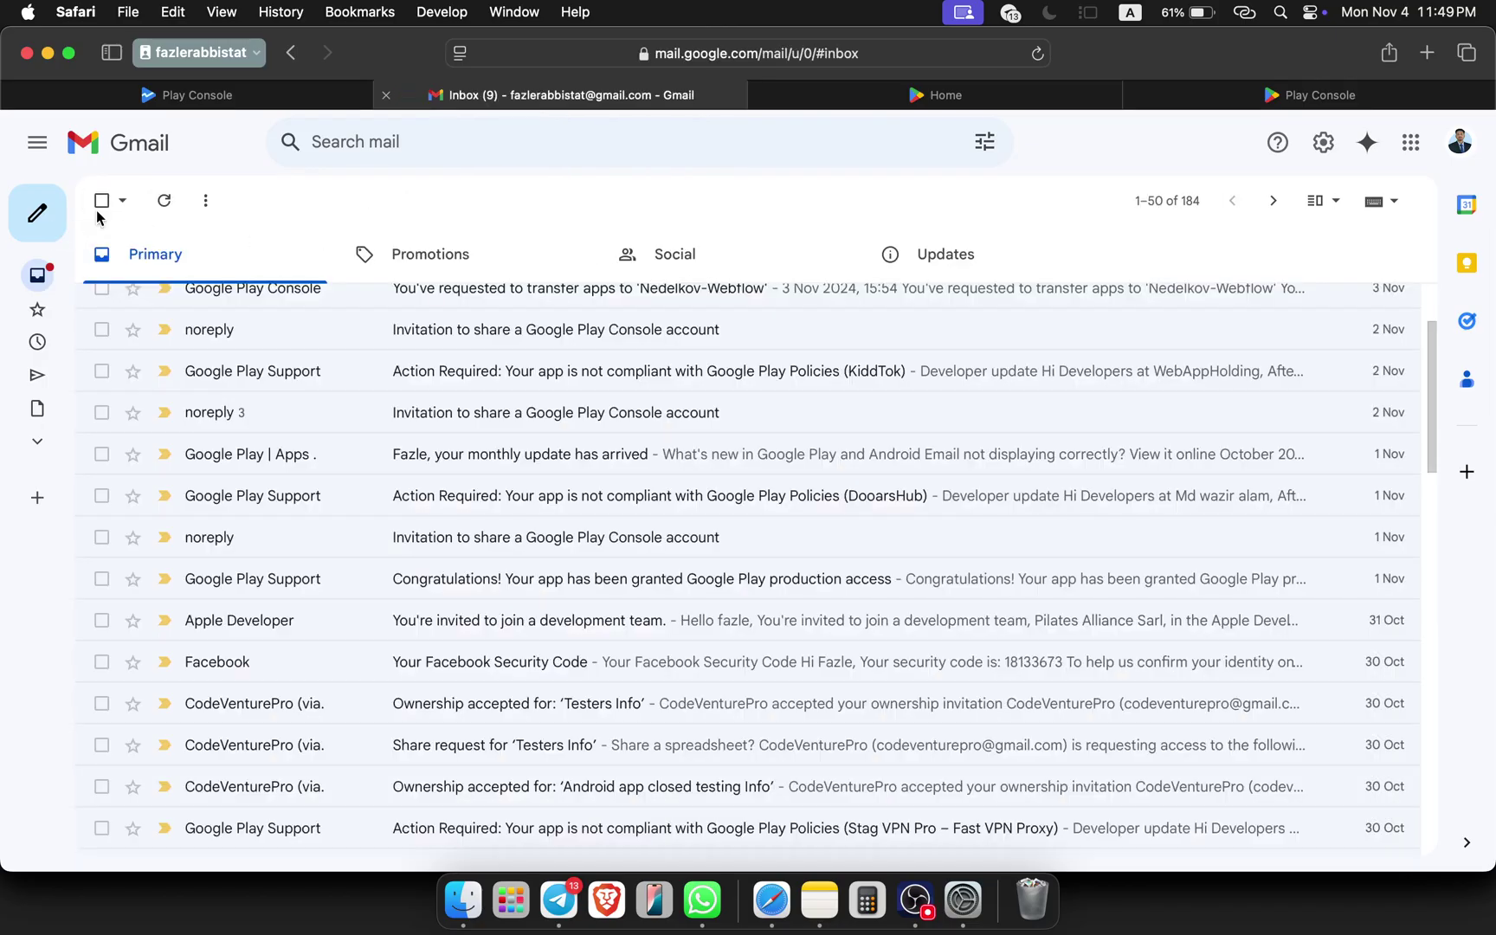
scroll(563, 580, down, 1)
scroll(604, 565, down, 1)
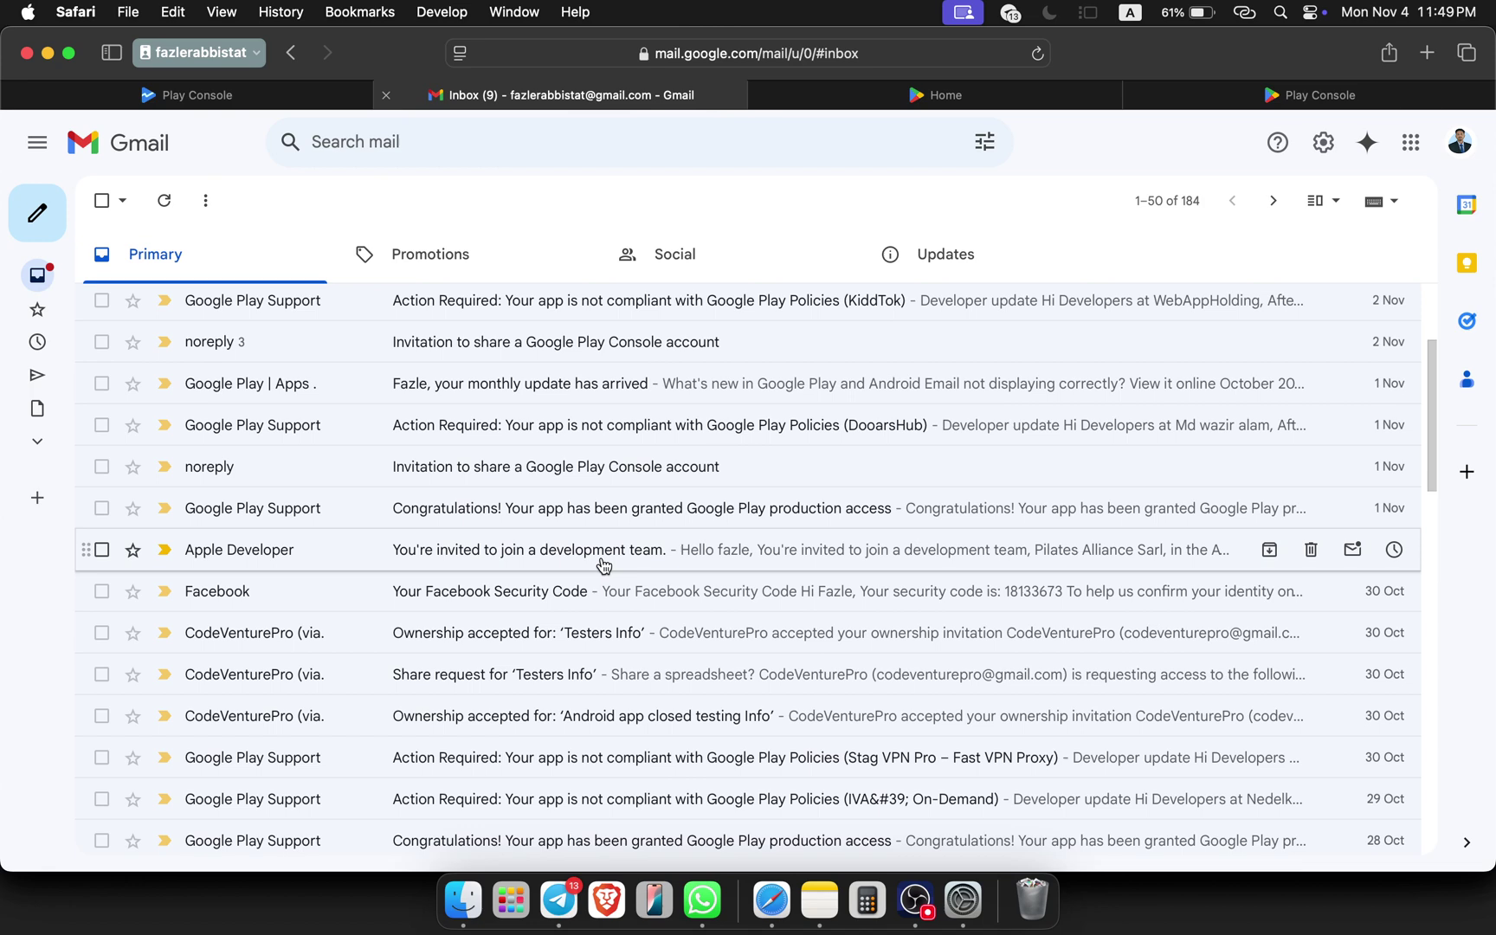
scroll(604, 565, down, 3)
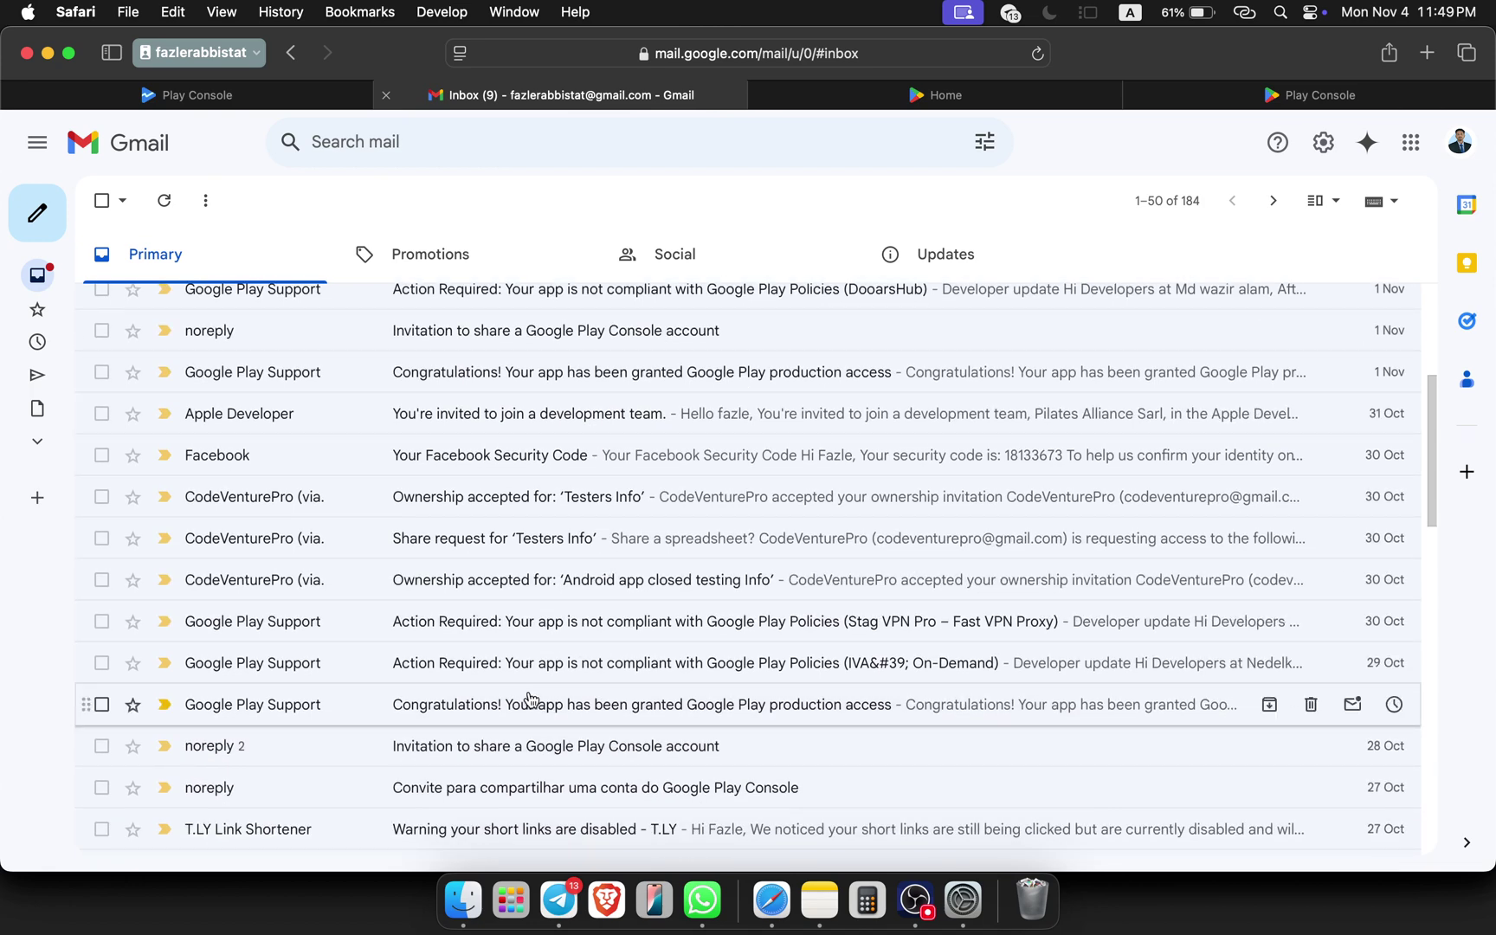
click(530, 700)
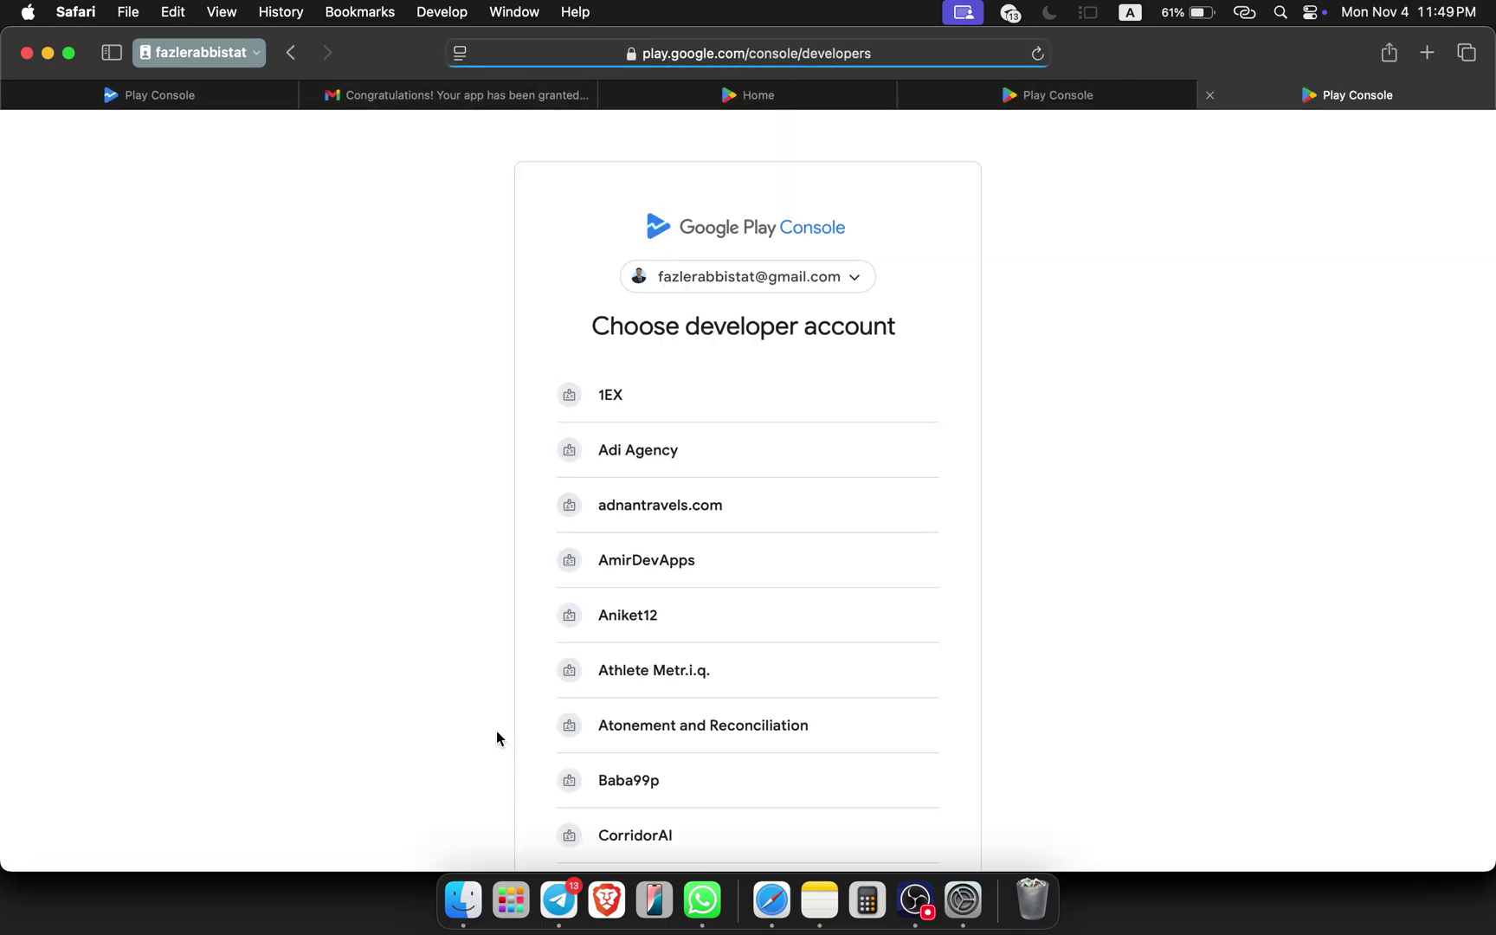
- Back in the inbox, open the 18 Oct 'Congratulations!' email for Easy Money - Expense & Budget
click(402, 102)
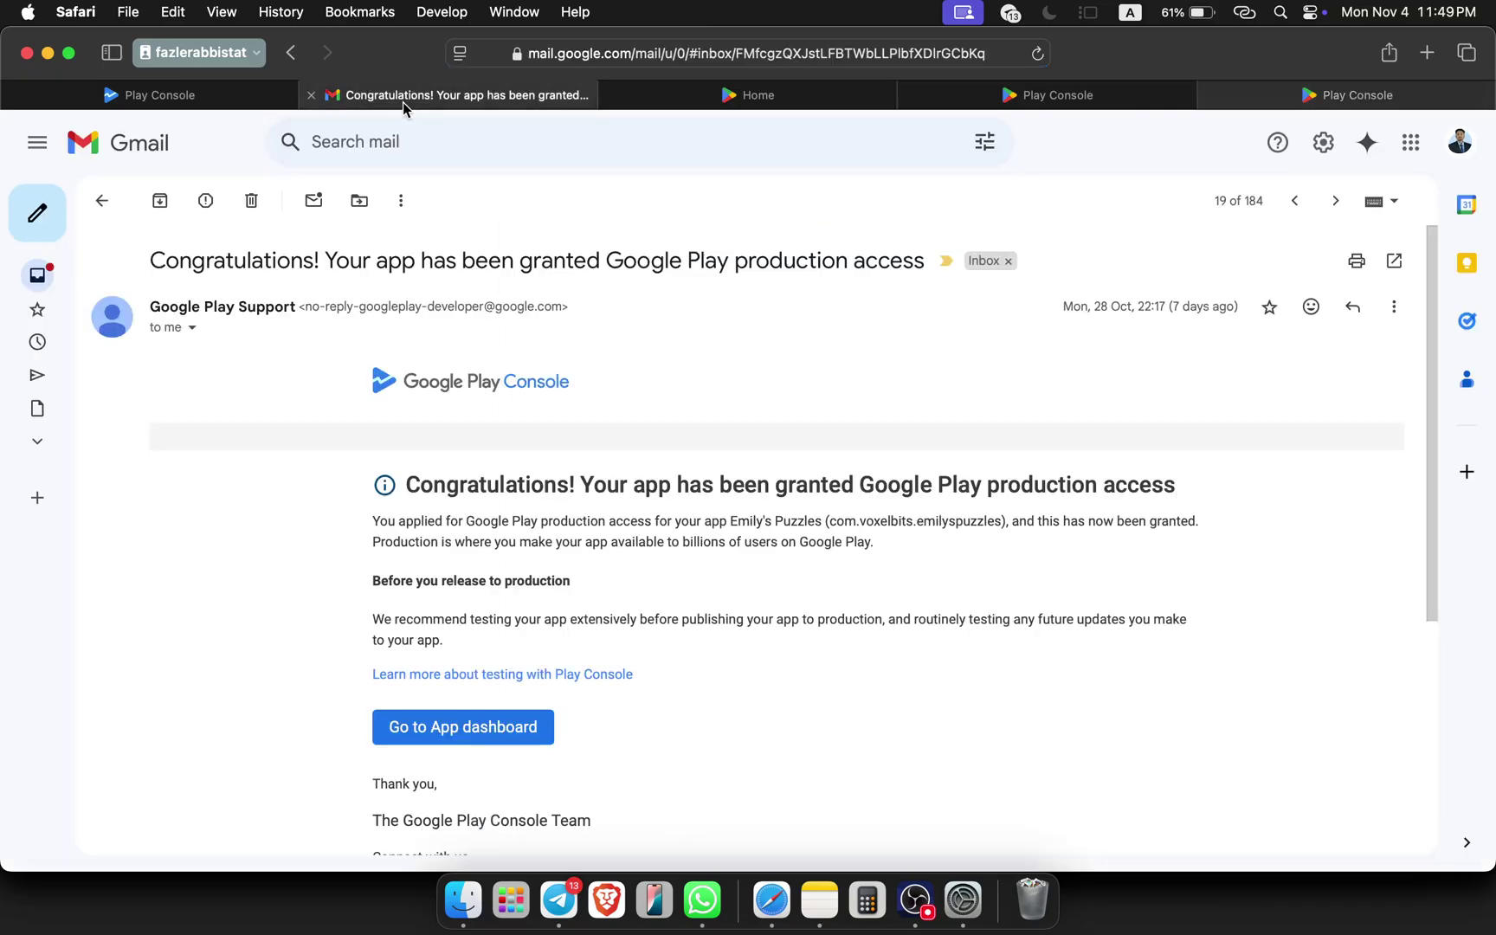
click(185, 103)
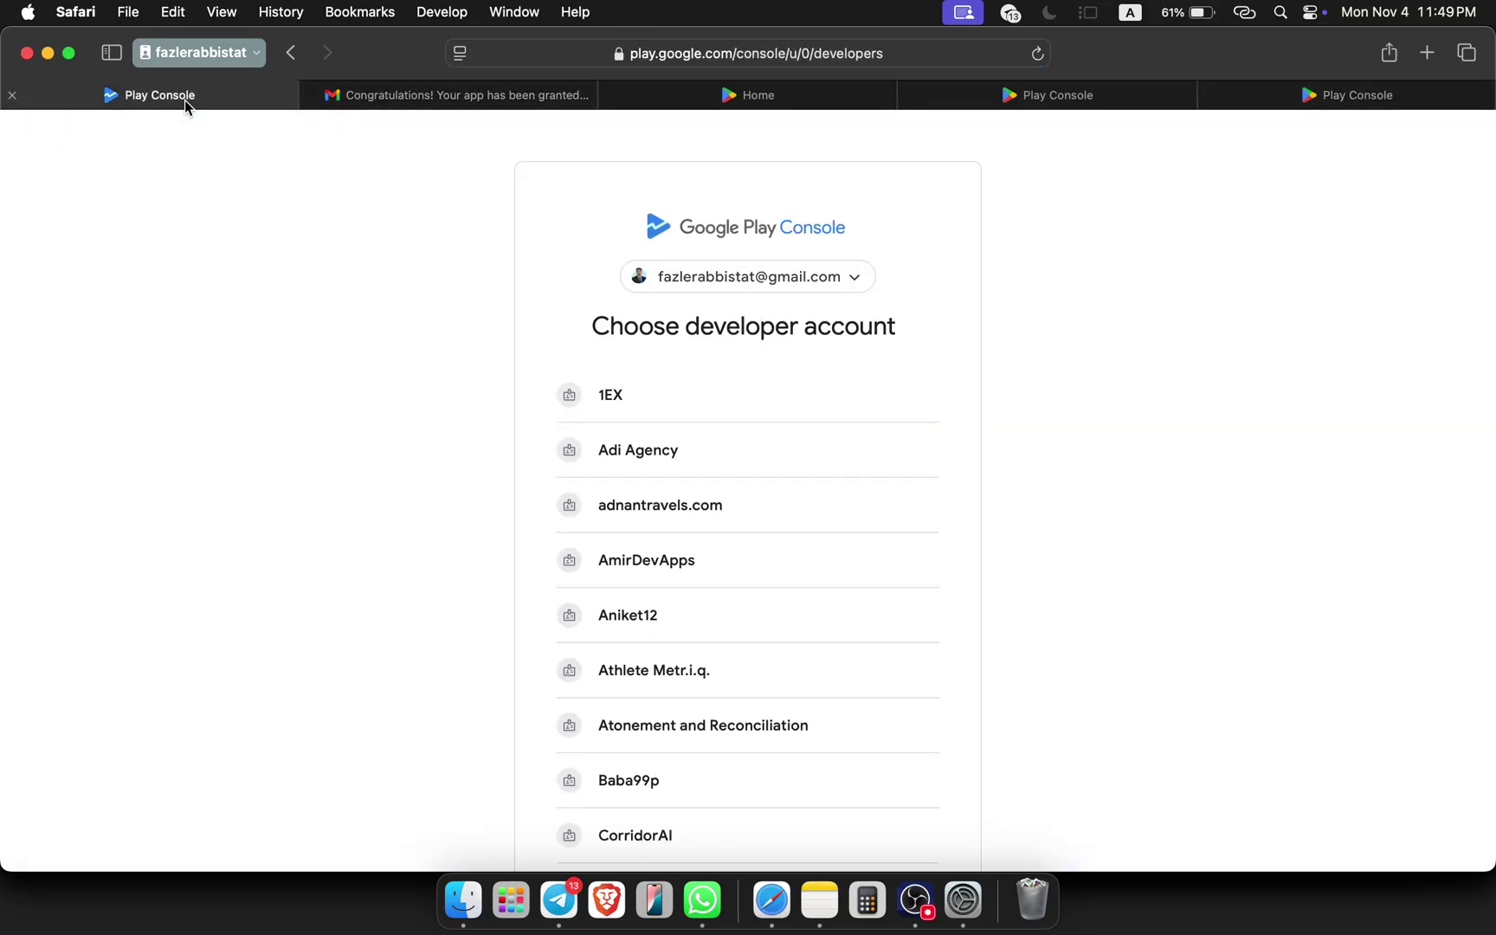
click(395, 87)
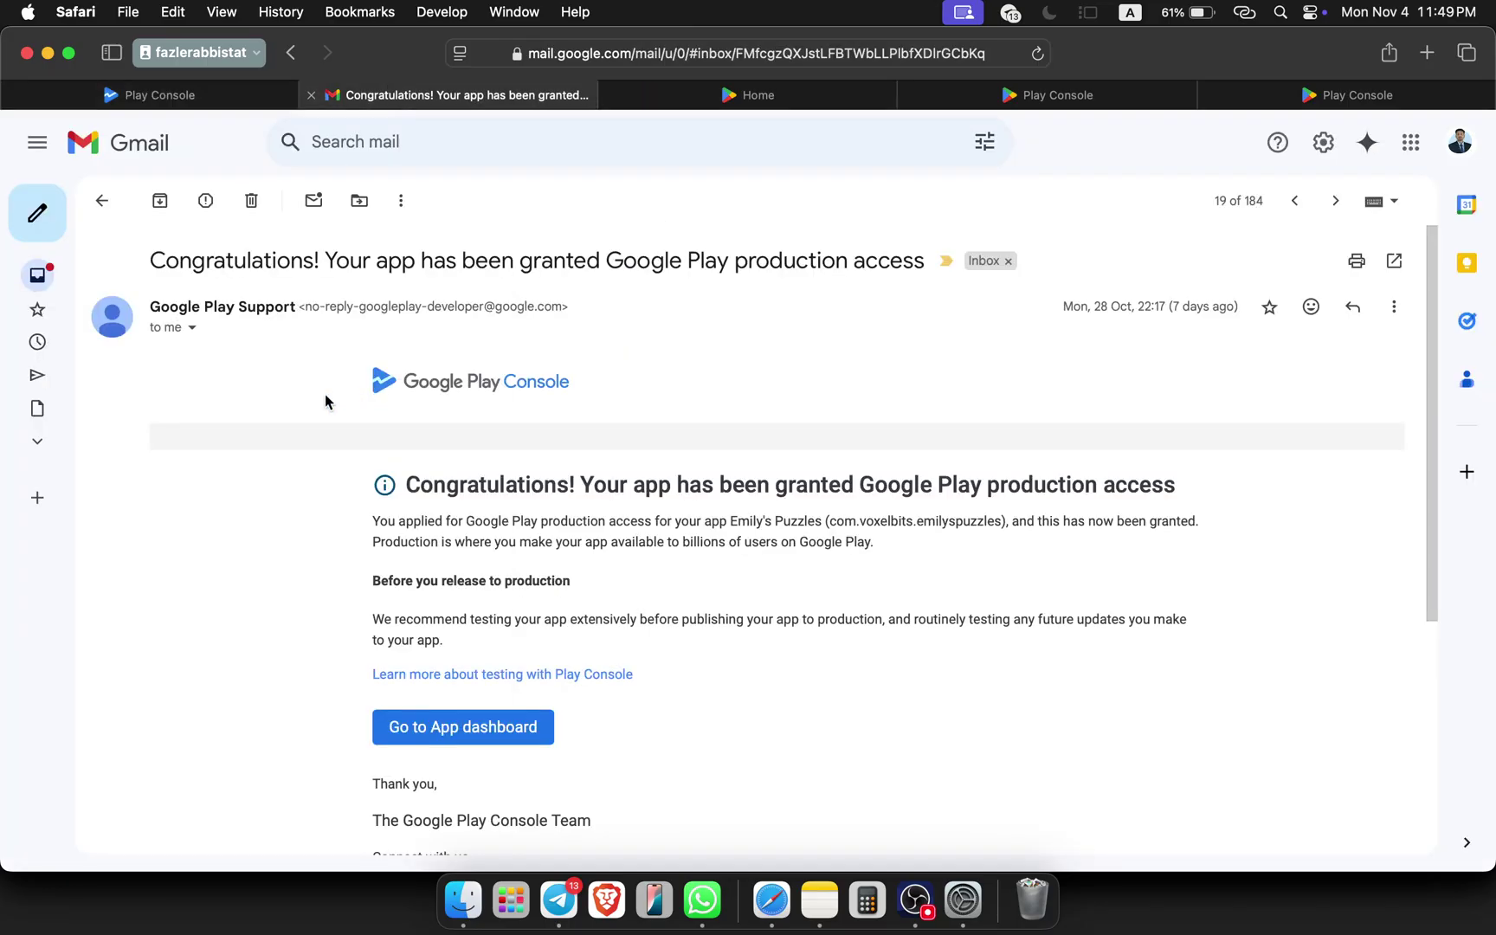
click(102, 206)
scroll(524, 546, down, 3)
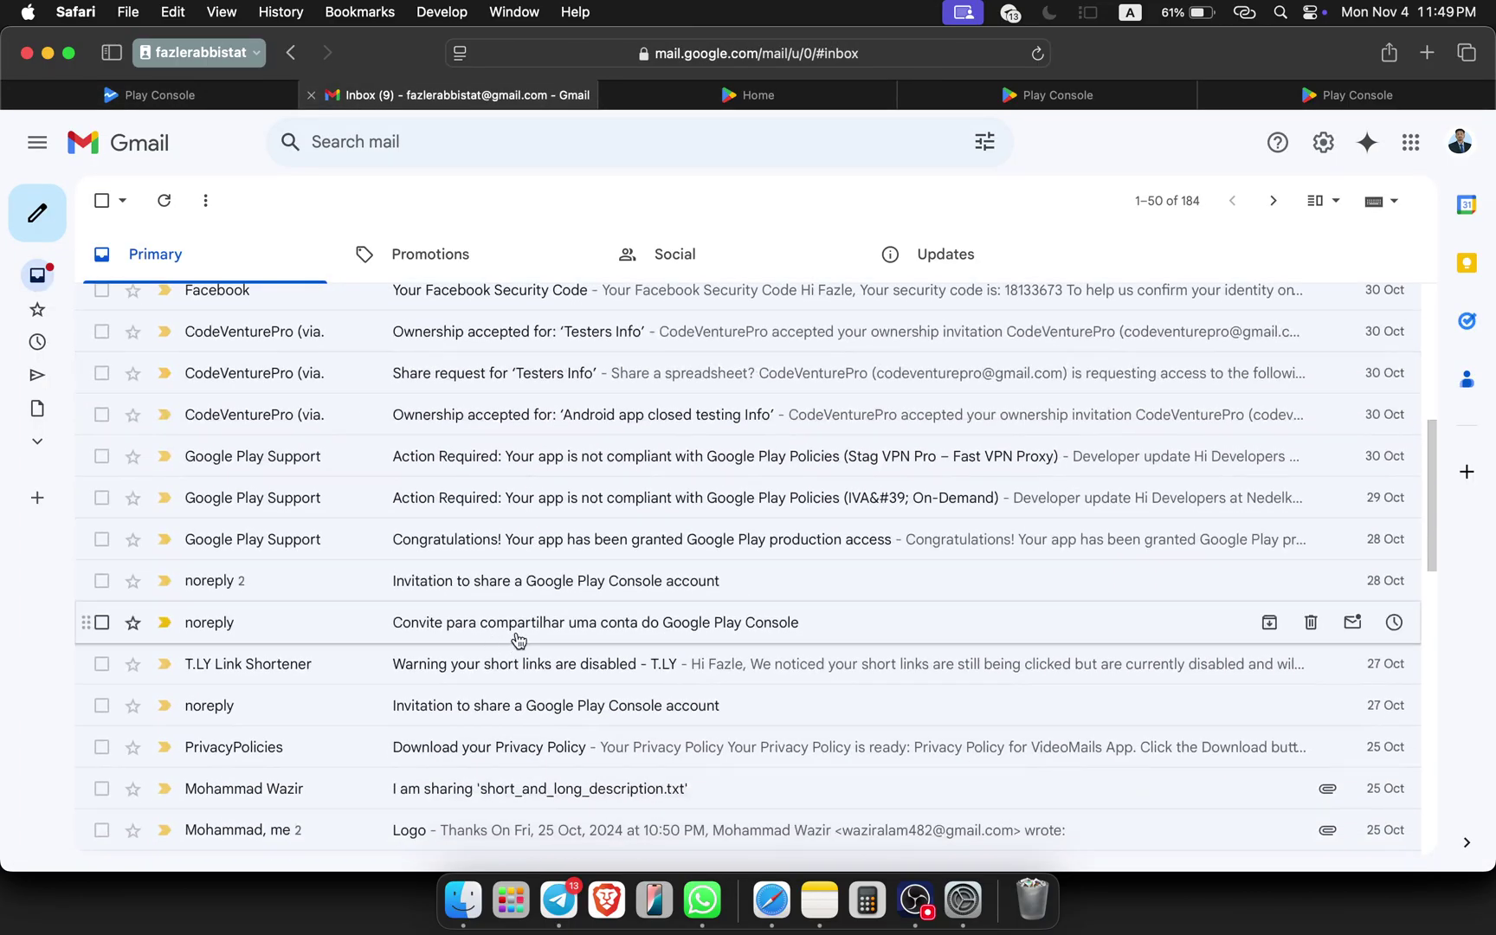
scroll(518, 640, down, 5)
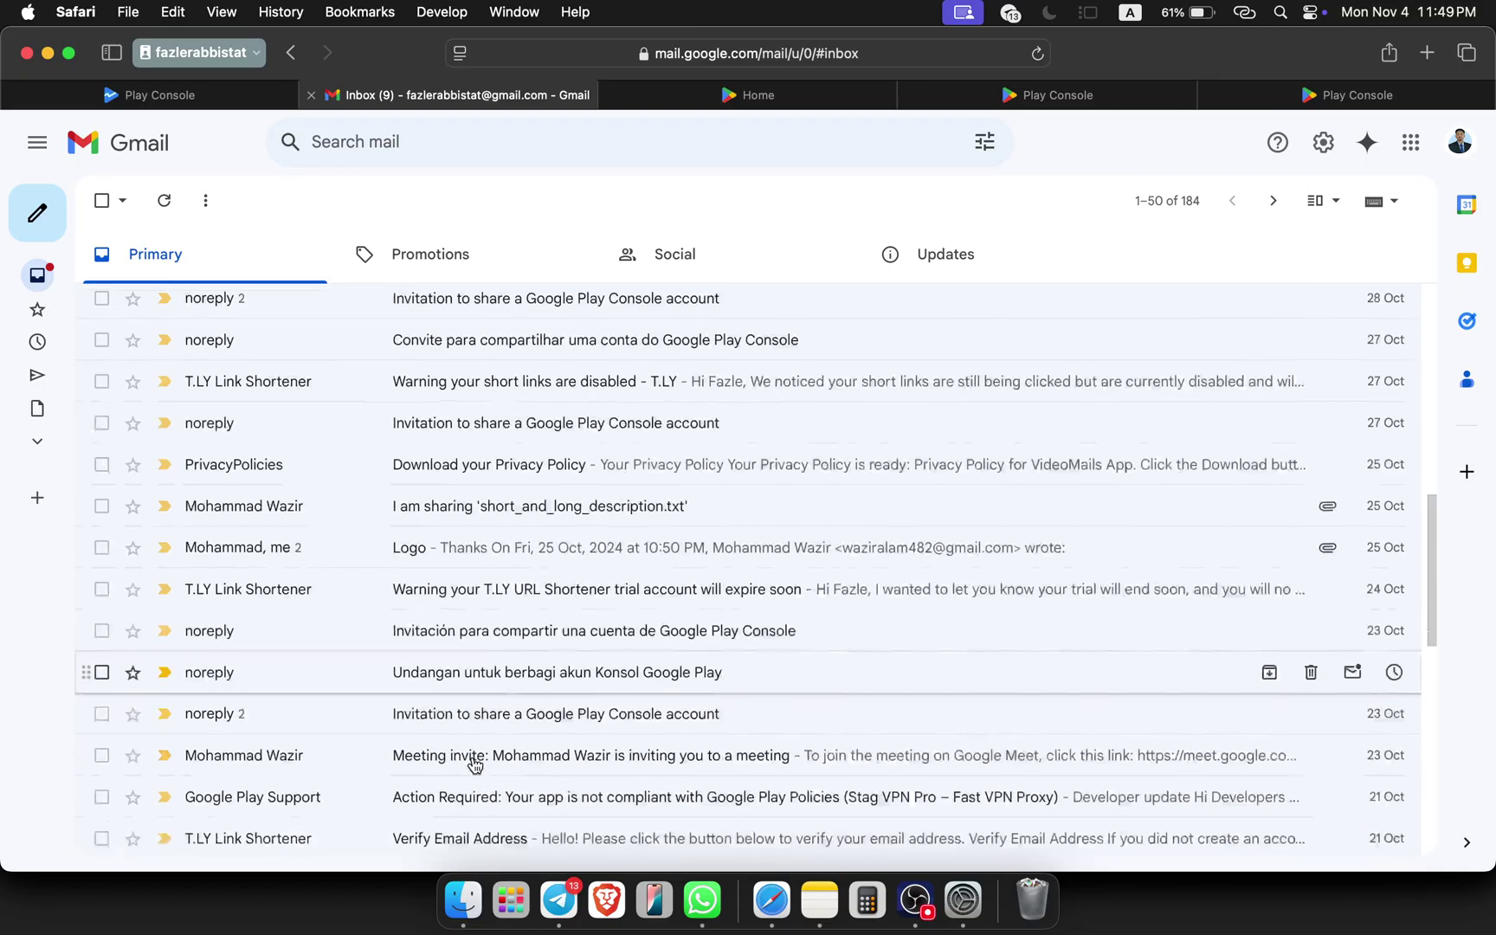
scroll(474, 765, down, 4)
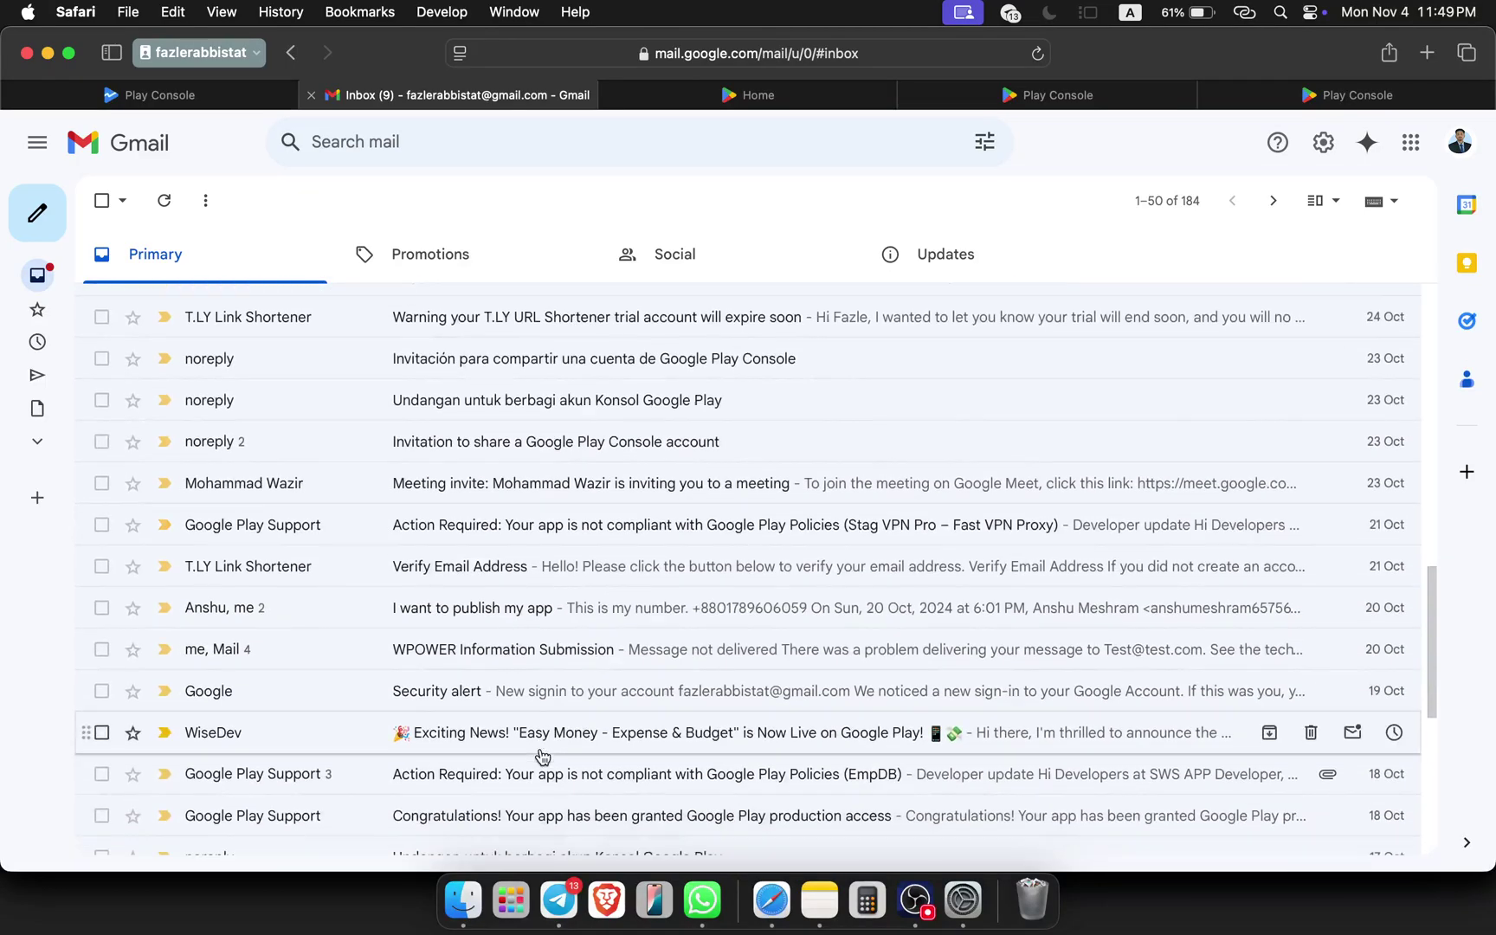
scroll(524, 752, down, 1)
click(500, 743)
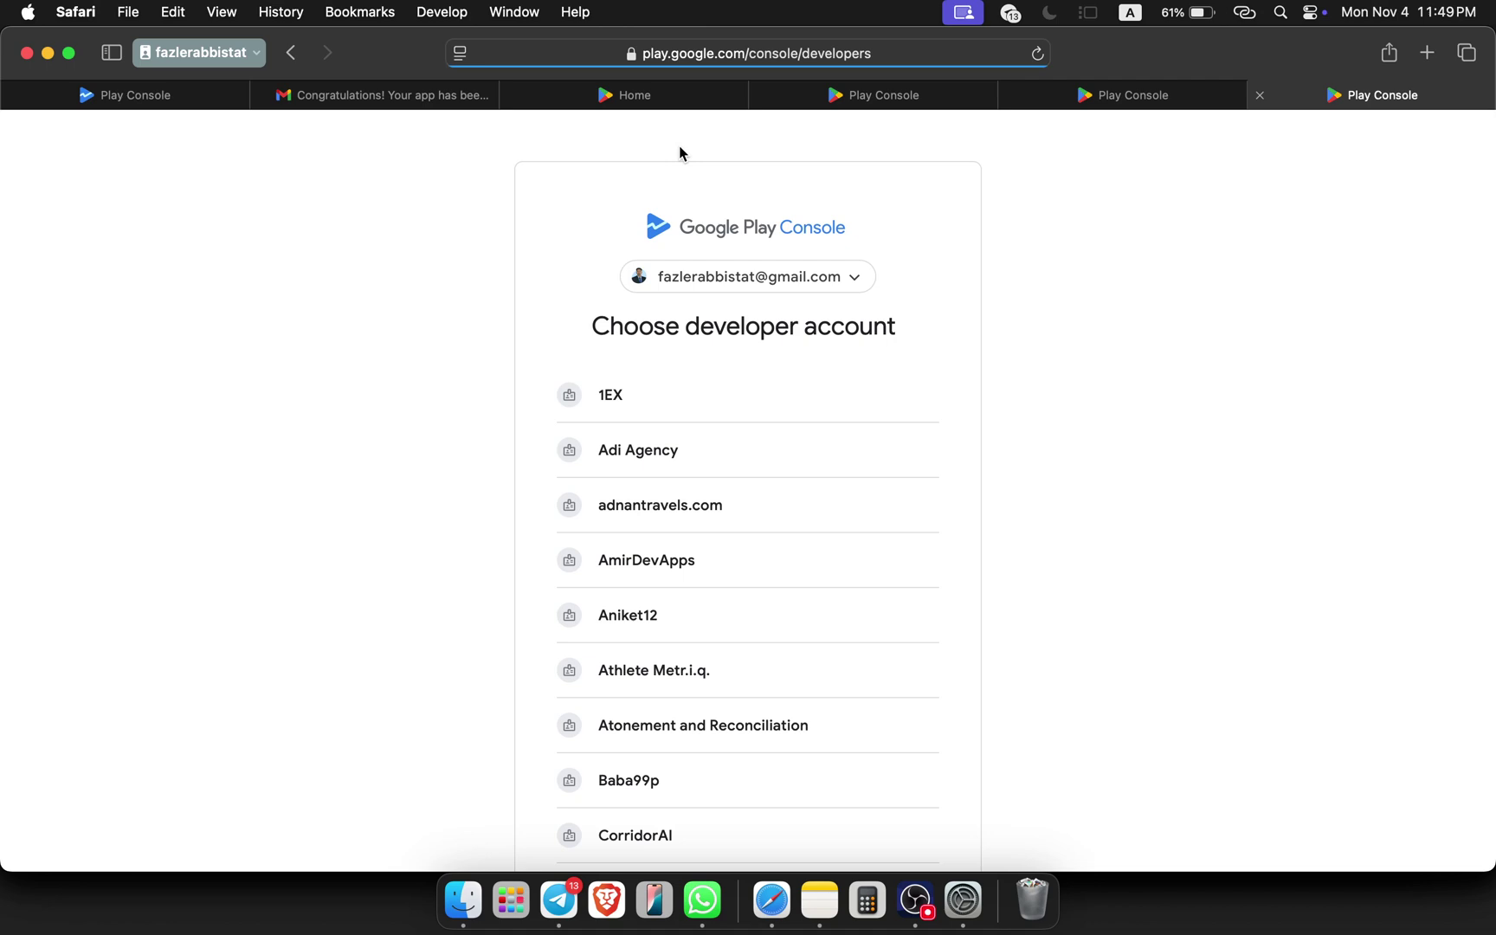
- Return to the Choose developer account list and pick one of the personal developer accounts
click(359, 95)
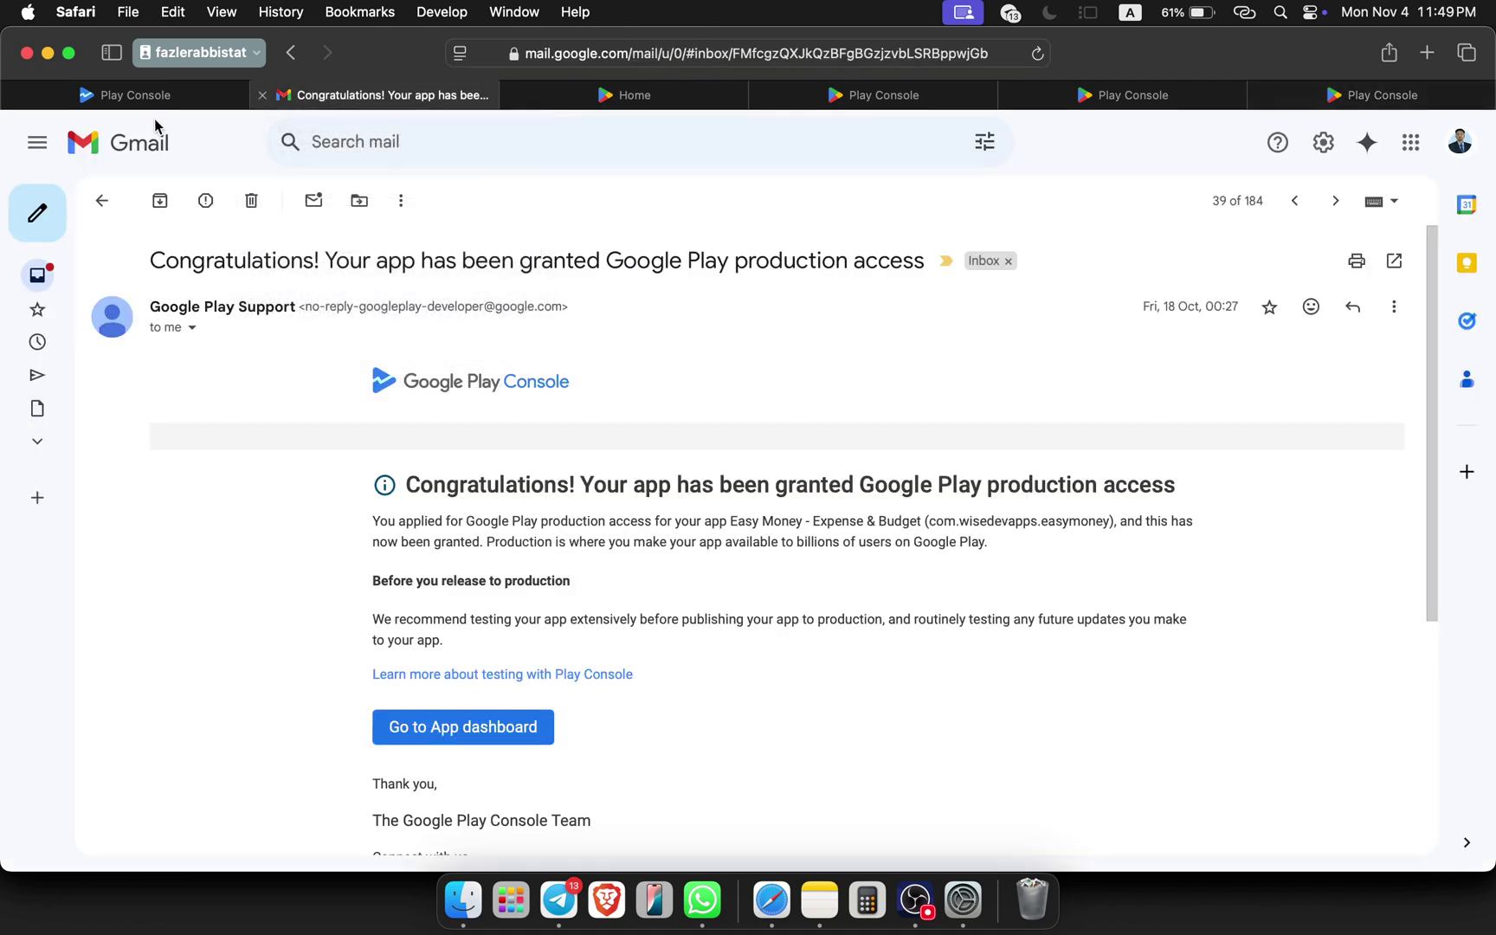
click(147, 97)
scroll(728, 397, down, 5)
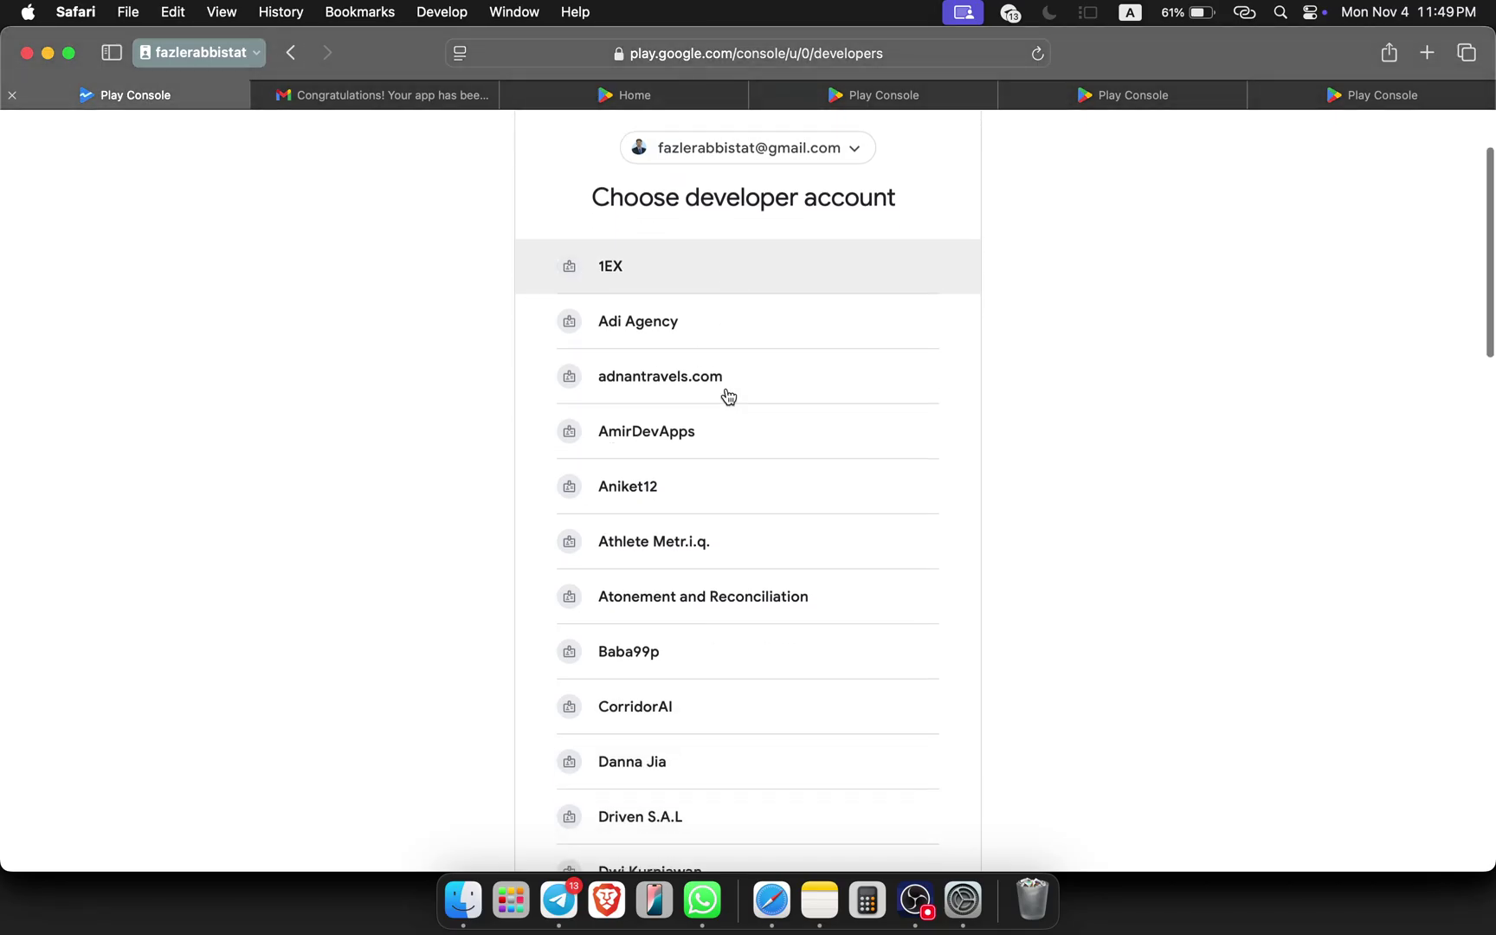
scroll(725, 474, down, 1)
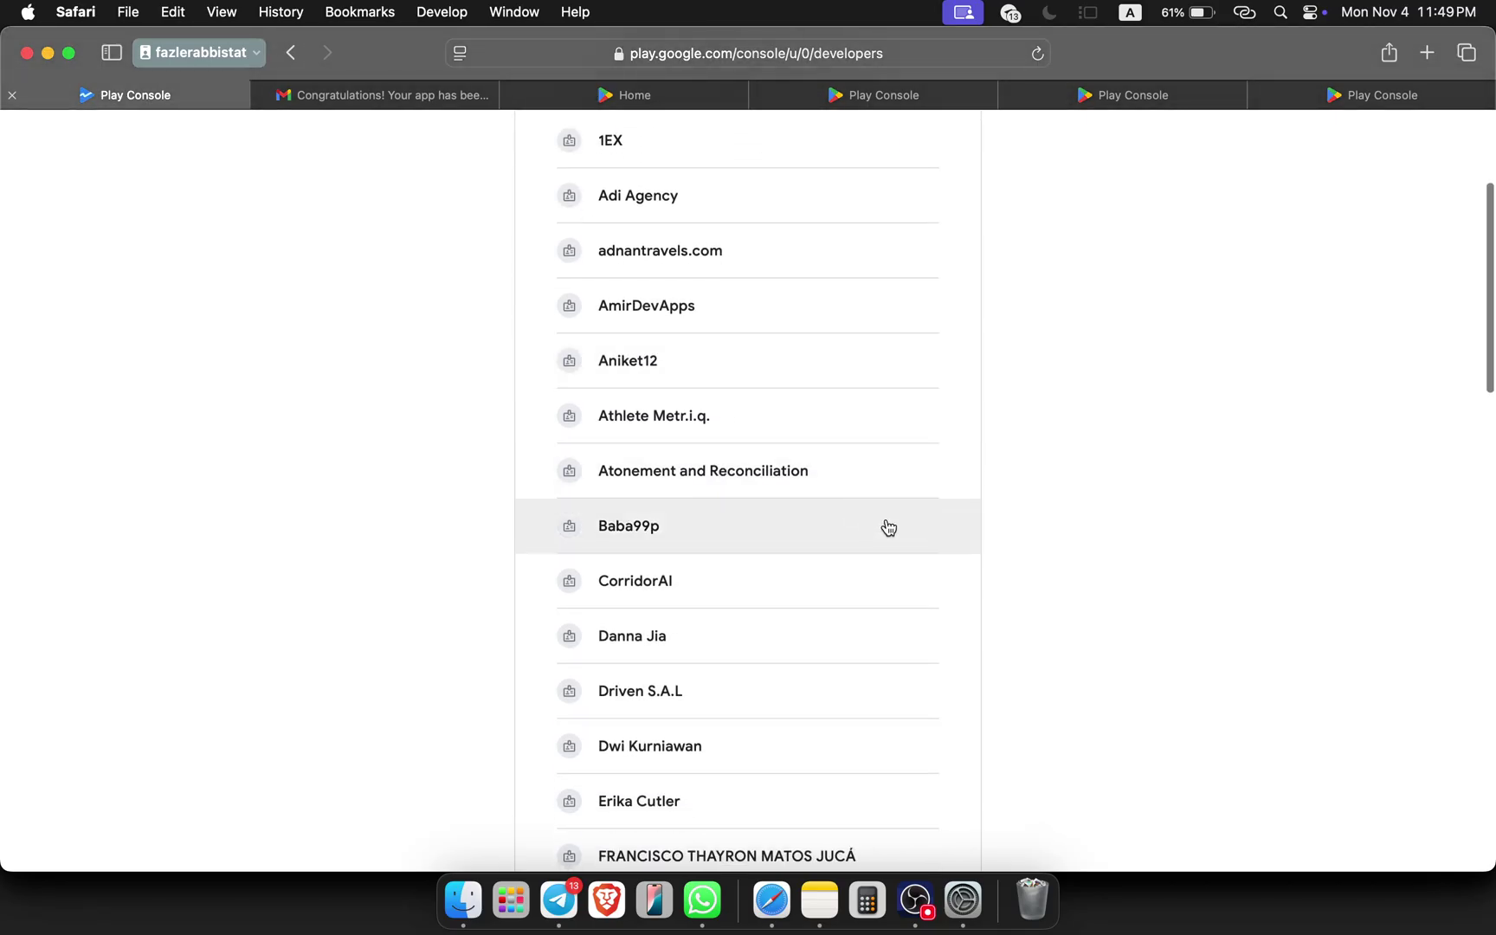
scroll(750, 516, down, 5)
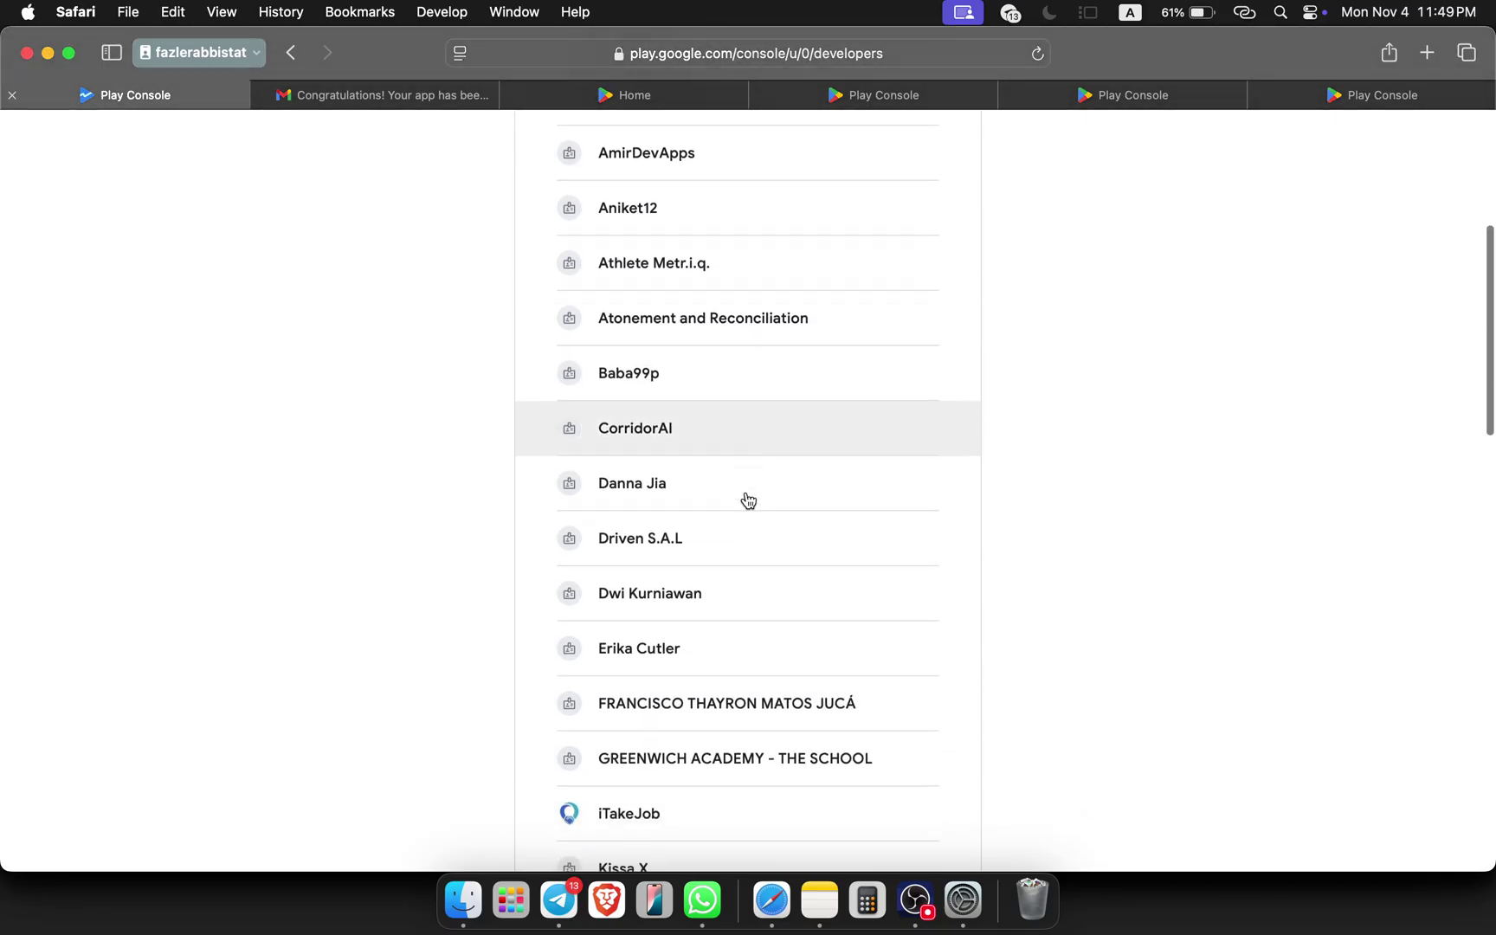
scroll(748, 501, down, 3)
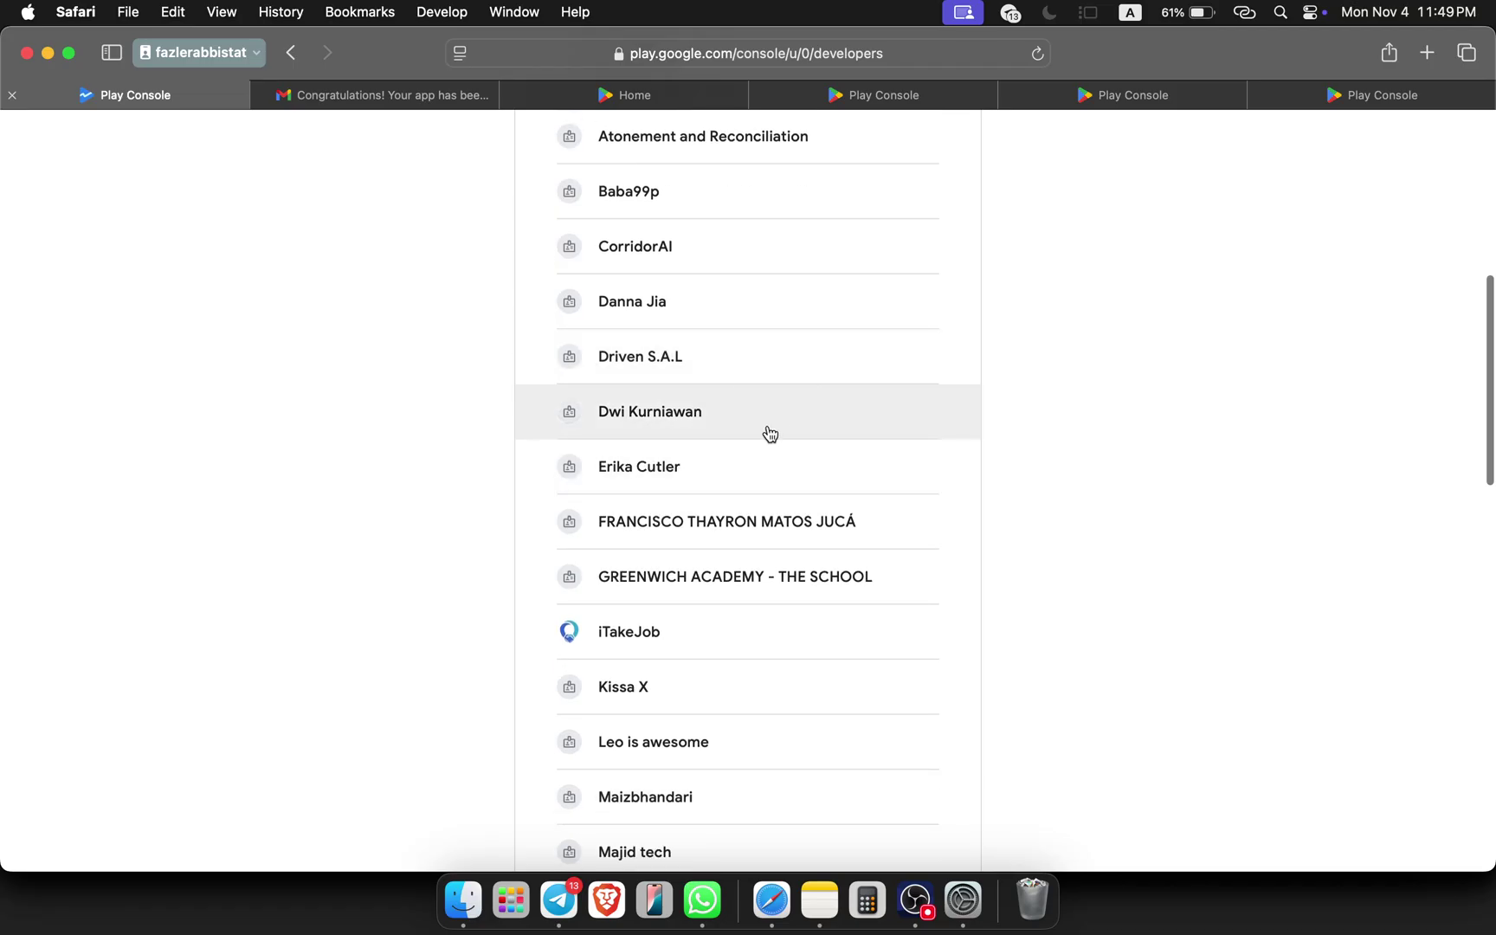
scroll(770, 433, down, 3)
scroll(769, 434, up, 3)
click(675, 407)
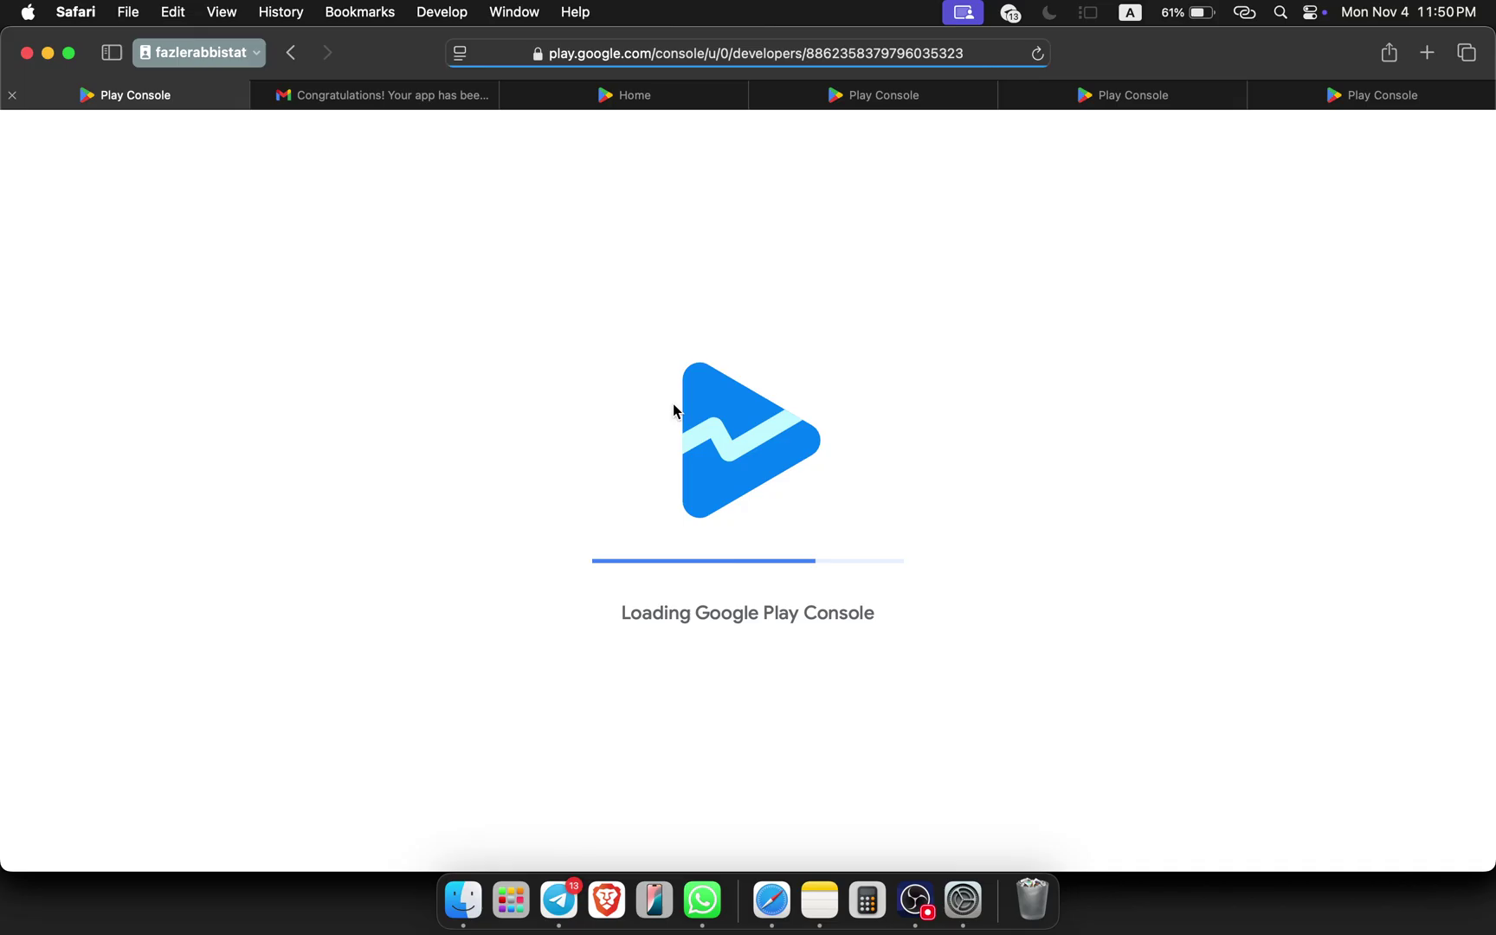
- Open GardnerCam's dashboard, highlight its '13 days continuously' tester progress, then open the developer account list
scroll(782, 706, down, 3)
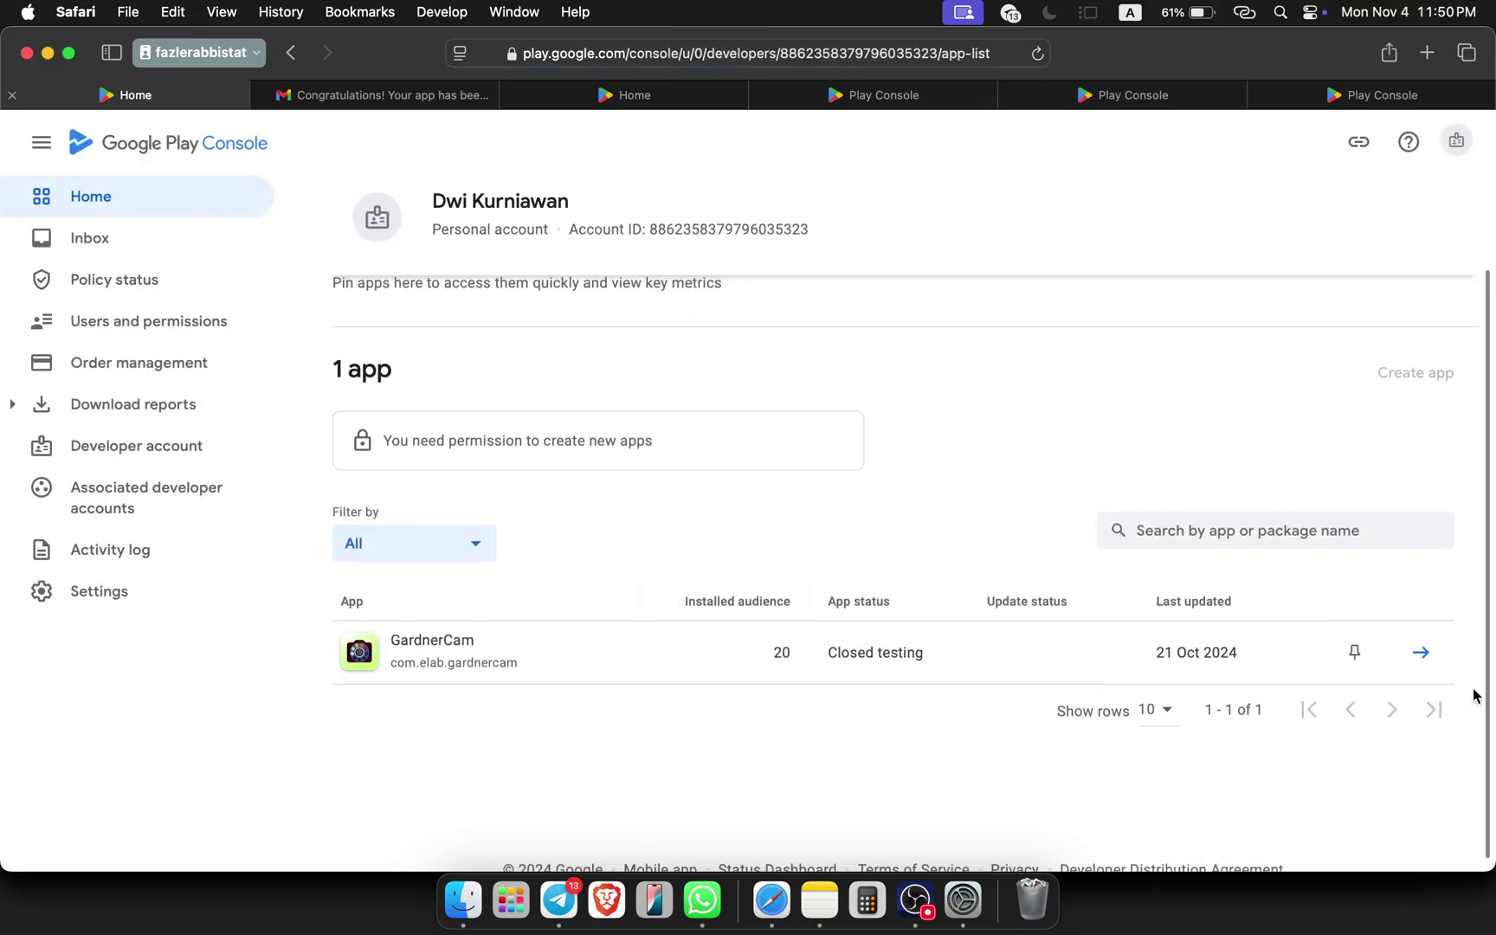
click(1425, 664)
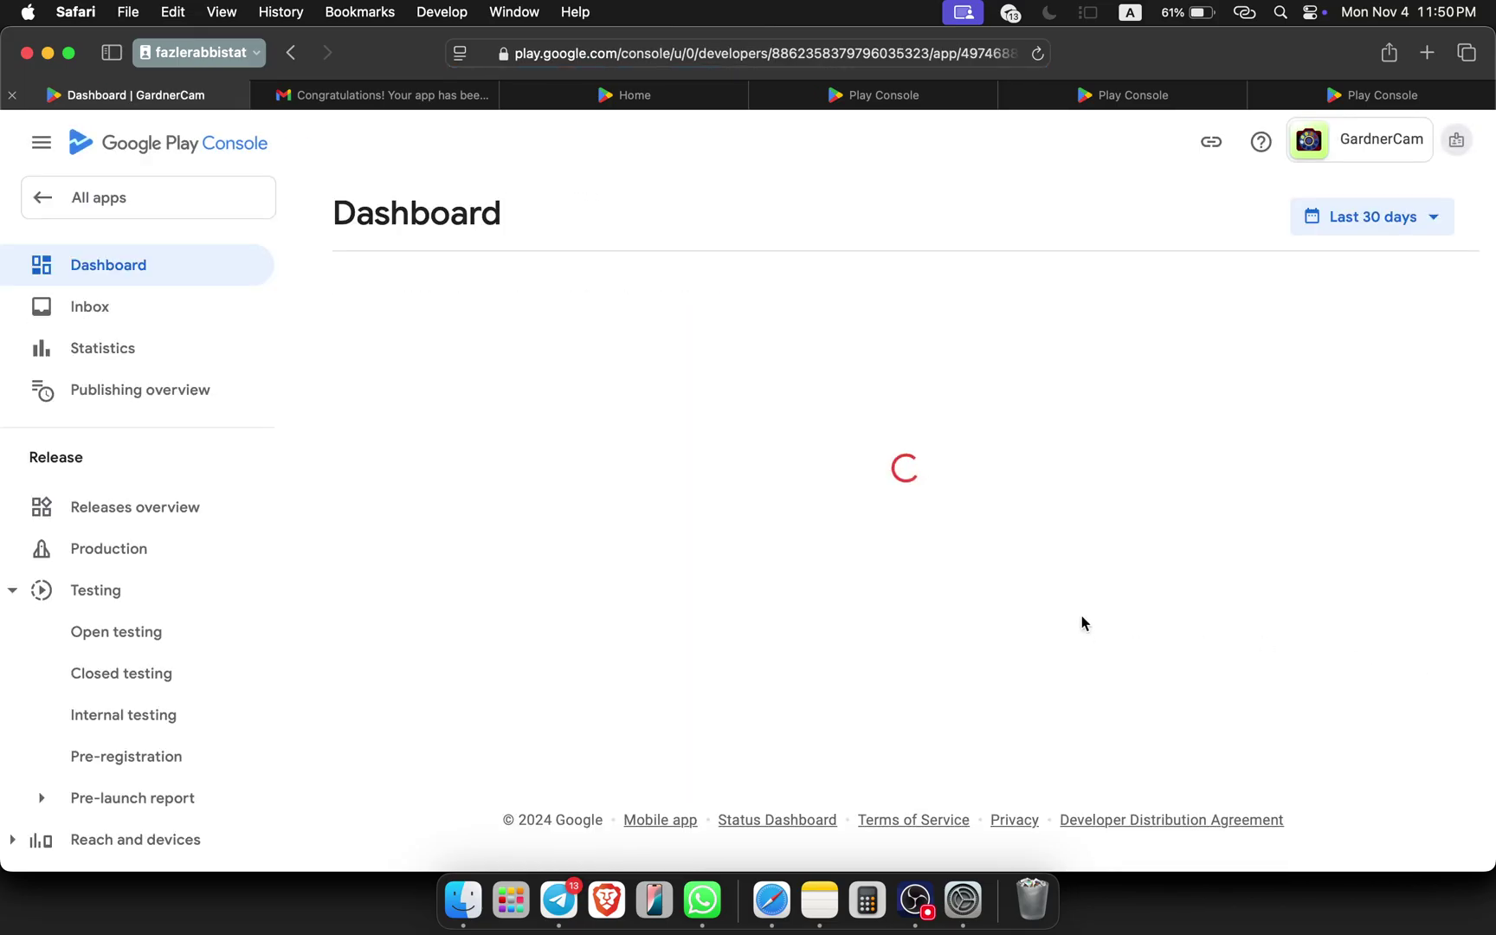
scroll(972, 577, down, 10)
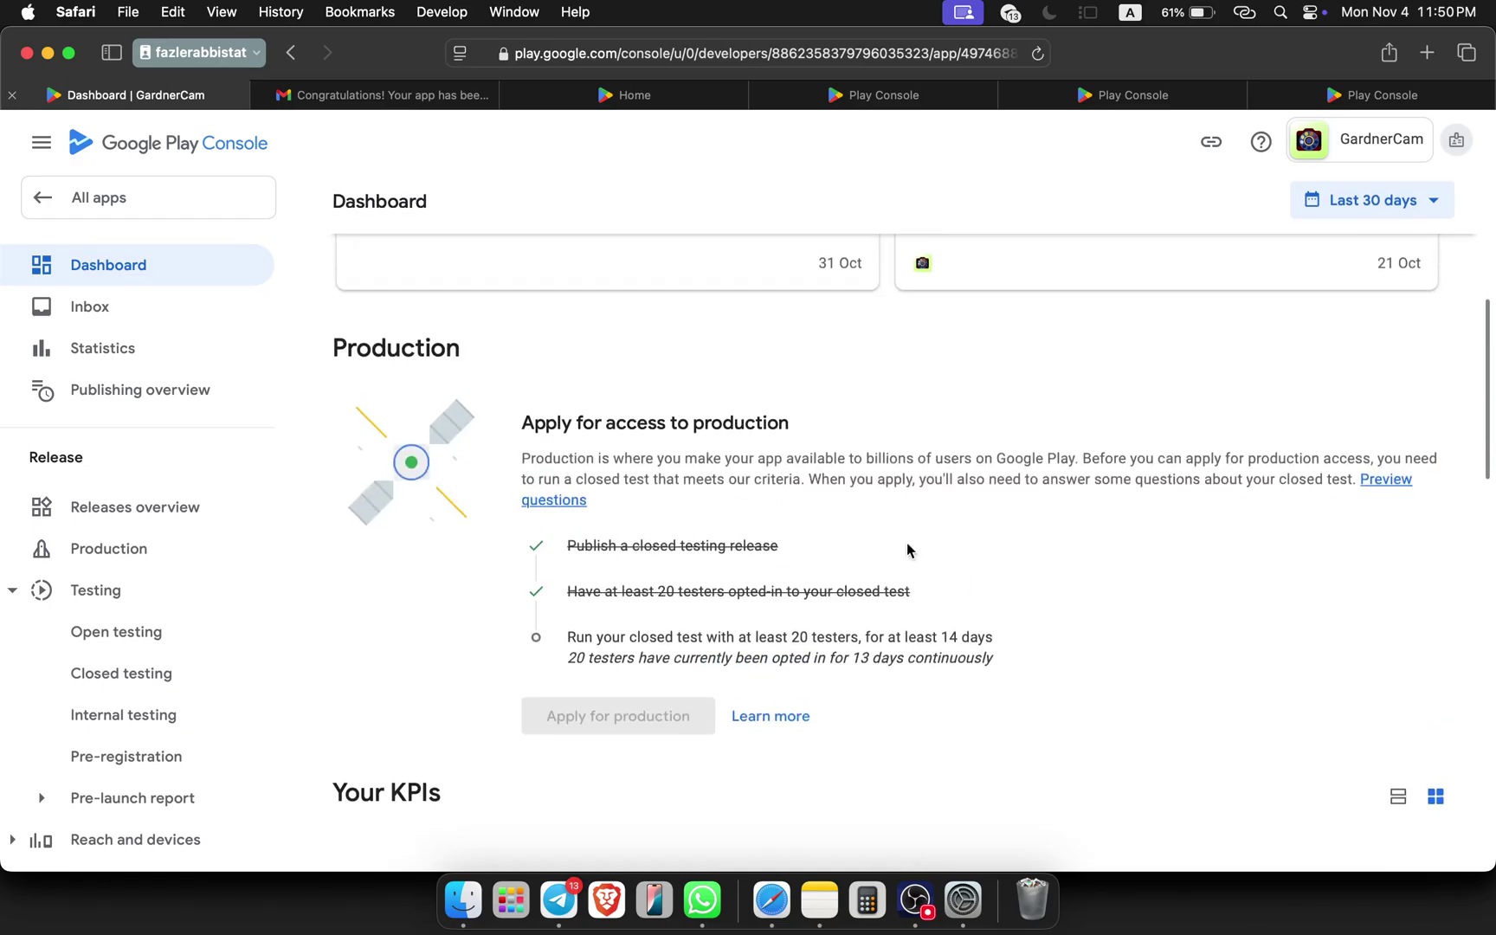
mouse_move(859, 604)
drag(855, 599, 991, 604)
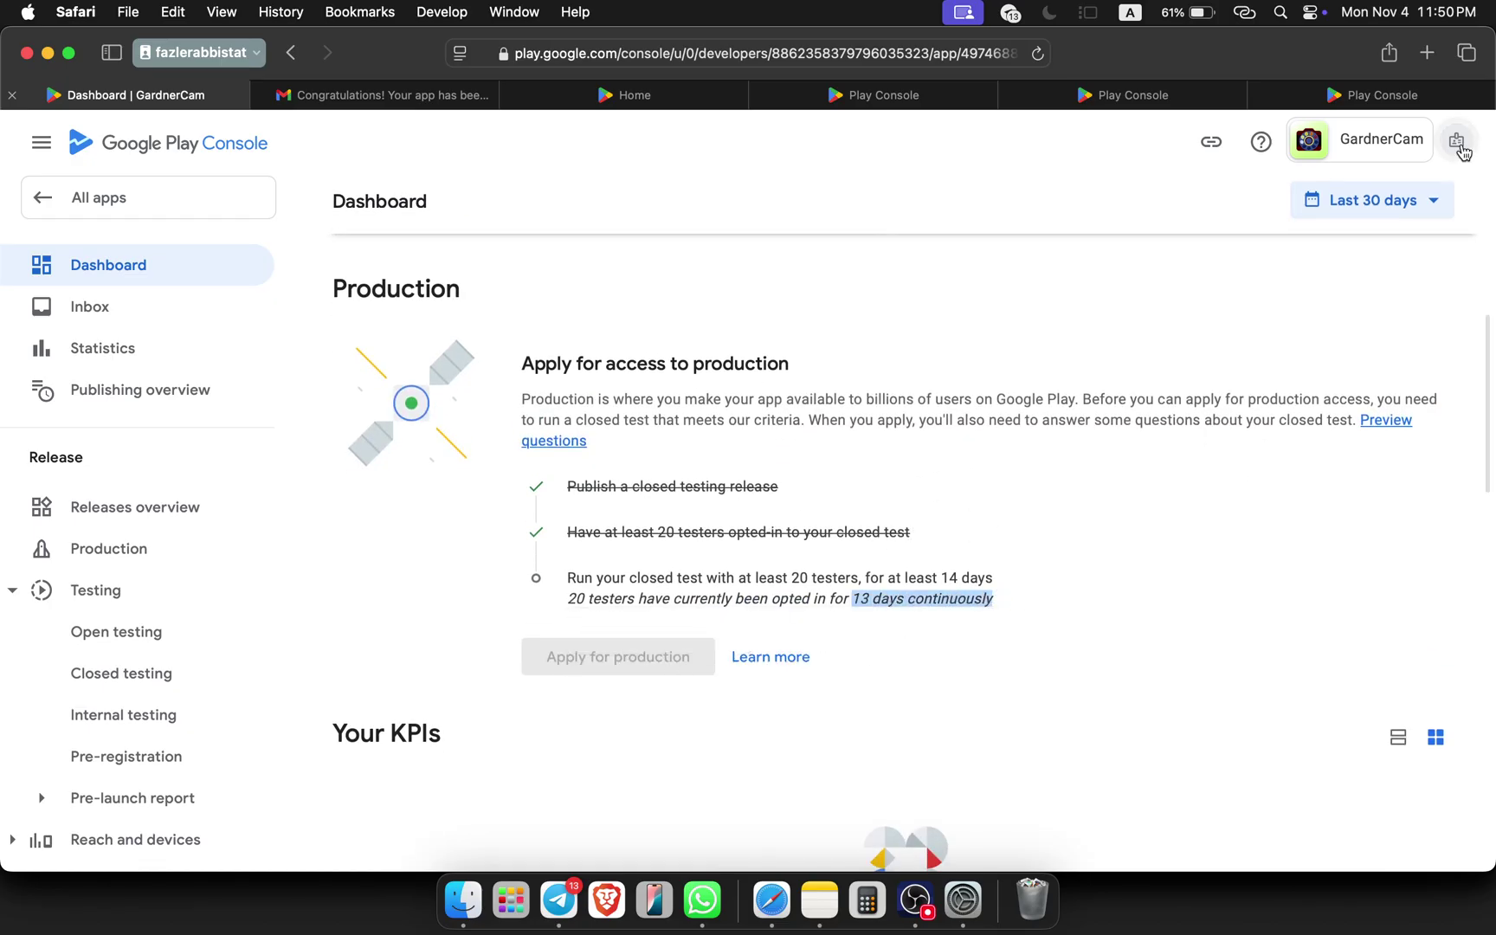
click(1457, 140)
- Switch to the personal account whose HD Animal Wallpapers update is in review, then browse the account list again
scroll(1230, 377, down, 15)
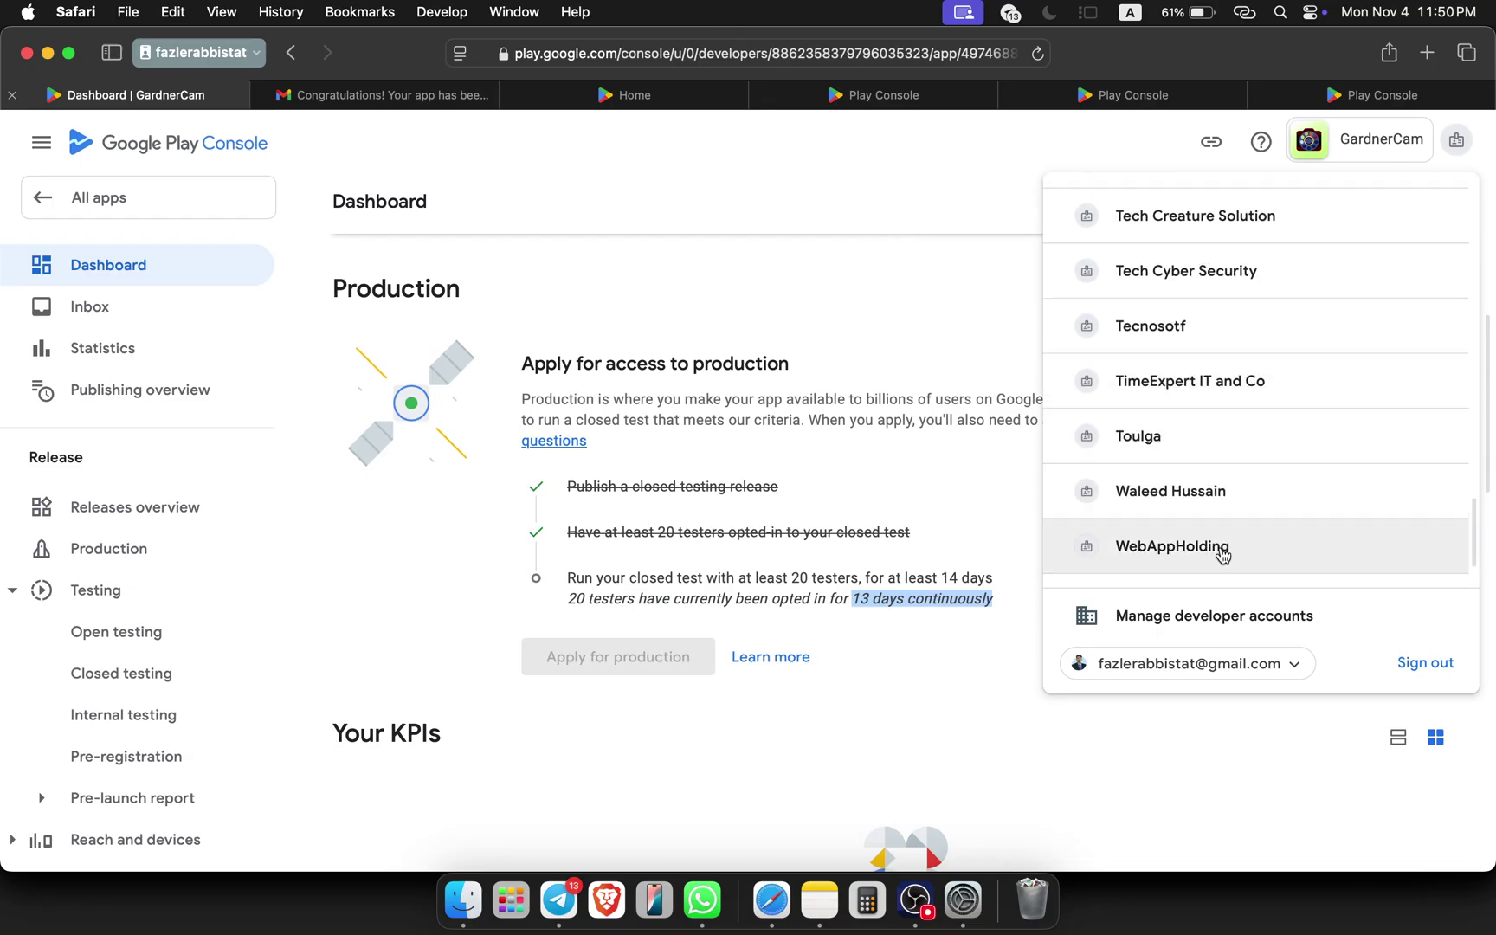
scroll(1217, 520, down, 3)
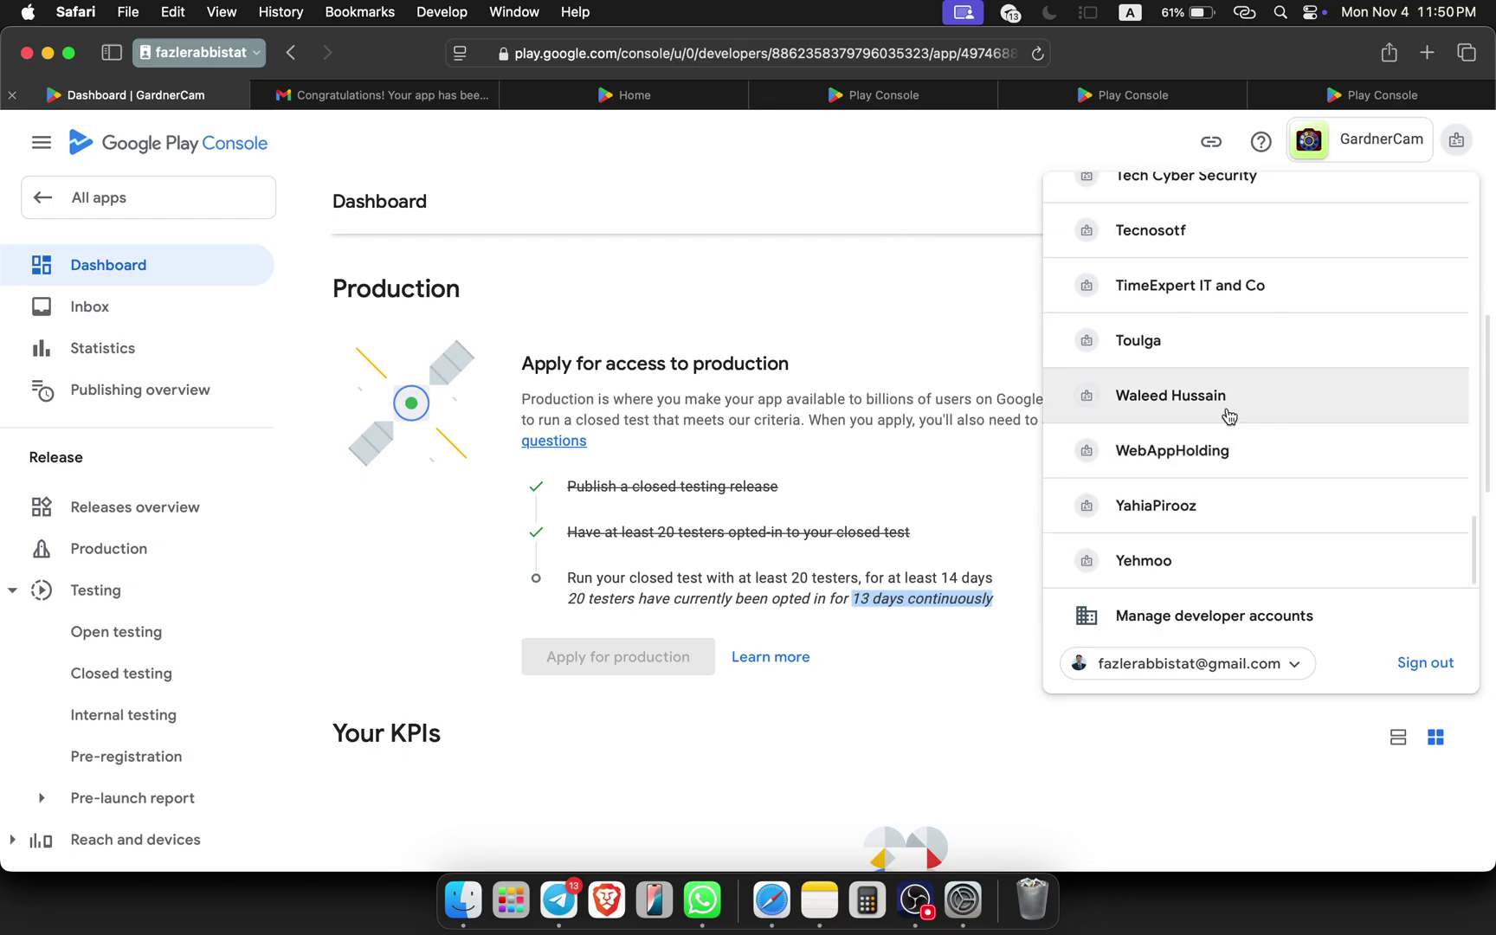
click(1208, 417)
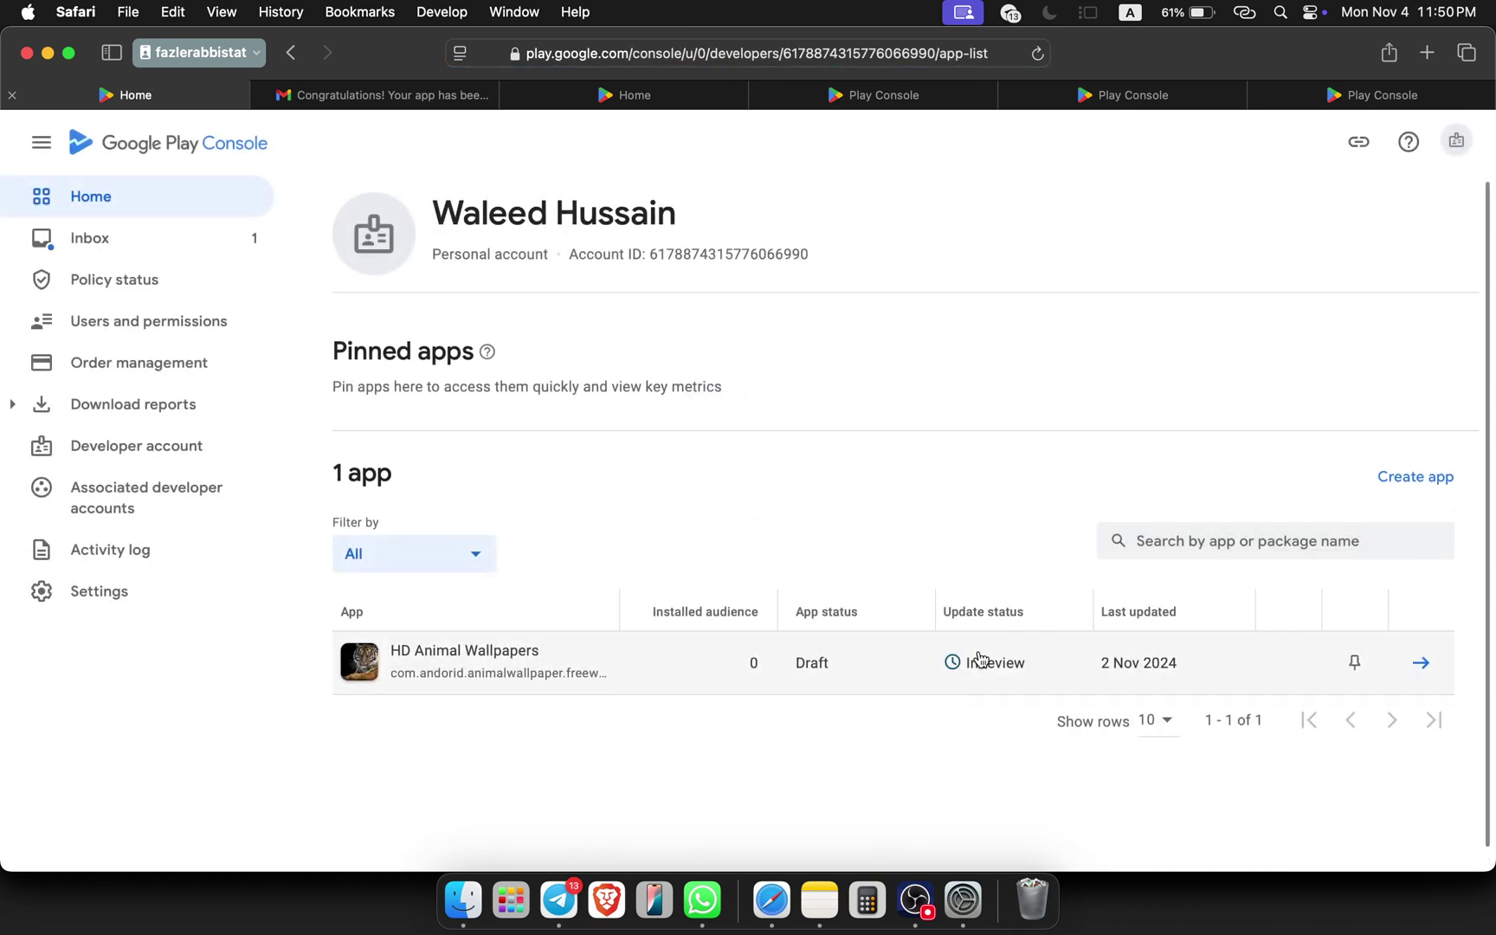
click(1467, 145)
scroll(1287, 398, down, 15)
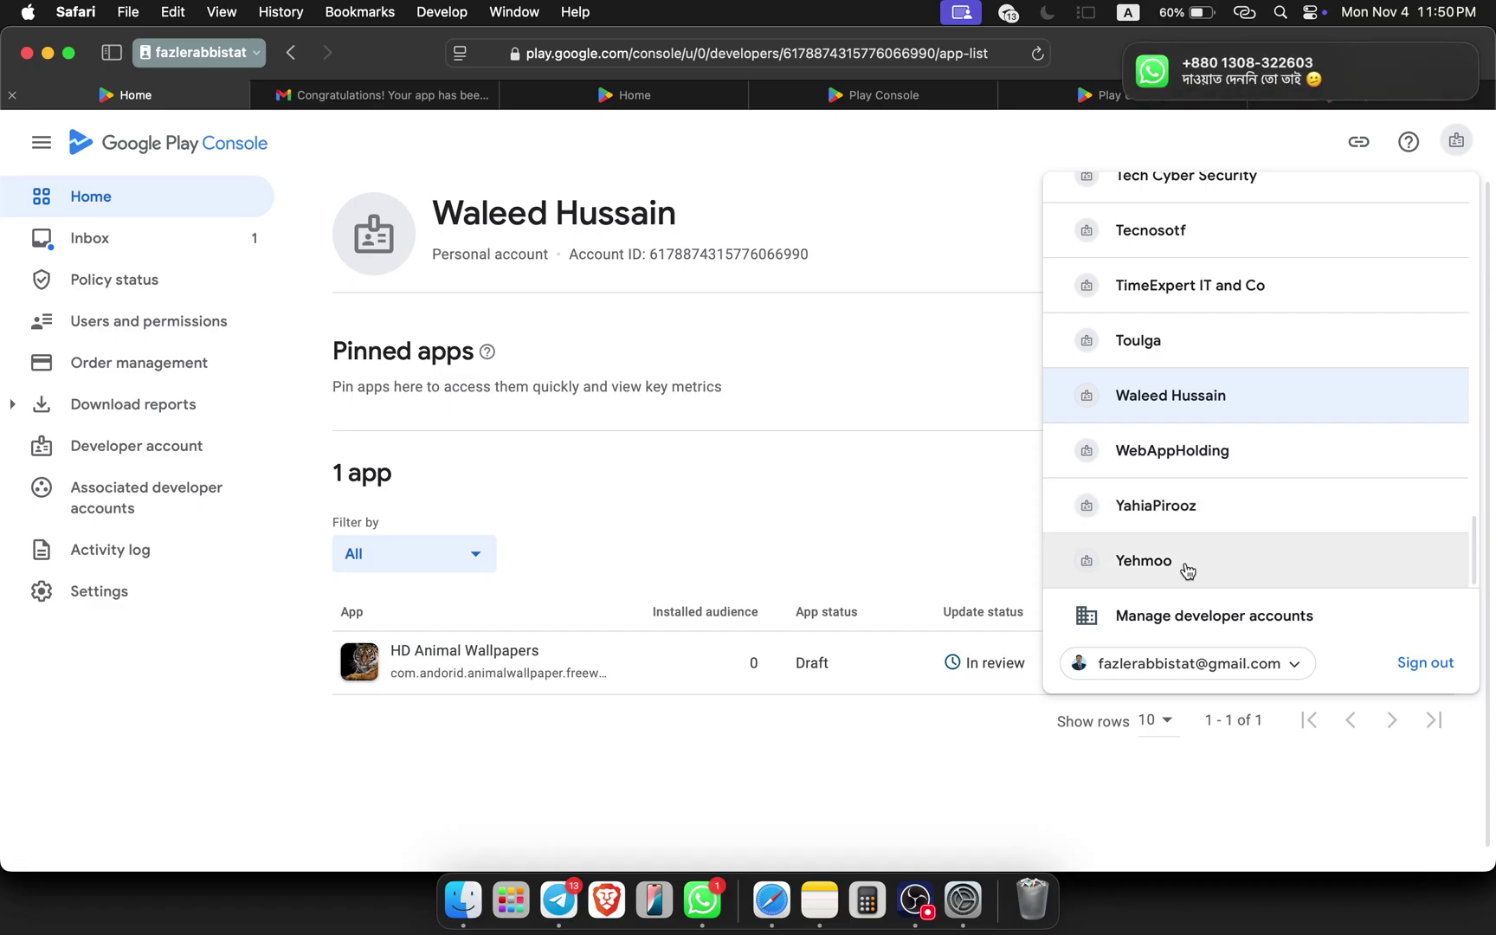
scroll(1208, 546, up, 15)
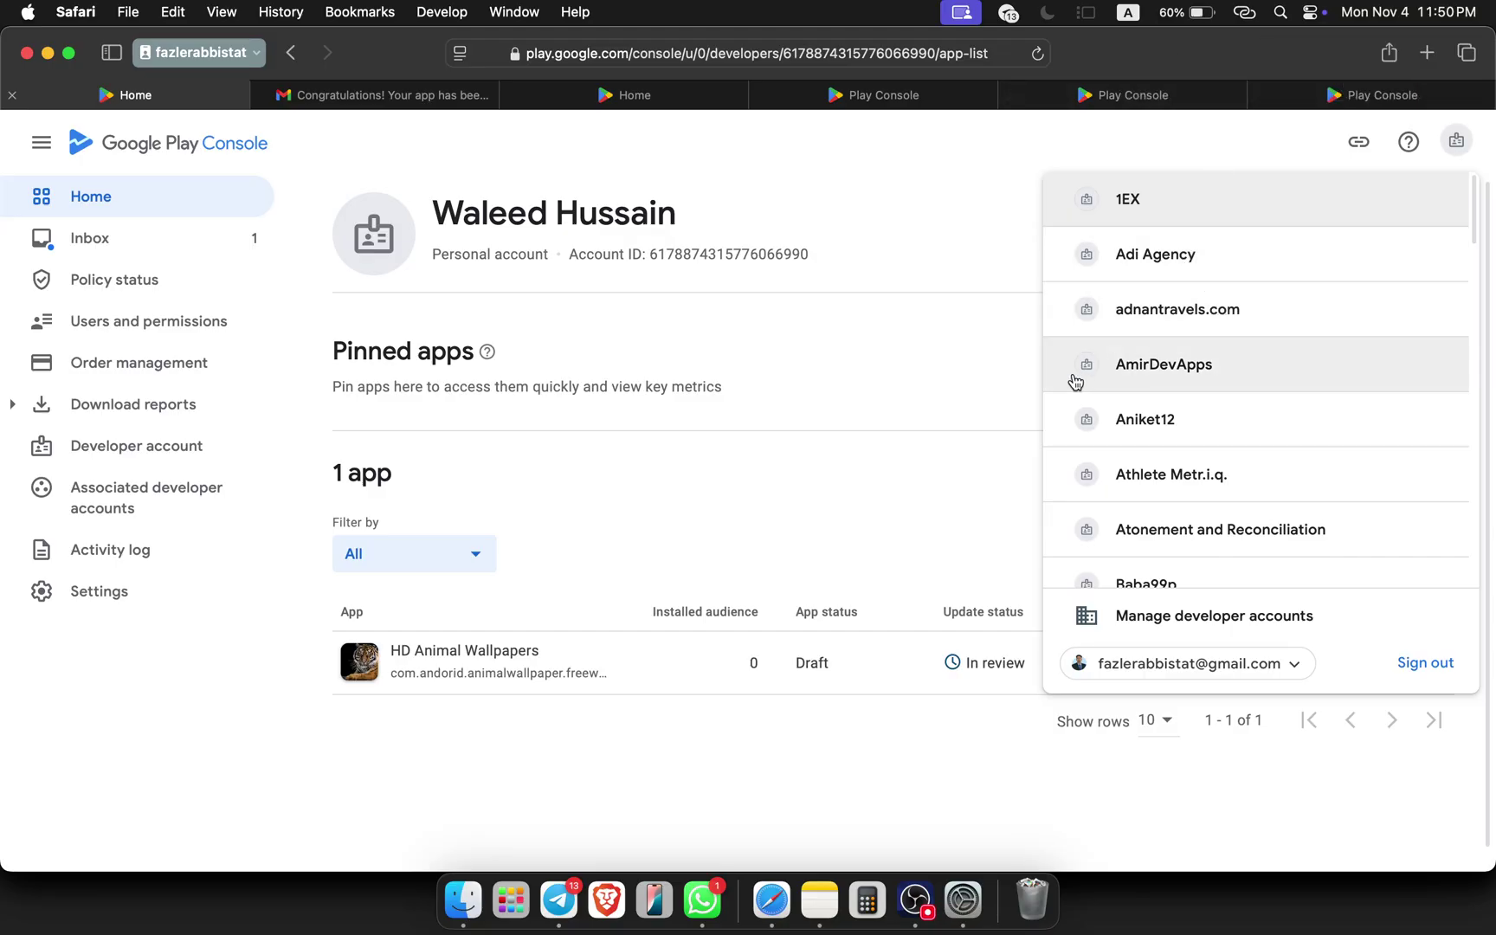
scroll(1230, 382, down, 15)
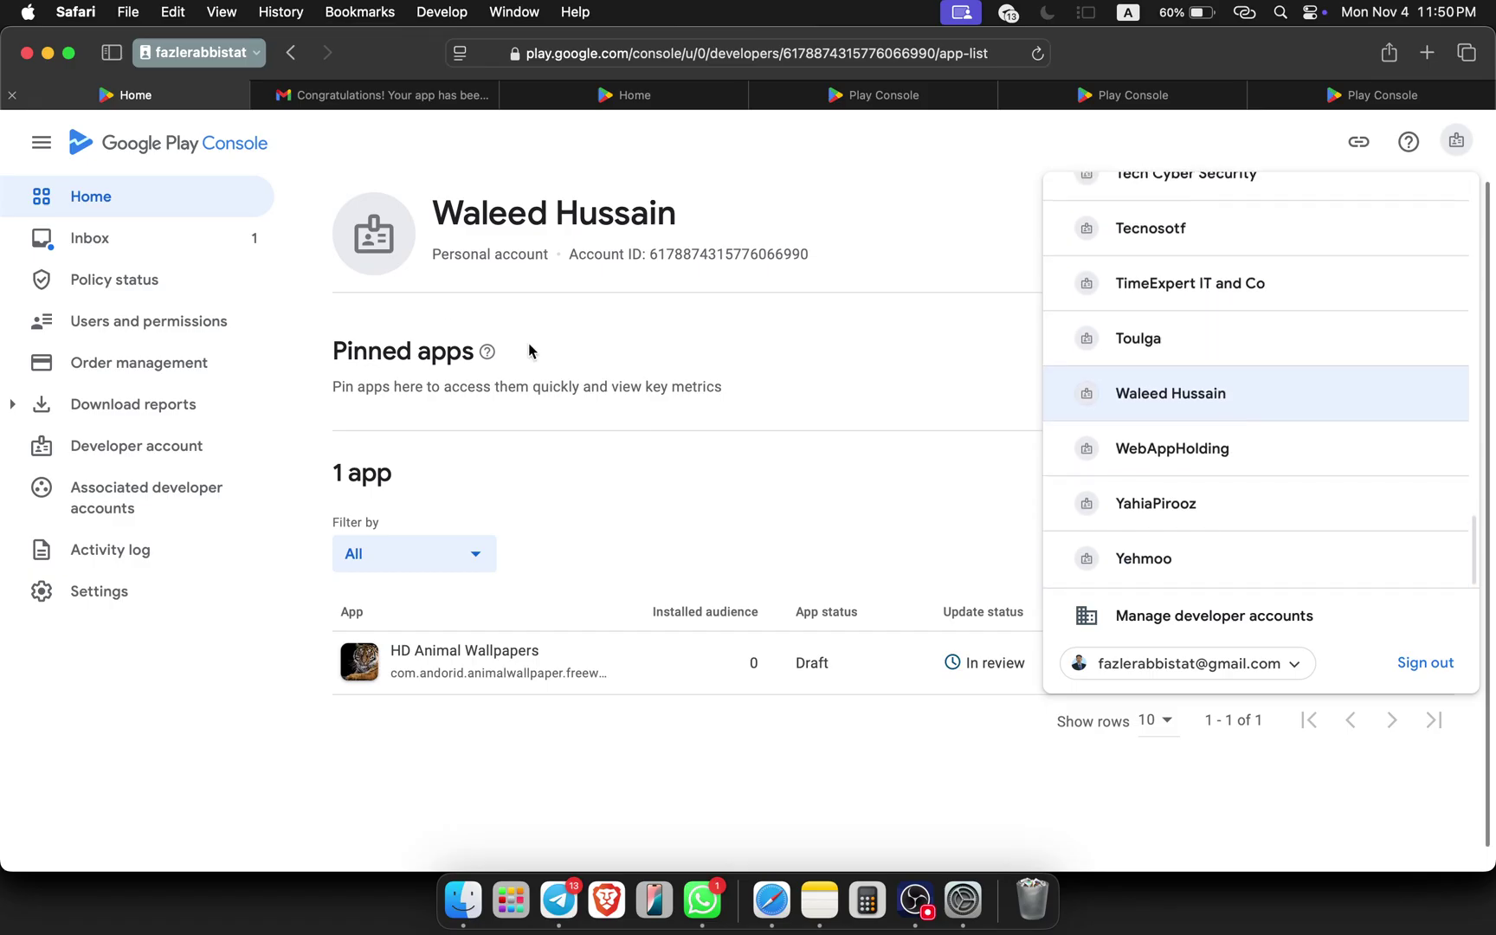
- In a new Safari window for another profile, load console.firebase.google.com, then the Play Console via play.google.com
click(256, 54)
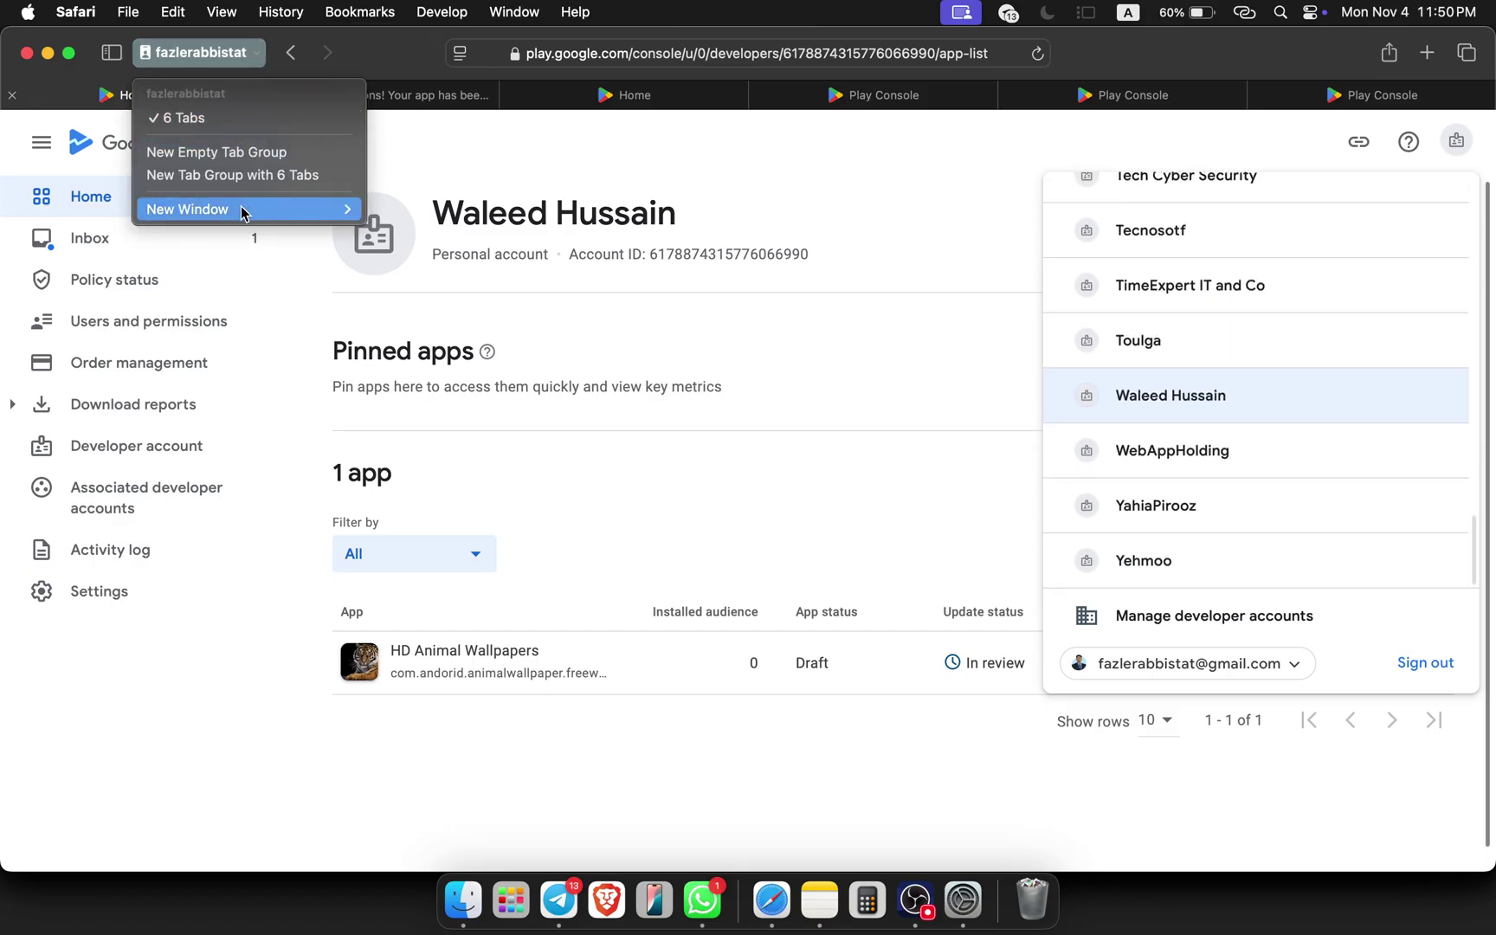
mouse_move(241, 209)
click(523, 280)
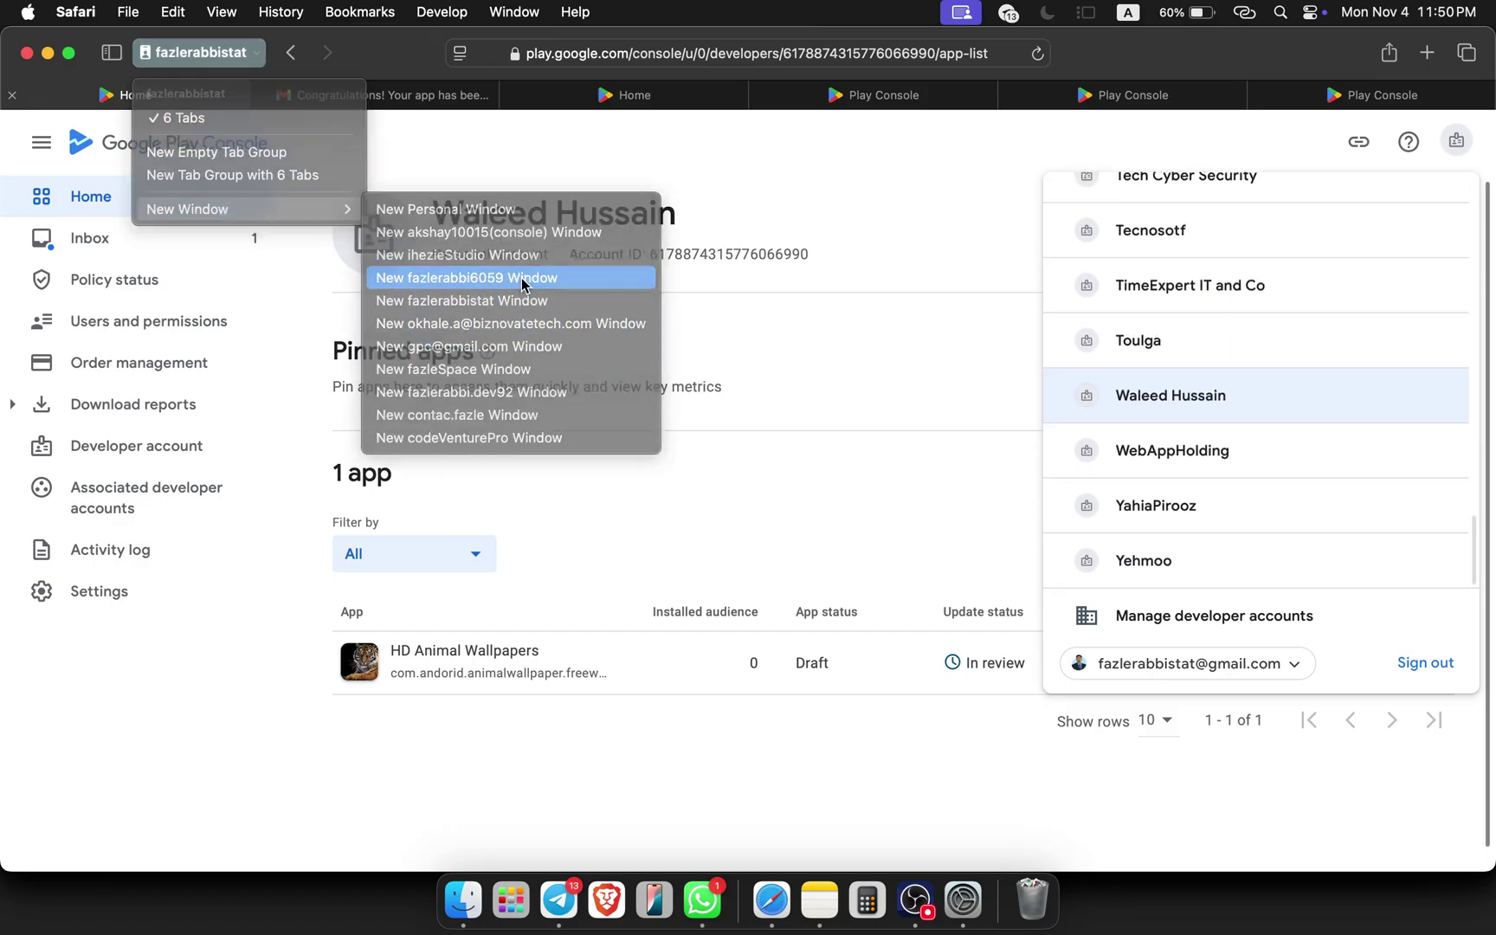
text(console.firebase.google.com)
key(Return)
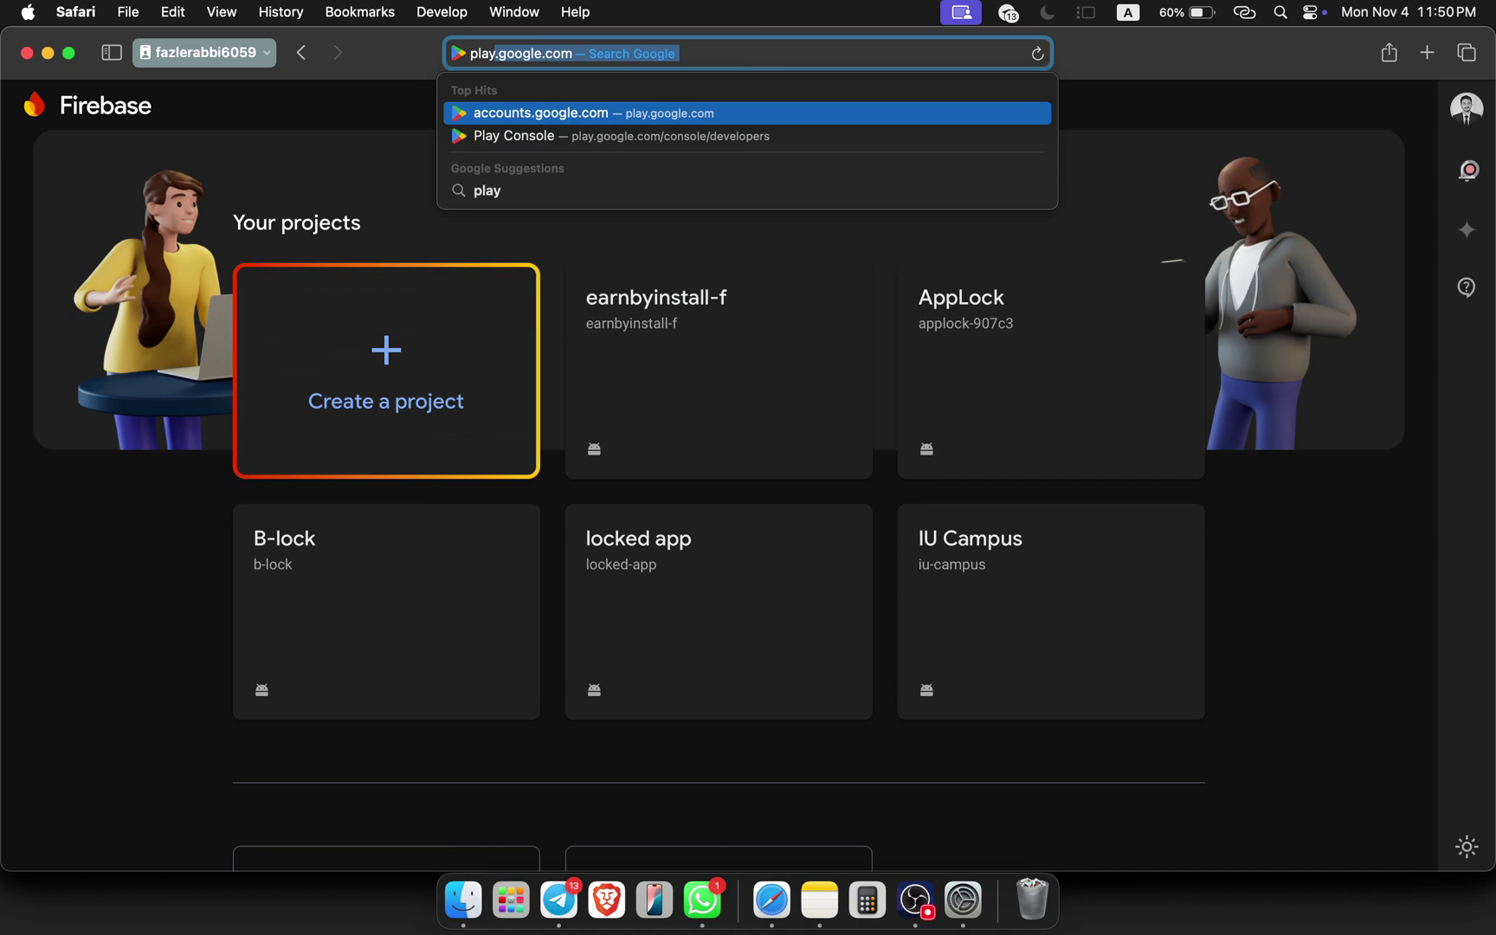
text(.google.com/)
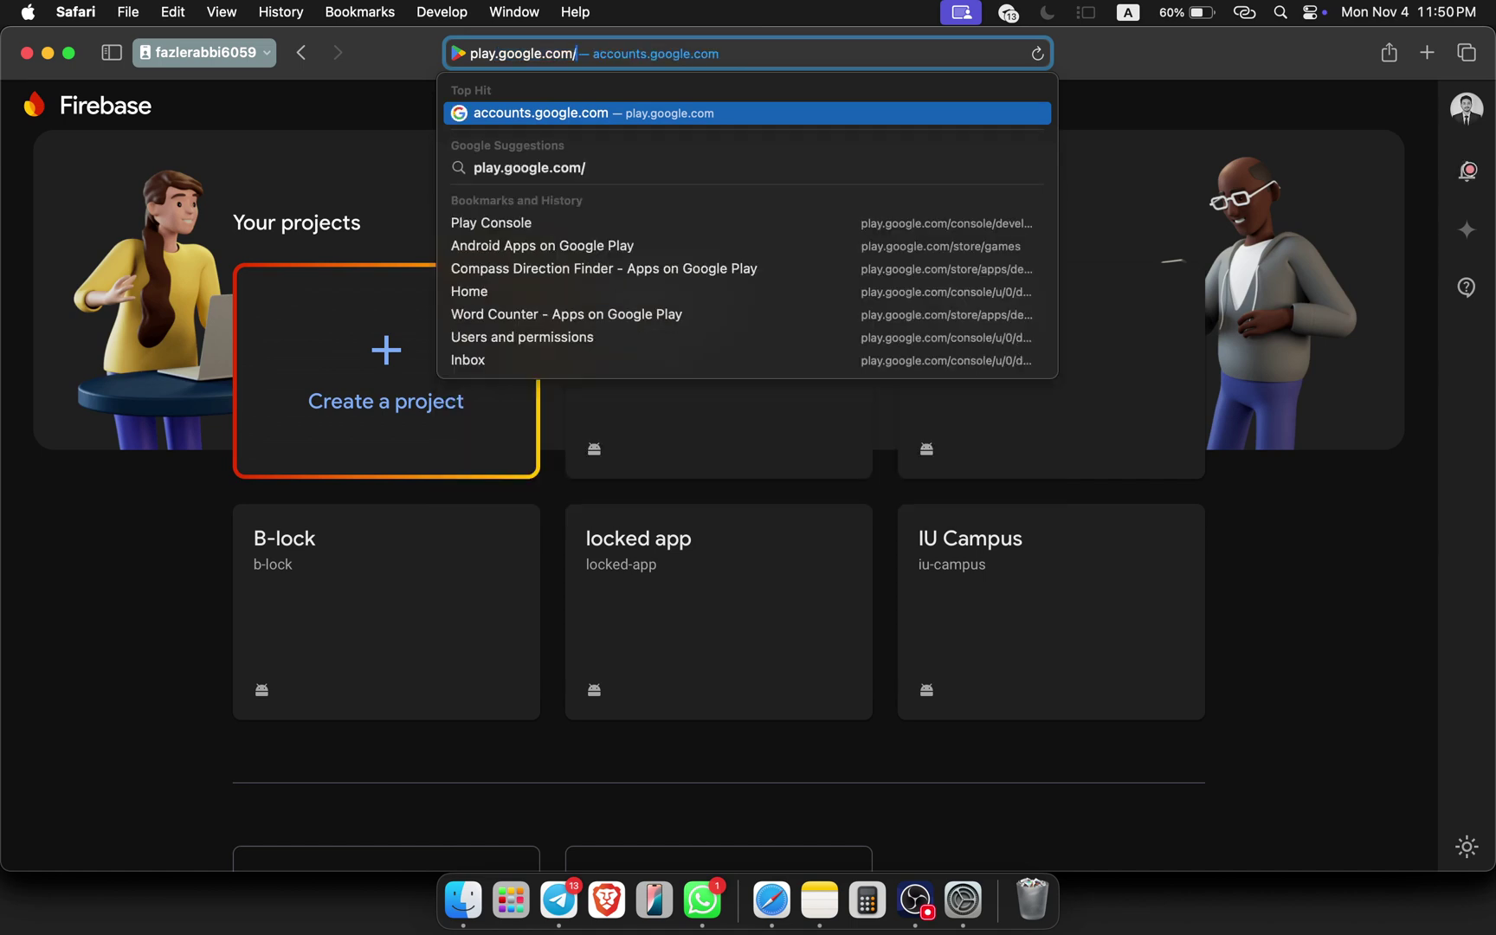
click(732, 223)
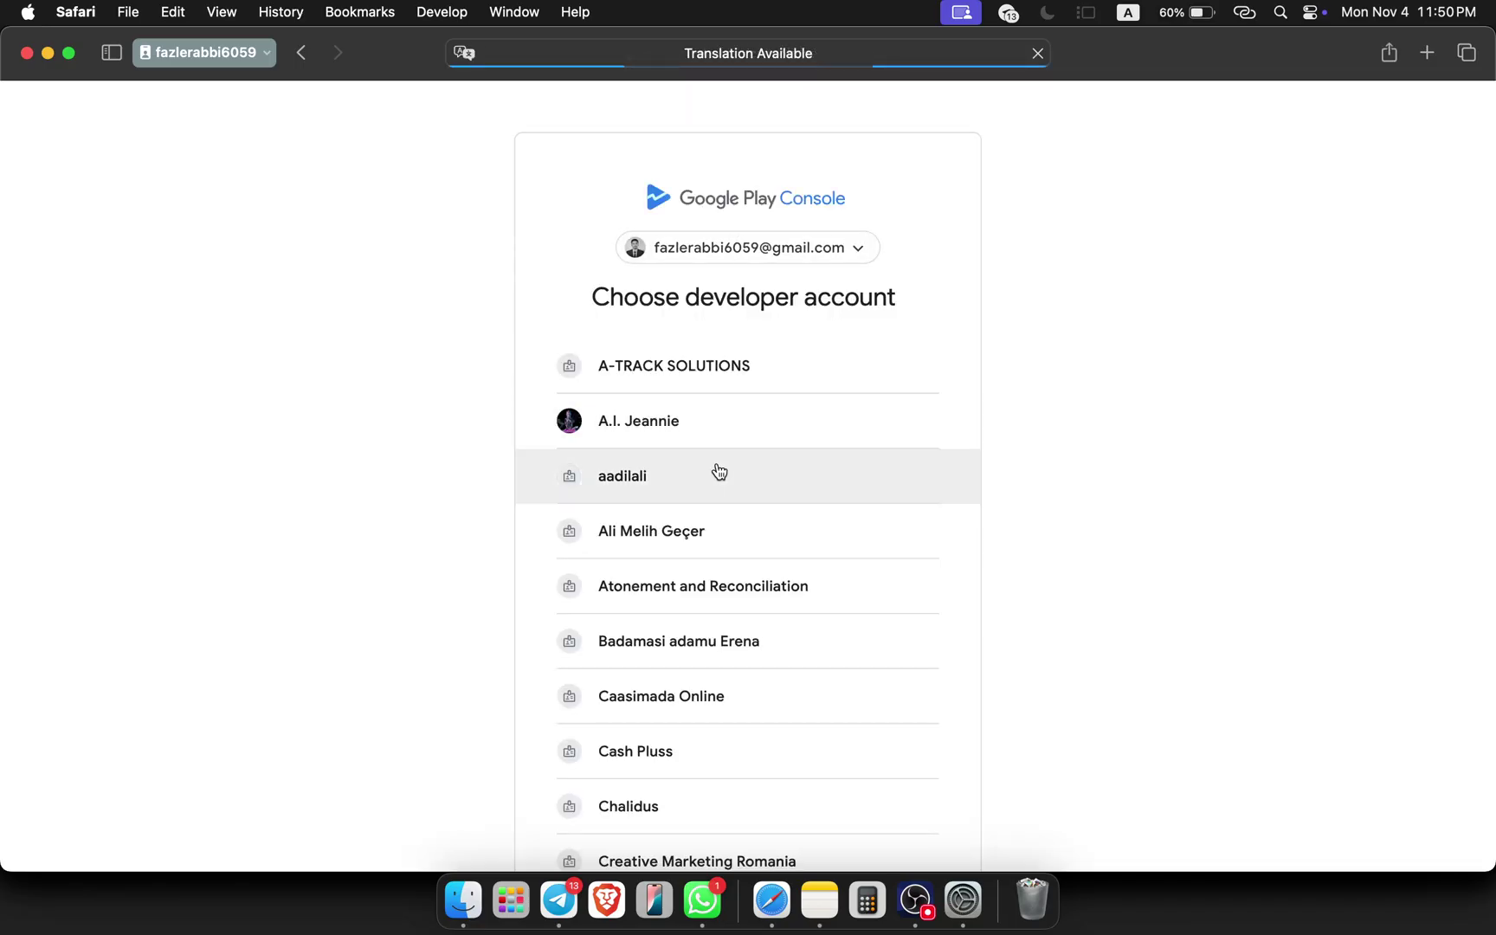
- Open the last developer account at the bottom of the list, which holds two G-Rex apps
scroll(751, 403, down, 15)
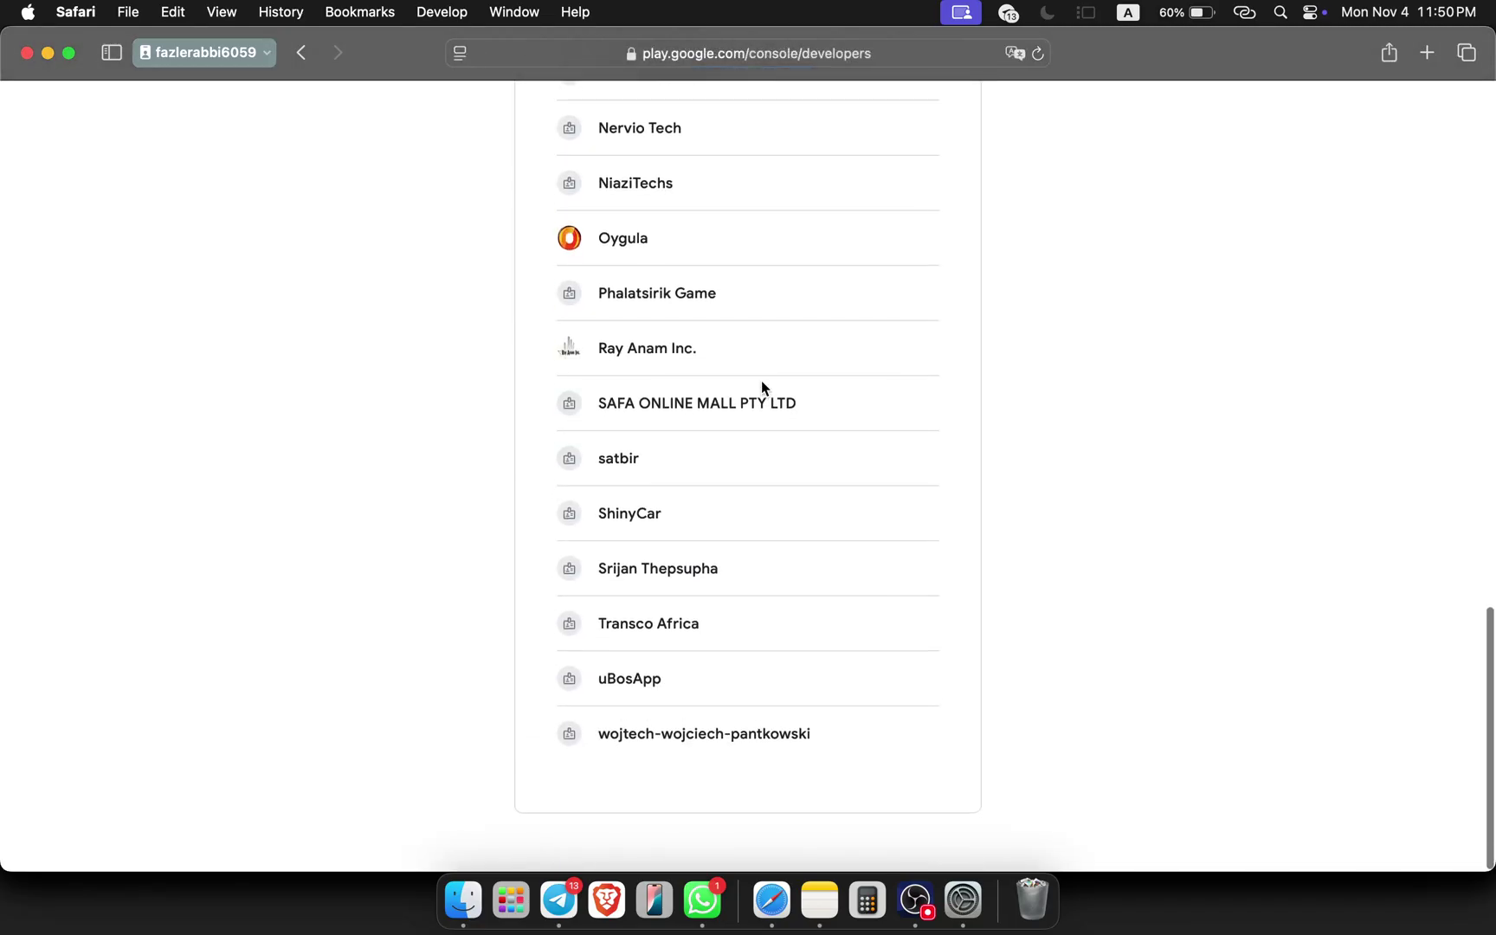
click(851, 736)
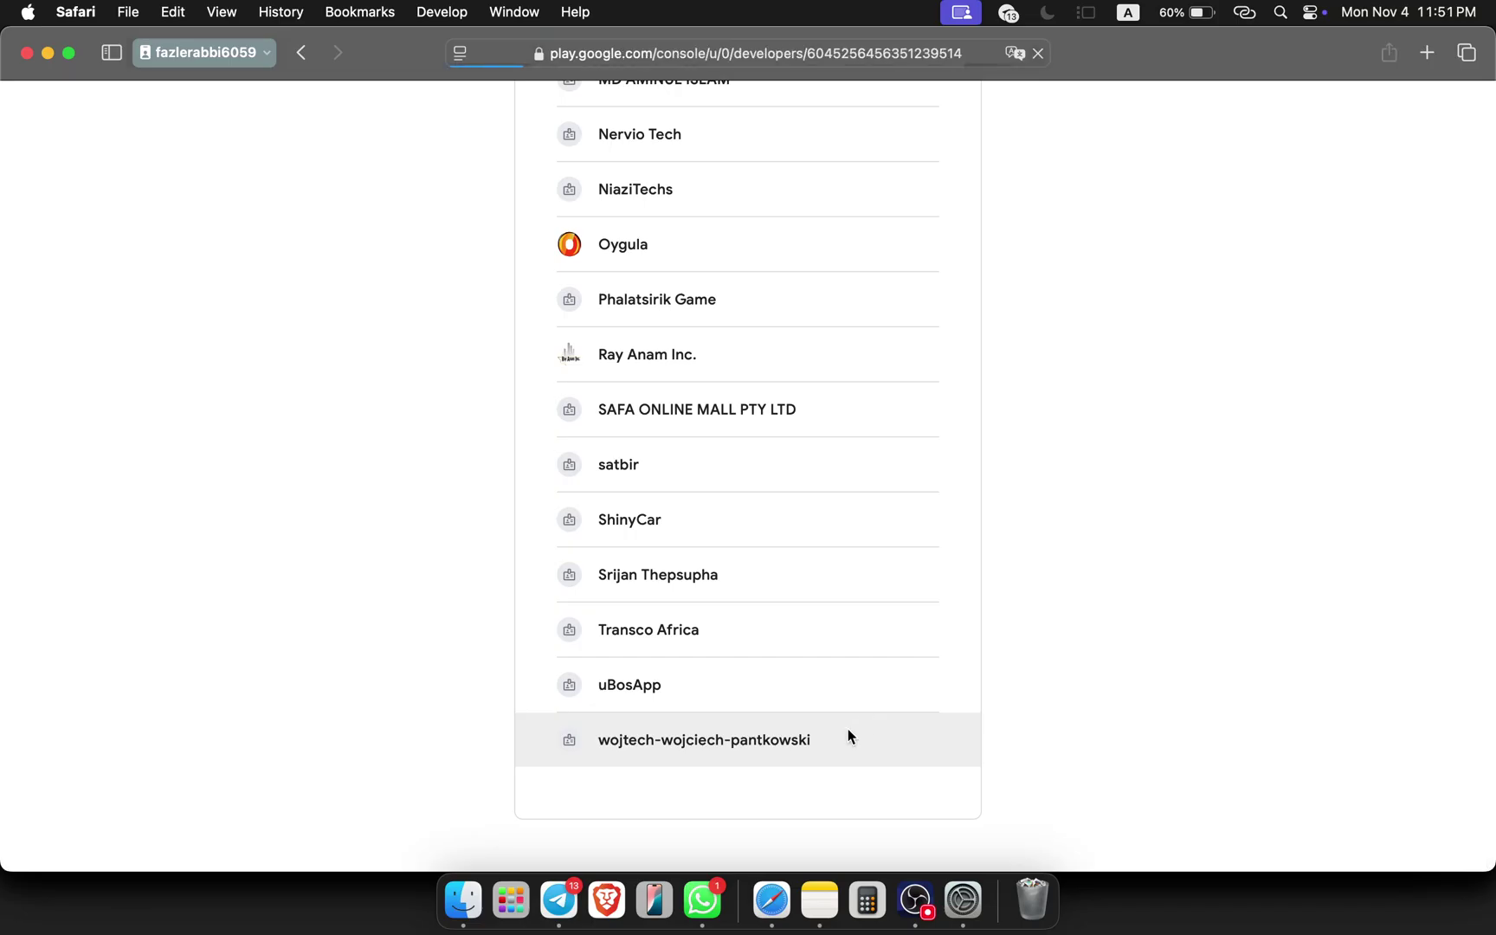